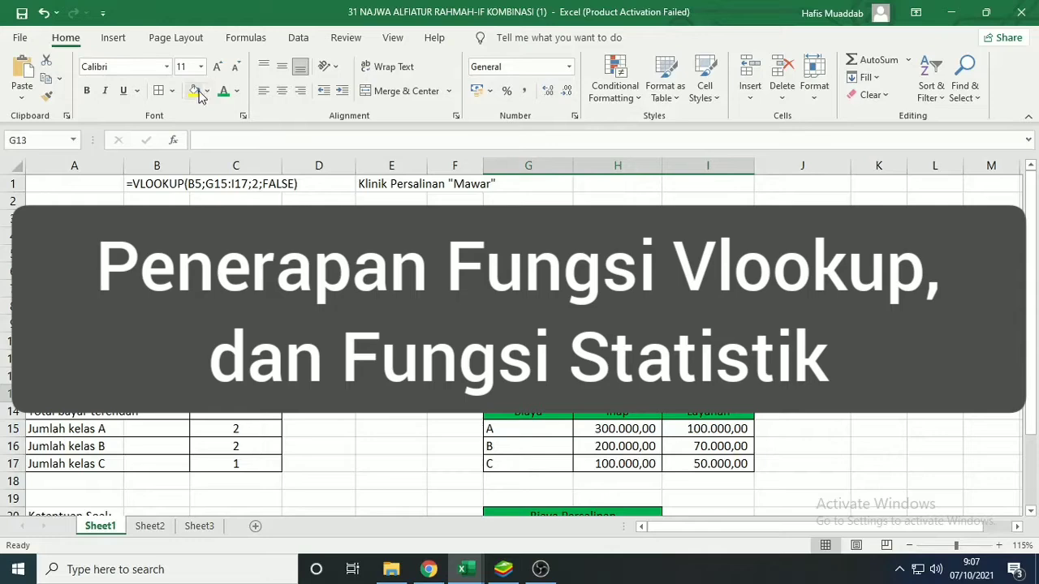
- Clear the existing Lama Inap values in cells F5:F9
click(879, 415)
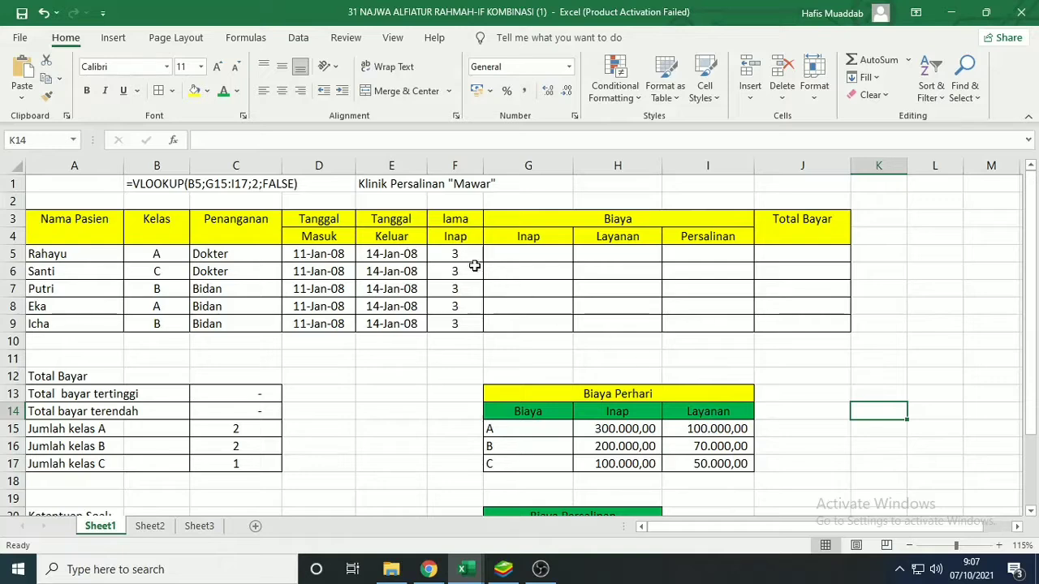
drag(457, 251, 460, 320)
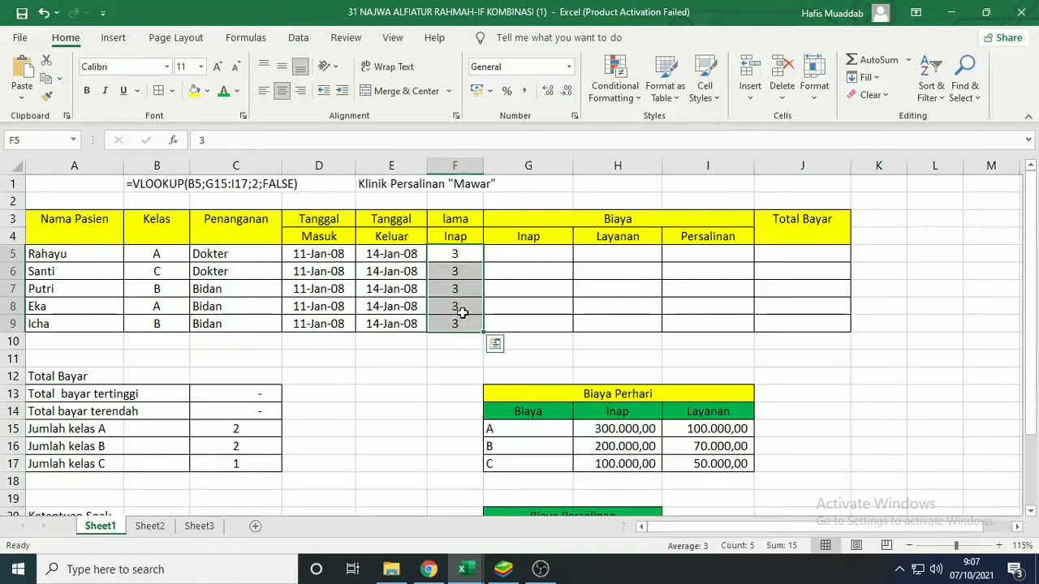
key(Delete)
- Enter the formula =E5-D5 in cell F5 to calculate the first patient's length of stay
click(456, 254)
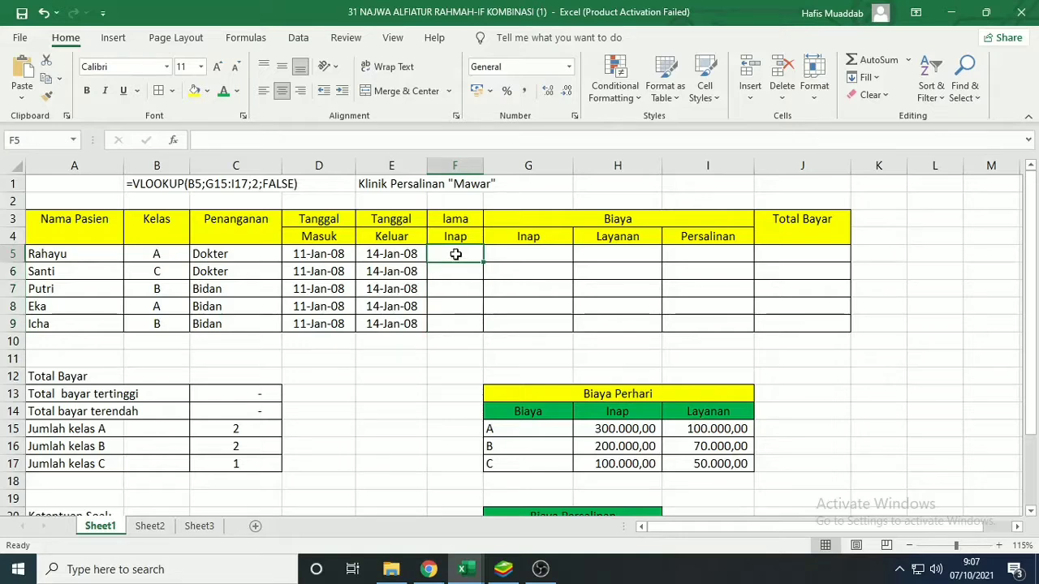
text(=)
click(385, 254)
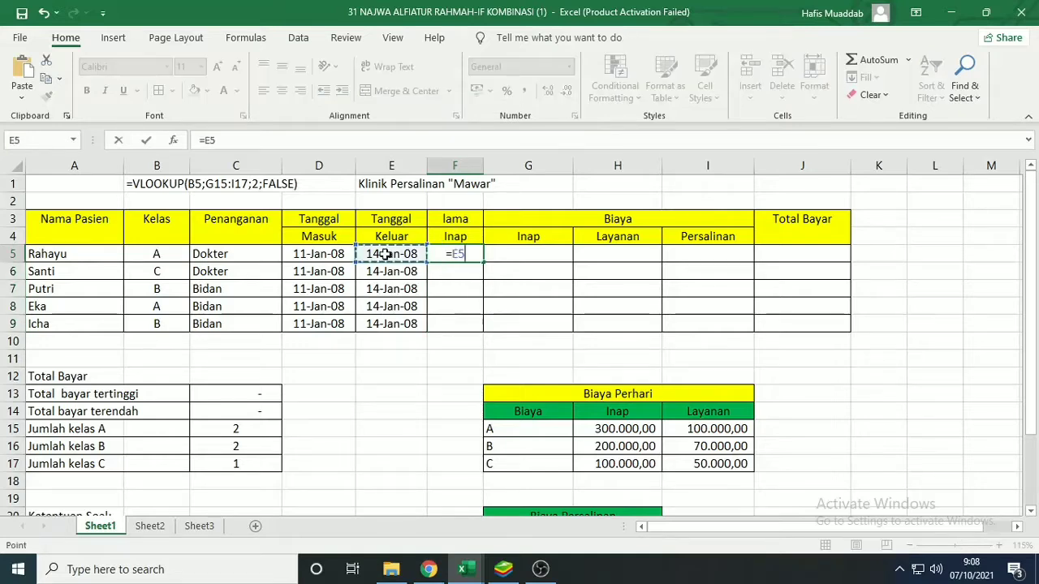
text(-)
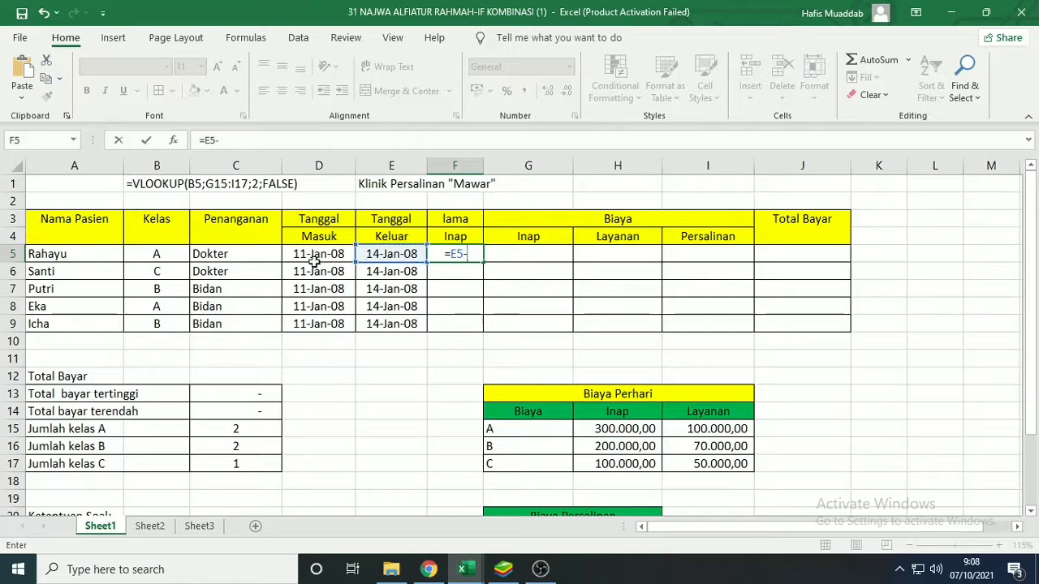
click(318, 257)
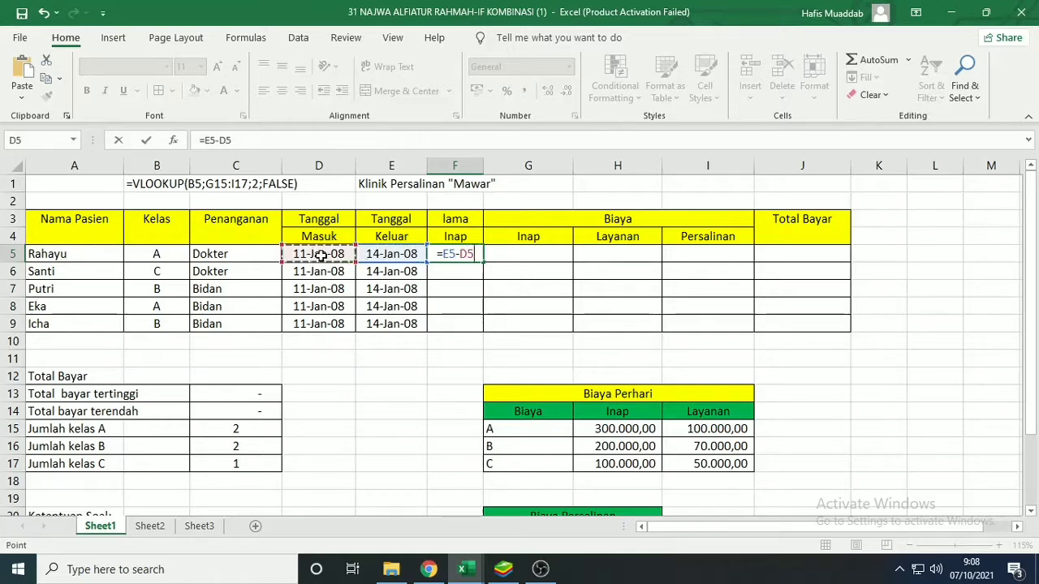
key(Return)
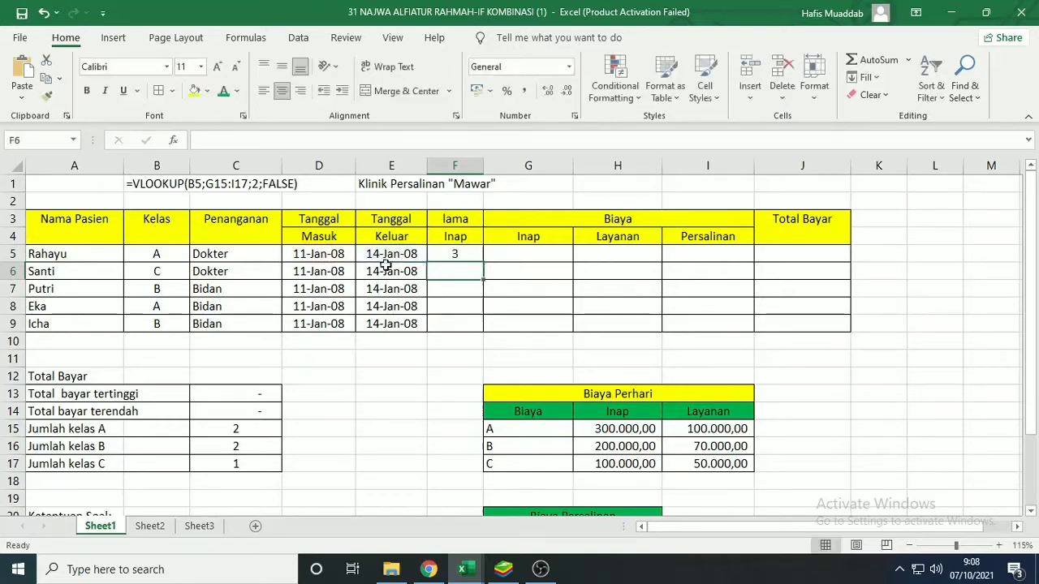
- Fill the length-of-stay formula from F5 down through F9
click(471, 256)
drag(484, 264, 485, 333)
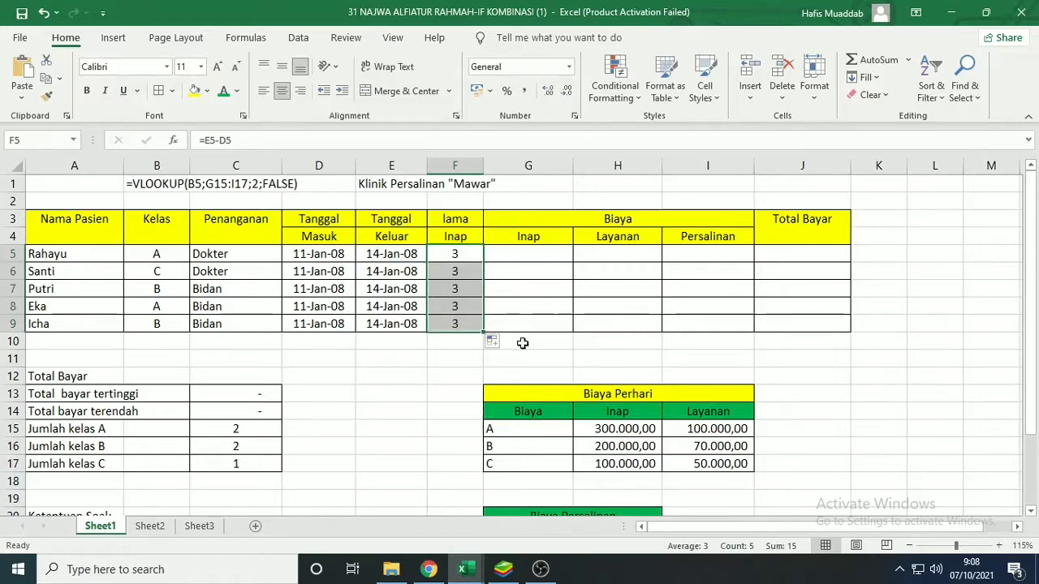
click(522, 343)
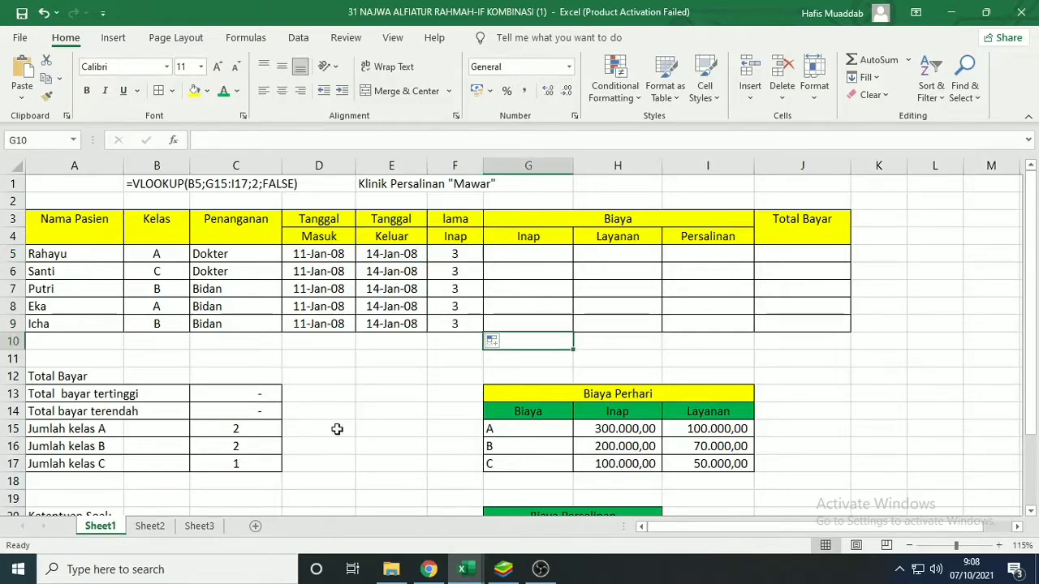
- Create a copy of Sheet1 placed before Sheet2 and return to the original Sheet1
right_click(113, 529)
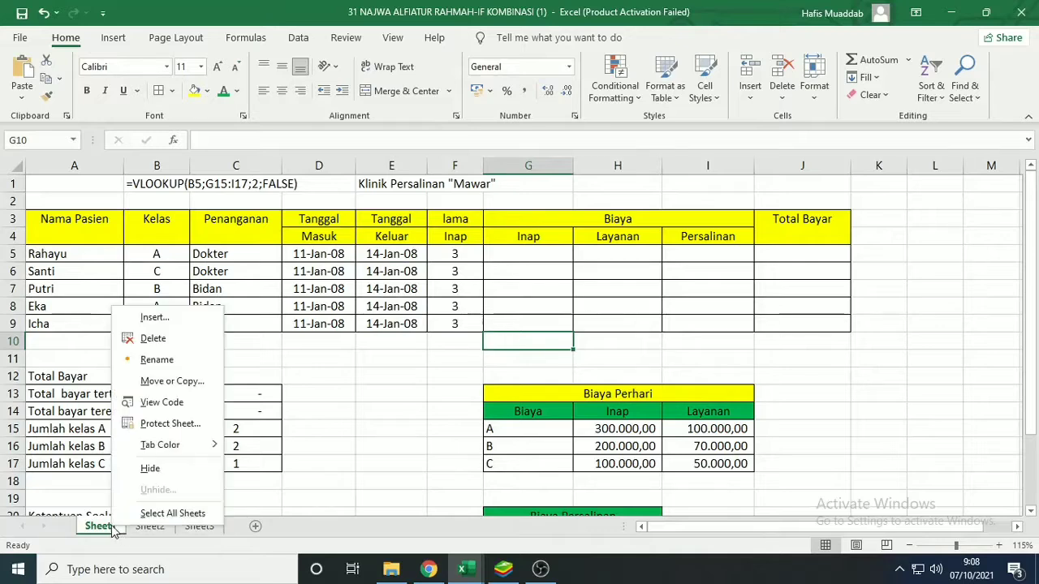
click(203, 382)
click(112, 386)
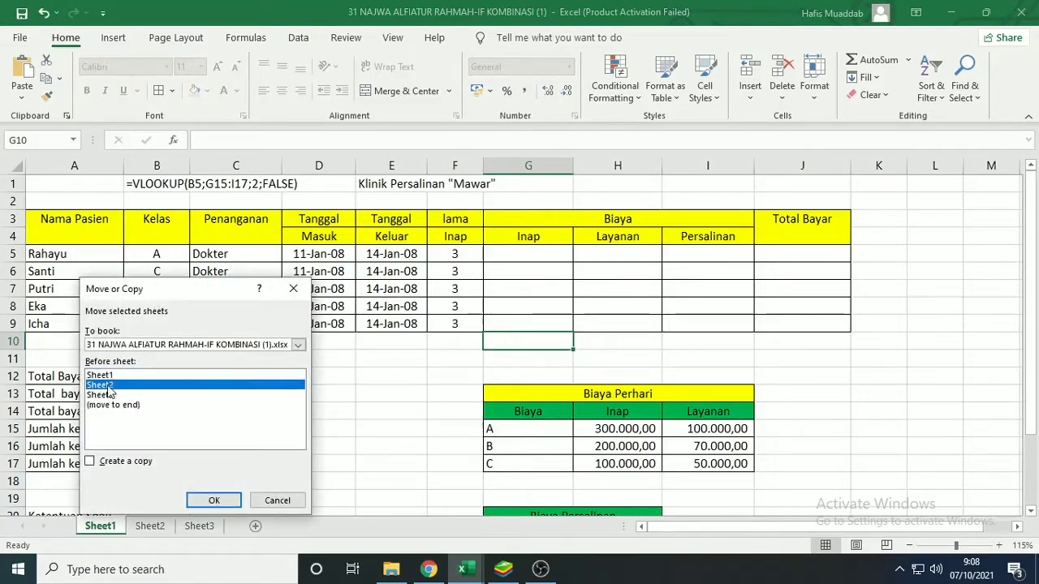
click(134, 461)
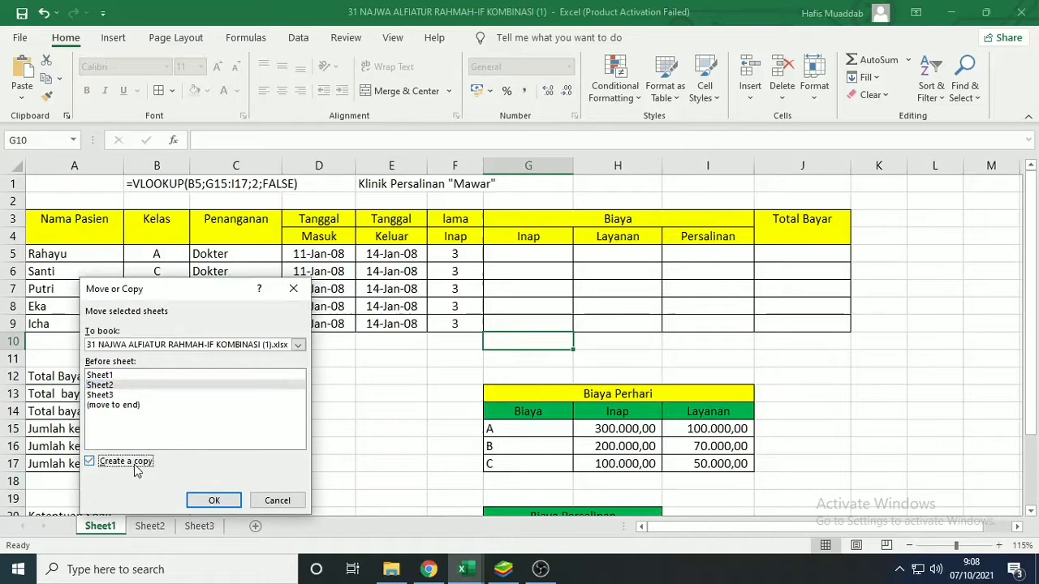
click(213, 500)
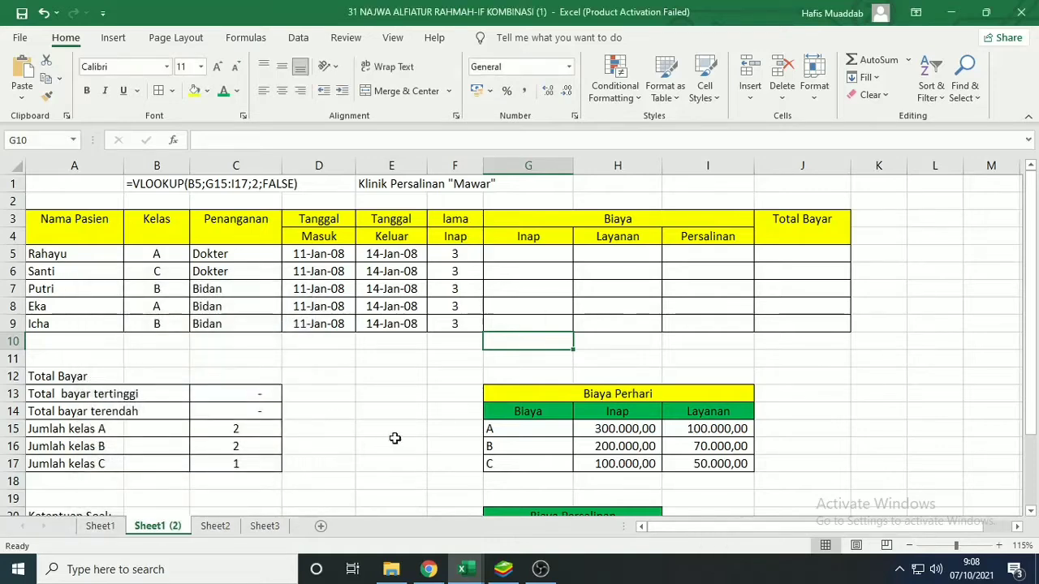
click(98, 526)
click(492, 357)
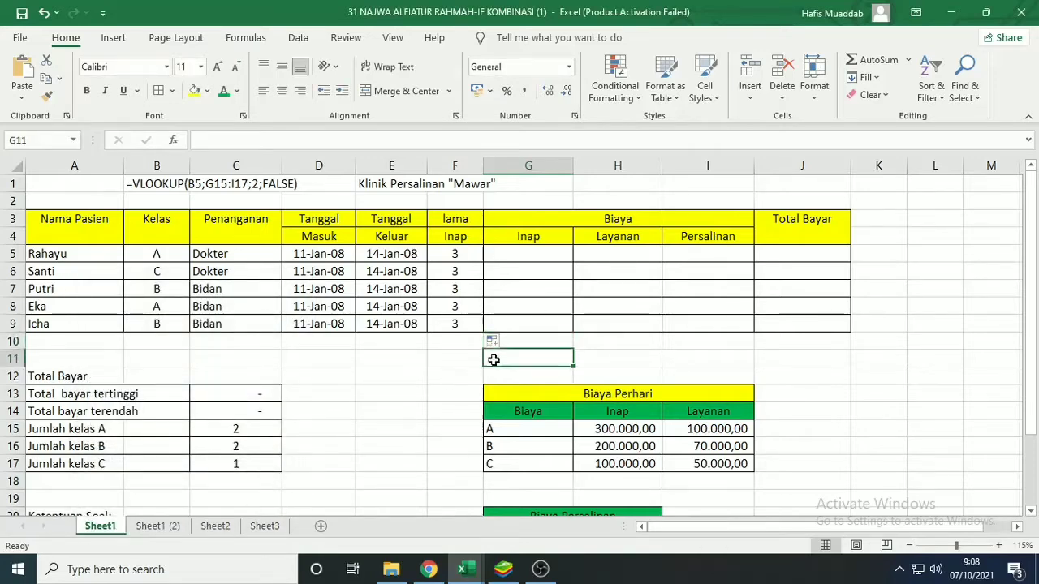
- Start a VLOOKUP formula in cell G5 under Biaya Inap with B5 as the lookup value
click(522, 252)
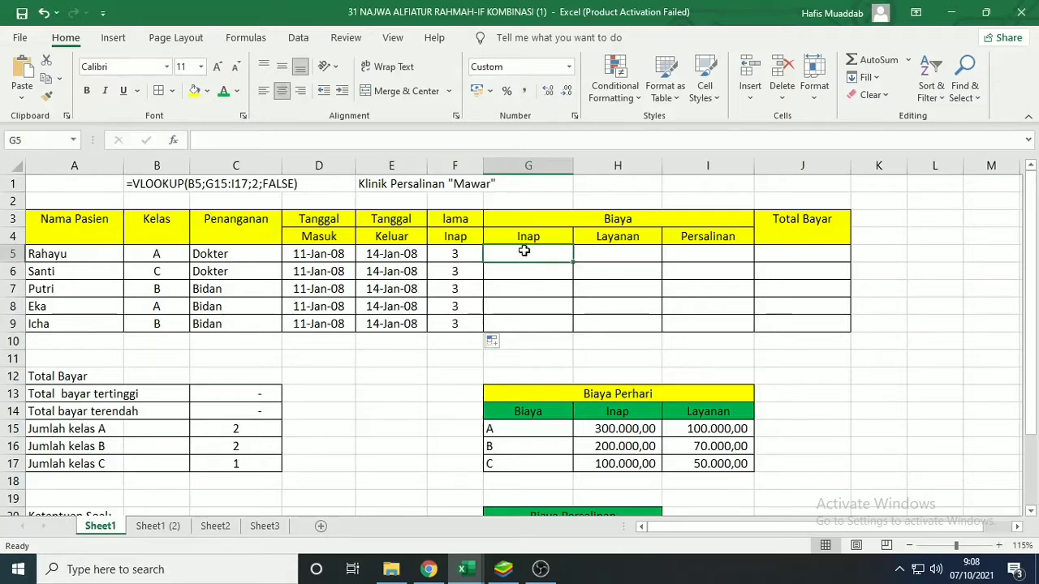
ctrl+scroll(557, 316, up, 2)
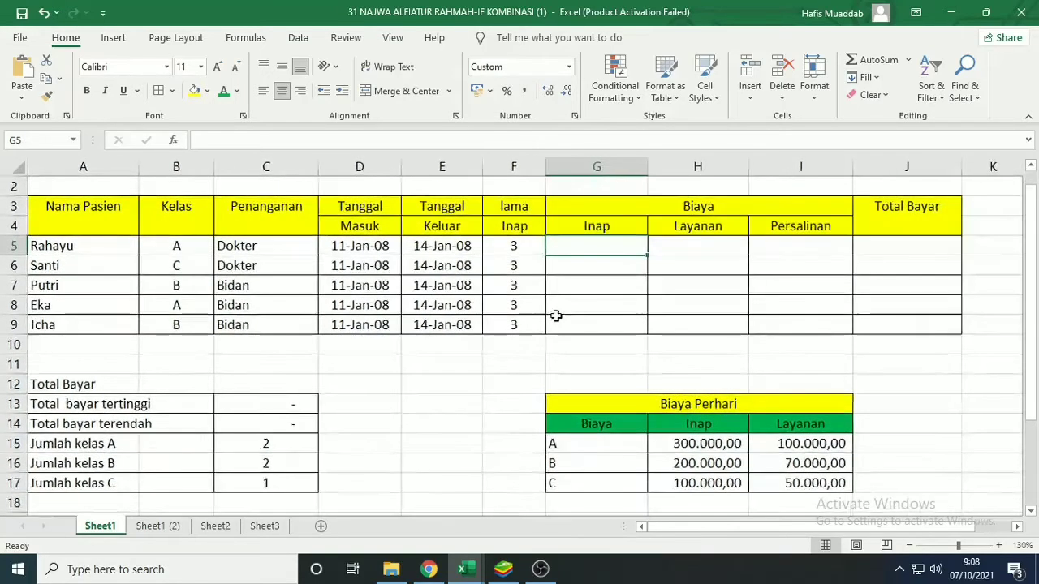
scroll(528, 252, up, 1)
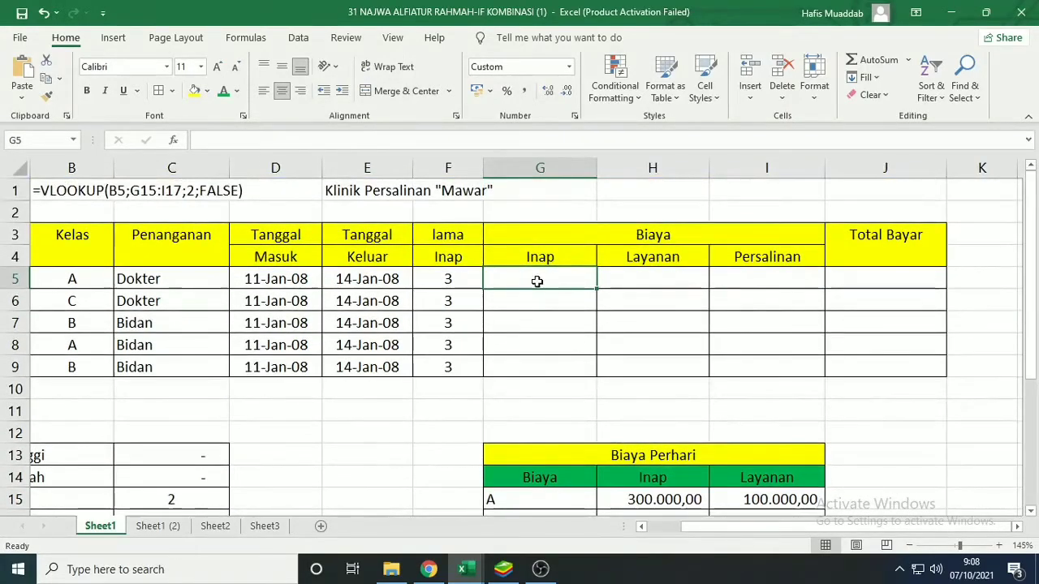
text(=)
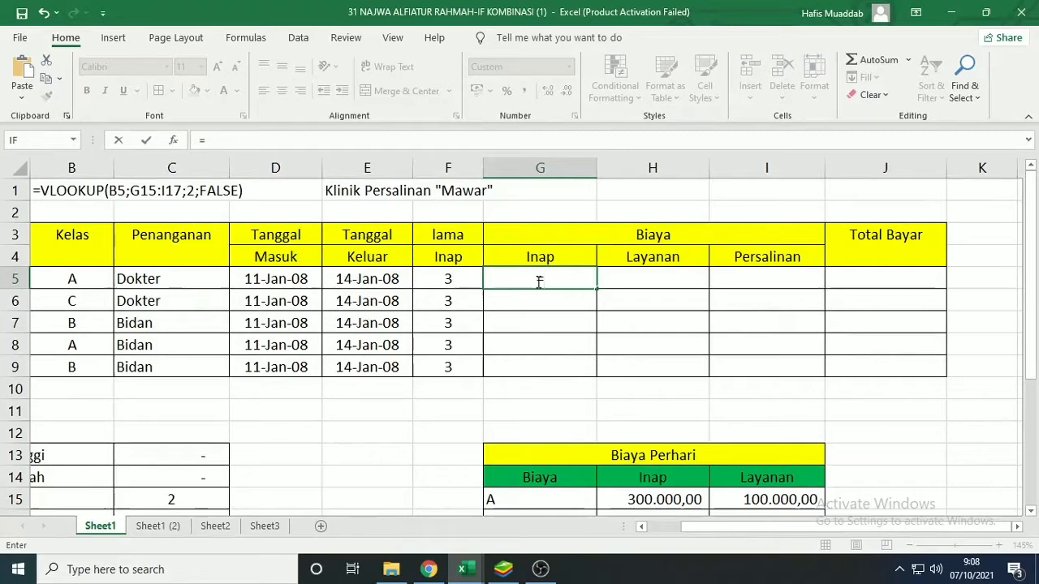
text(VL)
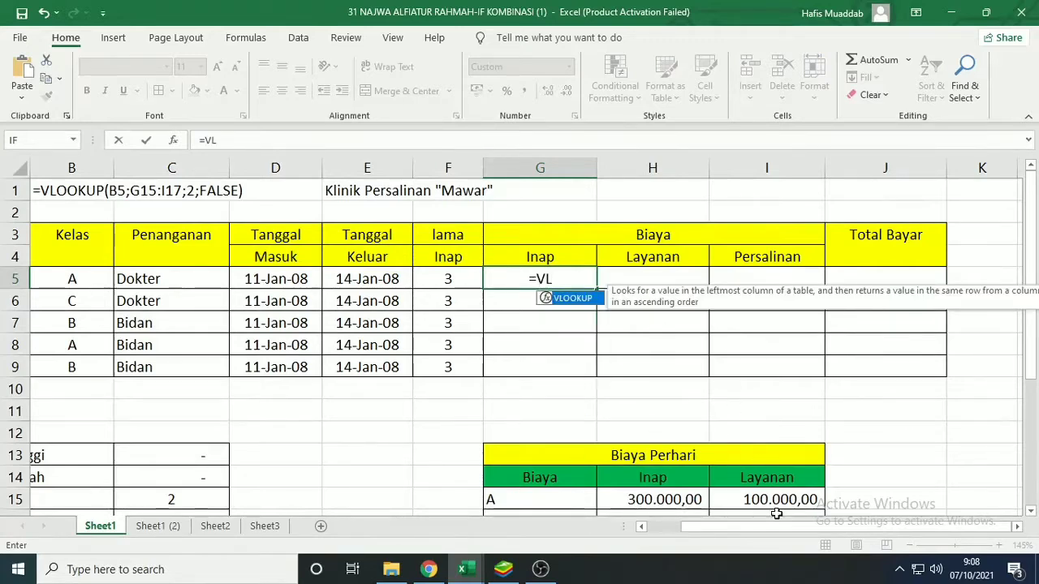
double_click(573, 298)
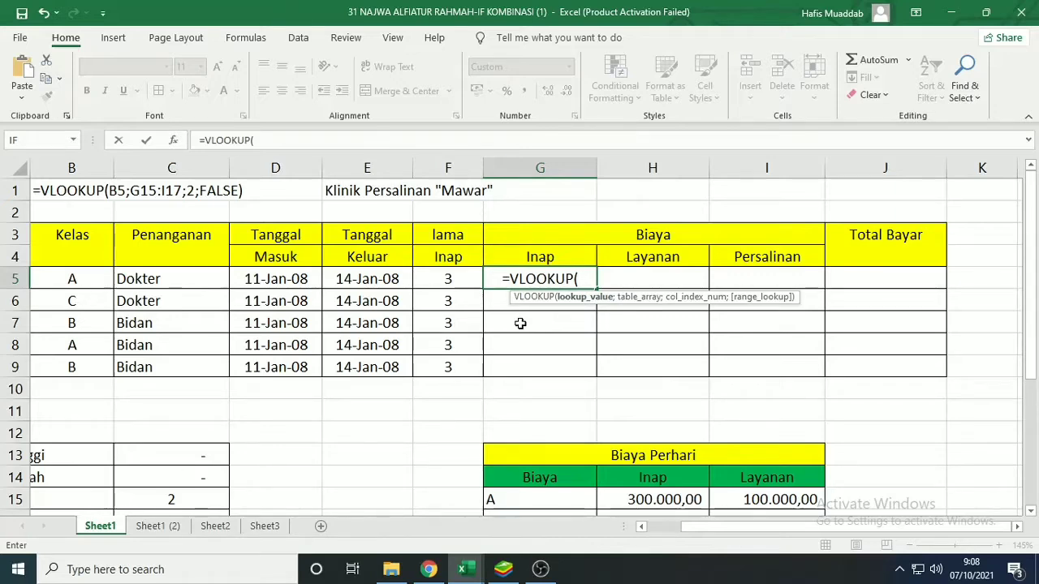
click(72, 282)
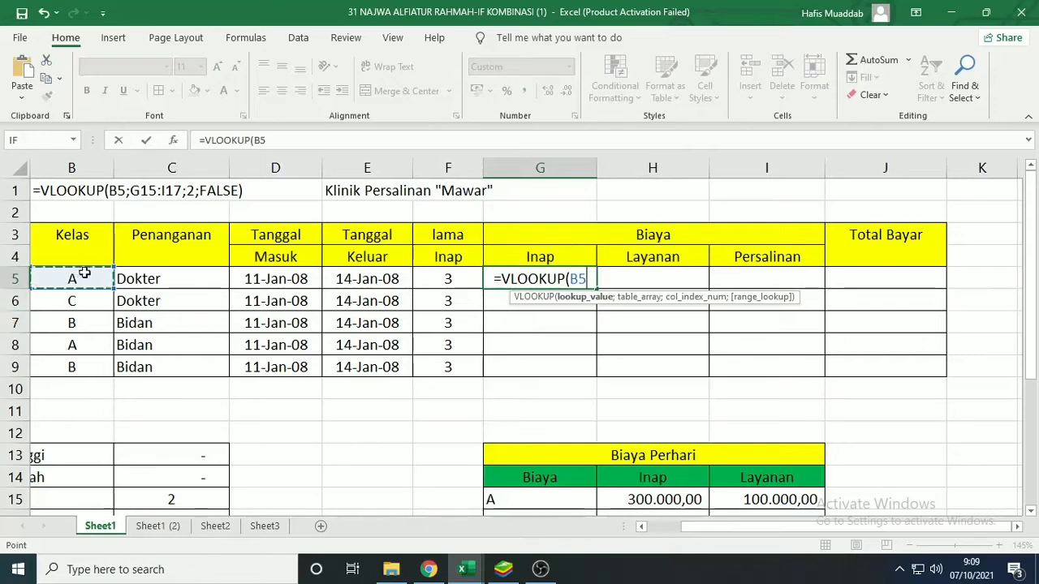
text(;)
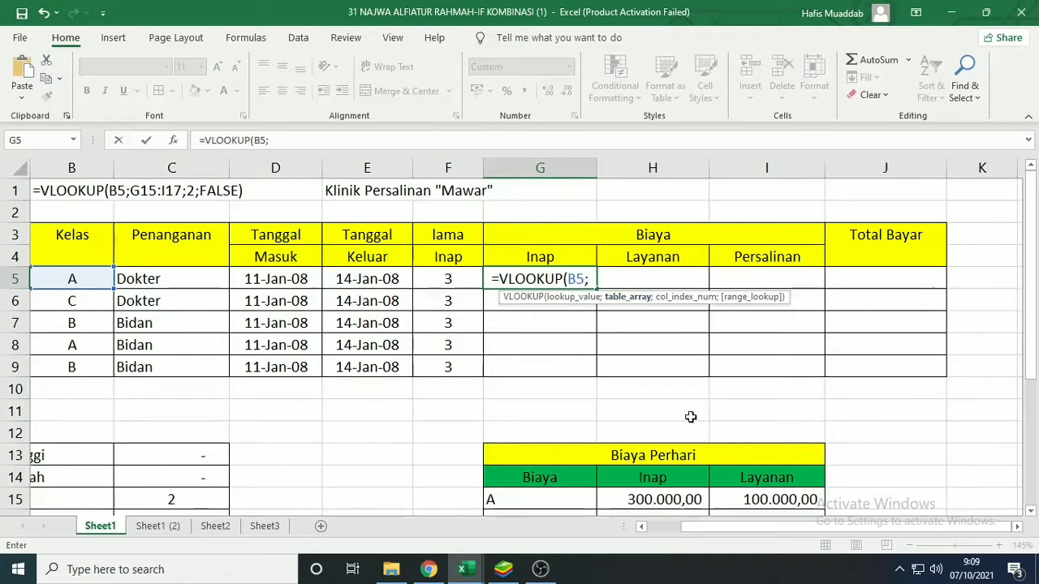
scroll(690, 416, down, 1)
scroll(691, 416, down, 1)
drag(520, 389, 765, 486)
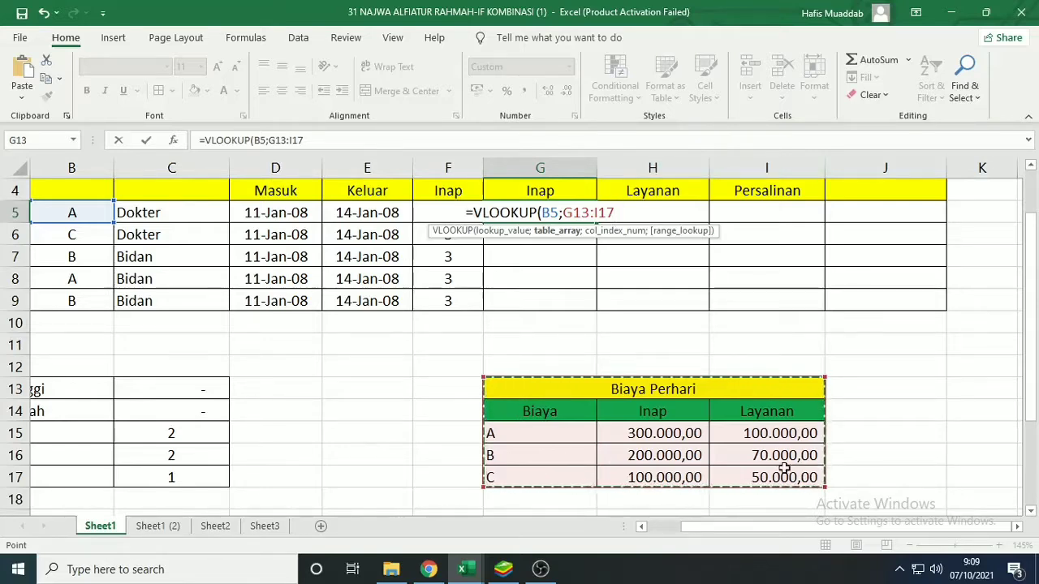
scroll(755, 402, up, 1)
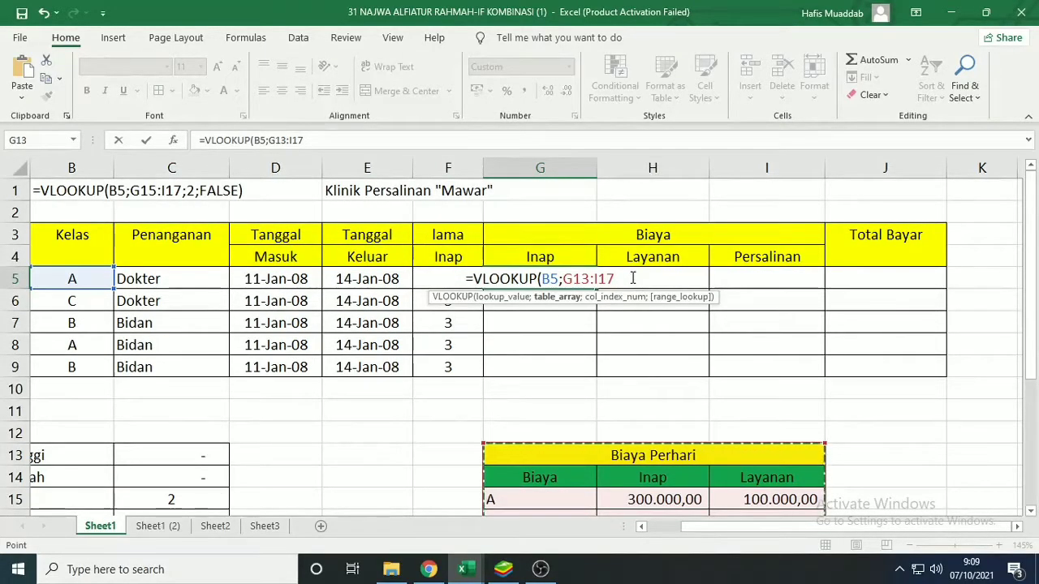
text(4)
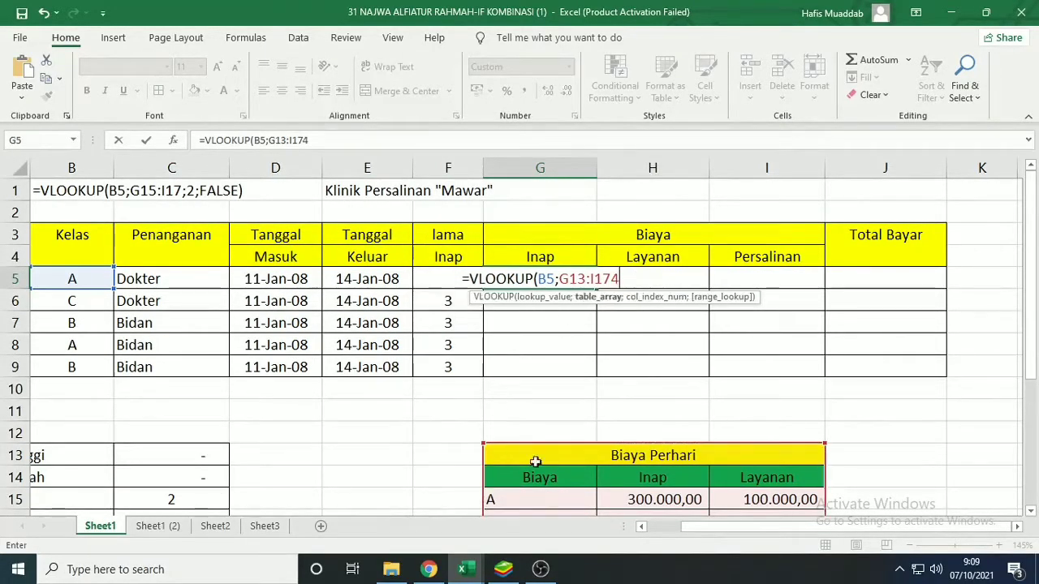
scroll(617, 450, down, 1)
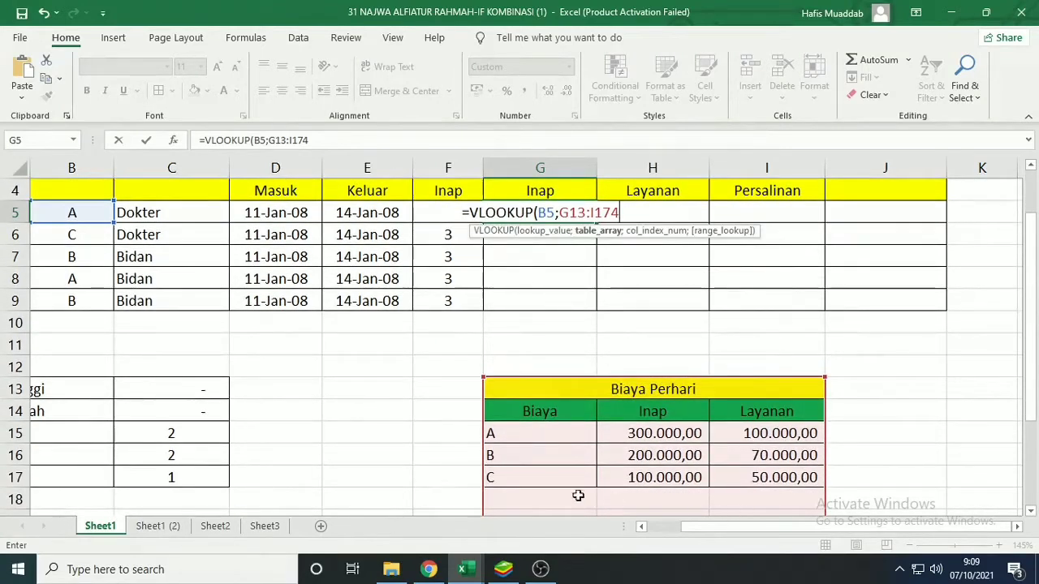
scroll(695, 423, down, 1)
scroll(720, 427, up, 2)
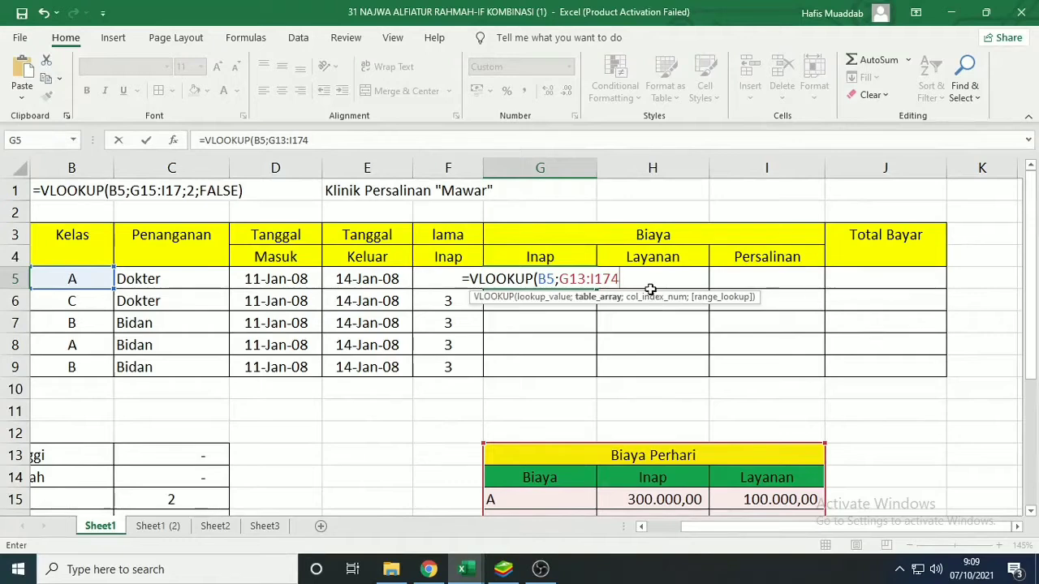
key(BackSpace)
key(BackSpace)
key(BackSpace)
key(BackSpace)
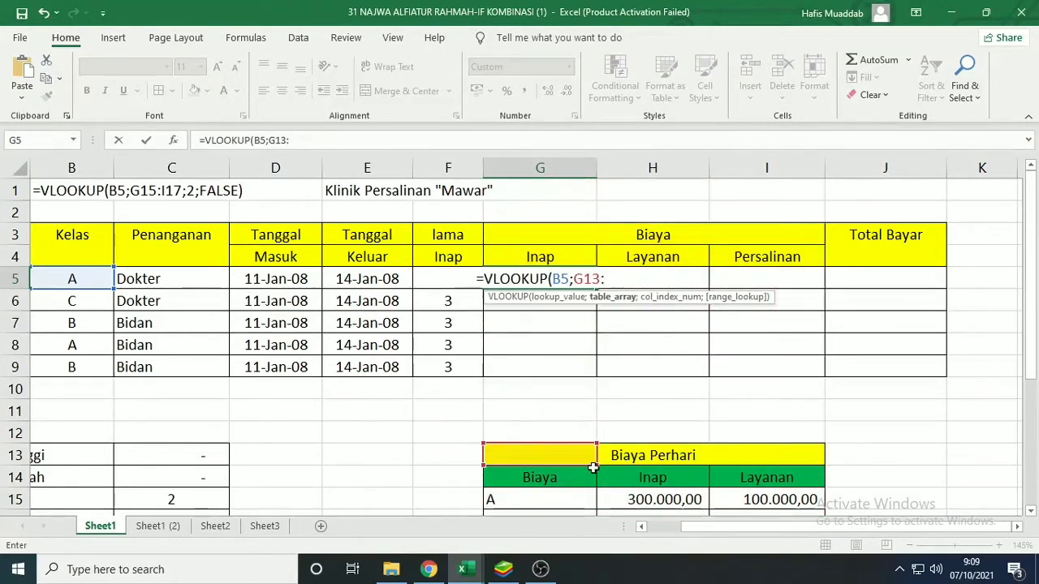
key(BackSpace)
key(BackSpace)
key(BackSpace)
key(BackSpace)
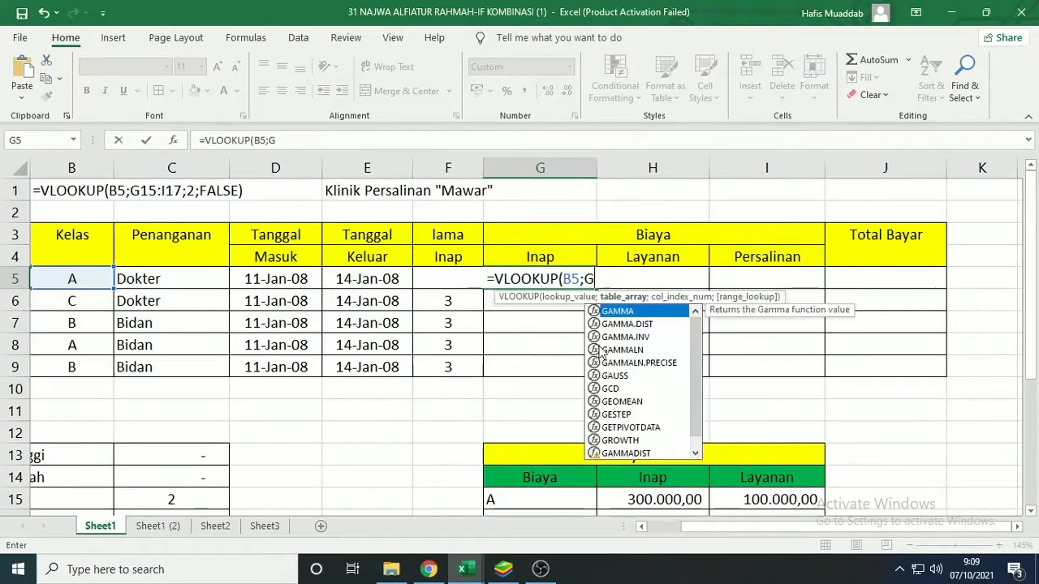
- Set the VLOOKUP table array to the Biaya Perhari table as the absolute range $G$13:$I$17
scroll(558, 398, down, 1)
drag(558, 397, 747, 479)
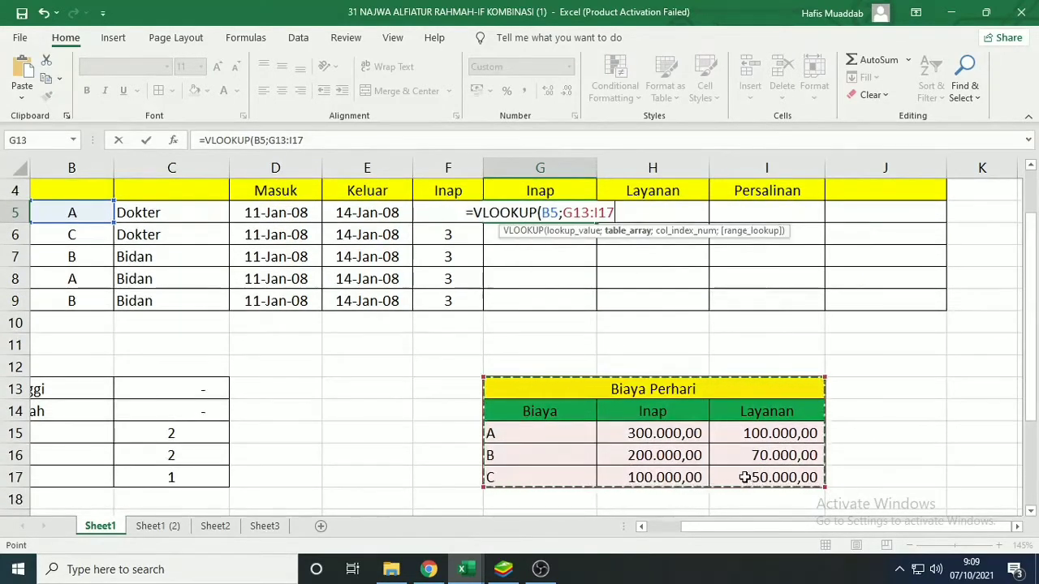
key(F4)
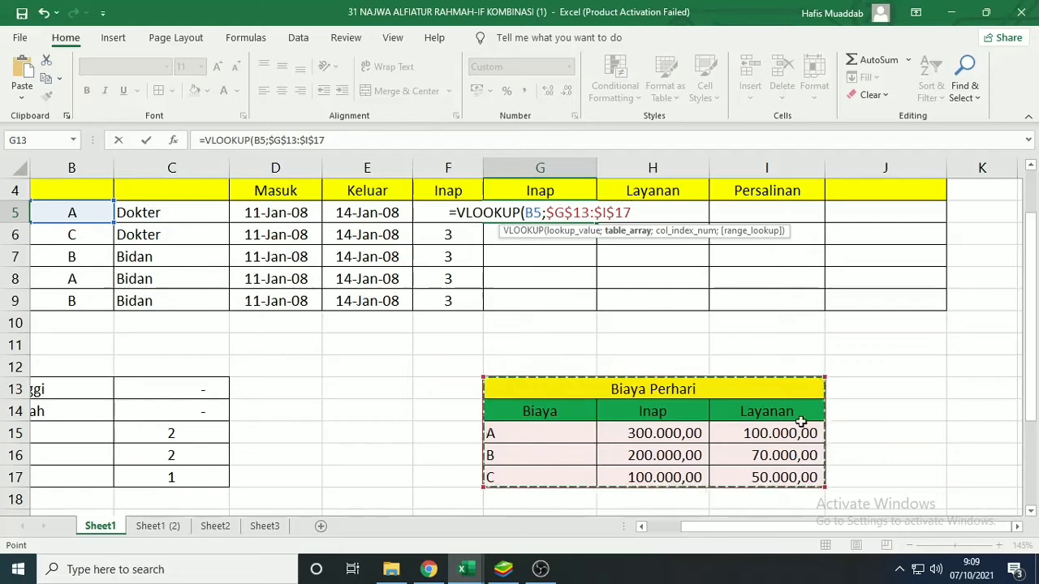
text(;)
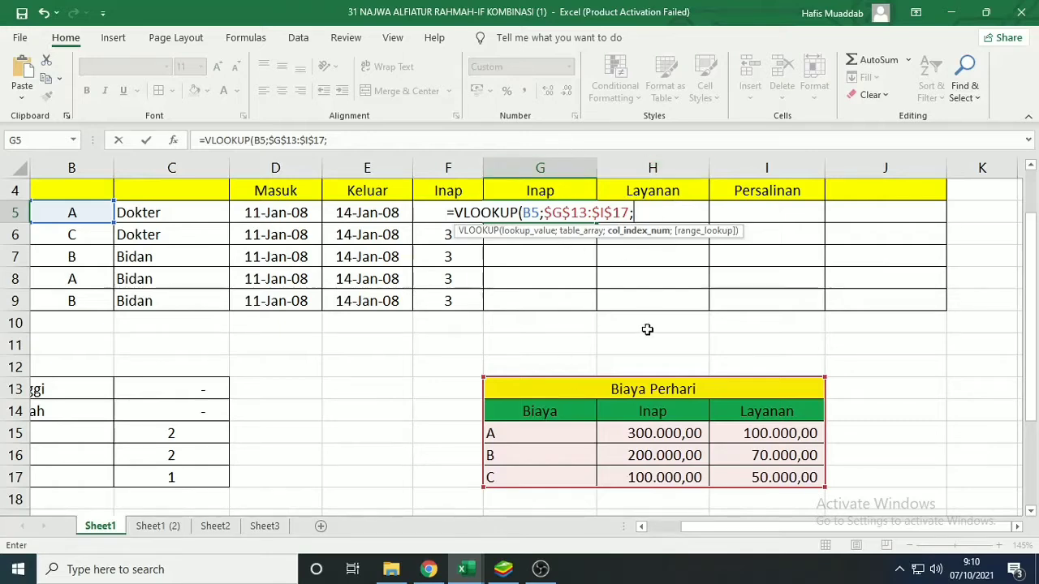
- Complete the VLOOKUP in G5 with column index 2 and FALSE for an exact match
text(2)
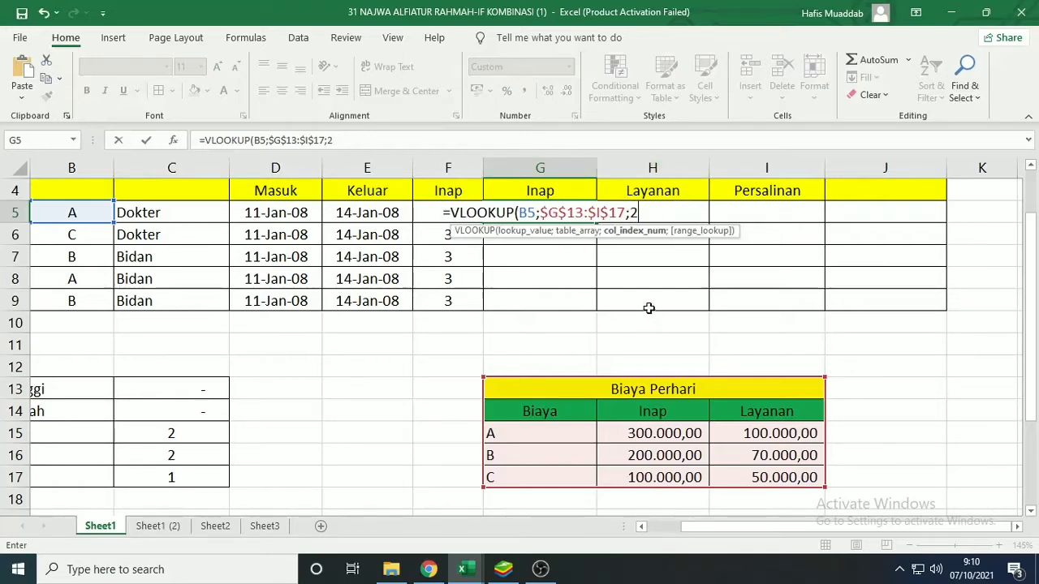
text(;)
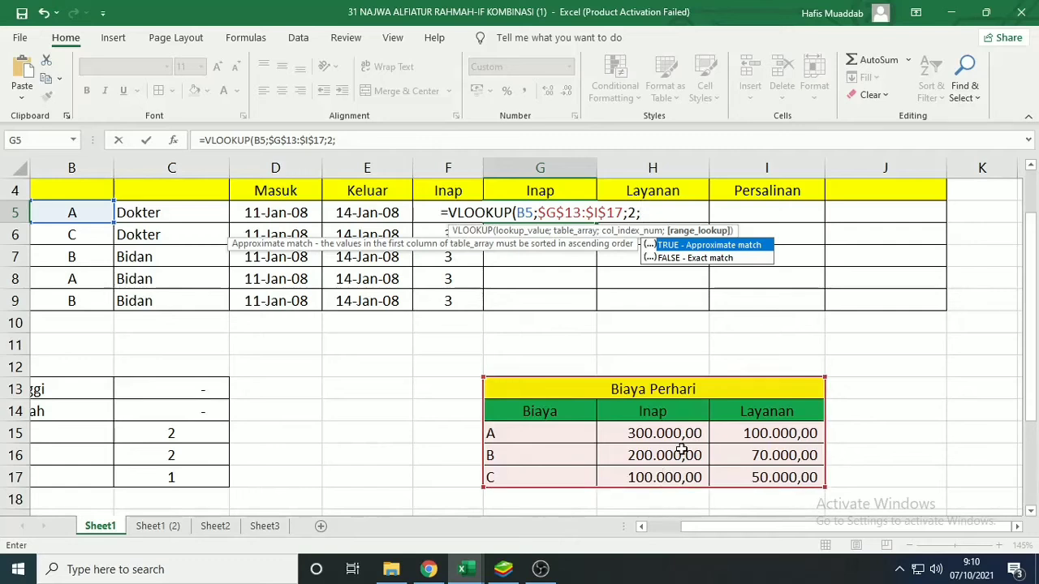
text(FALSE)
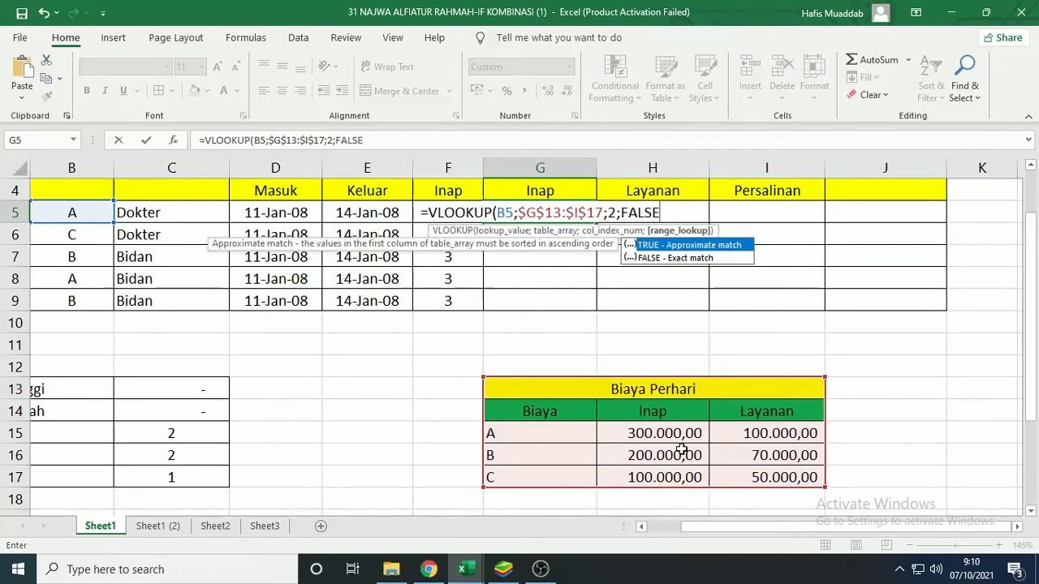
key(Return)
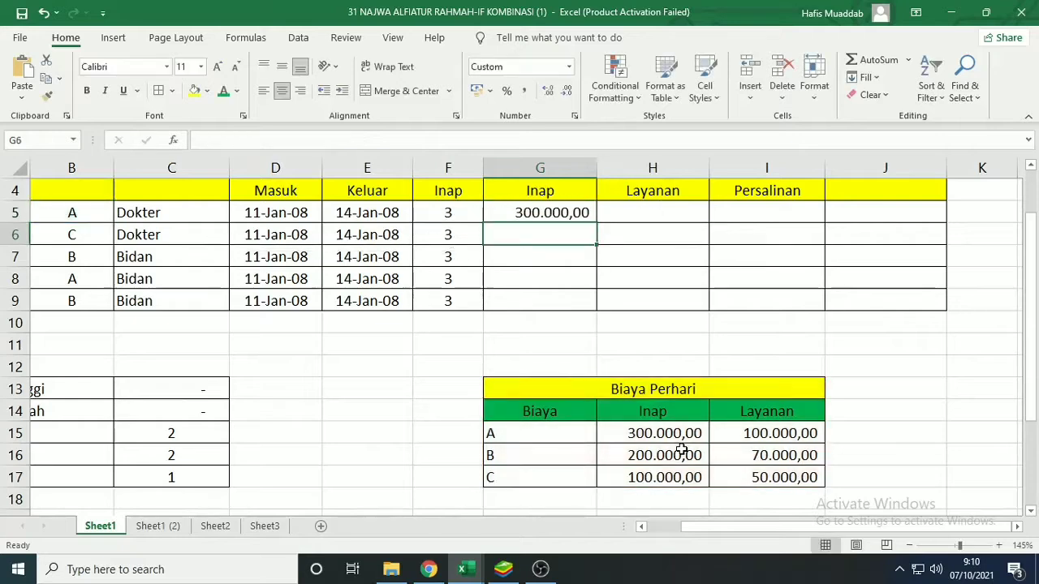
- Multiply the VLOOKUP formula in G5 by the length of stay in F5 and fill it down through G9
click(531, 211)
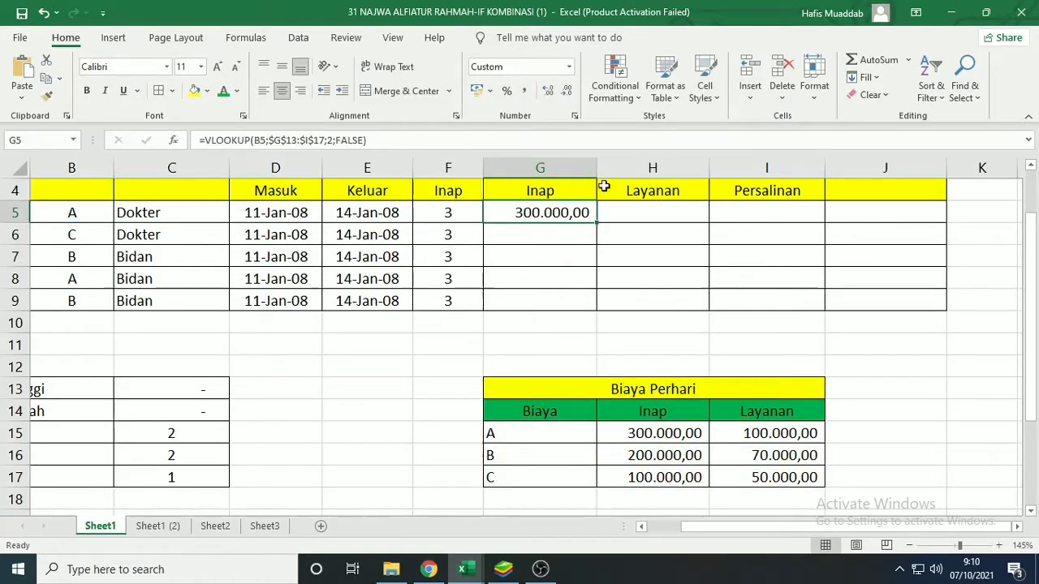
click(411, 138)
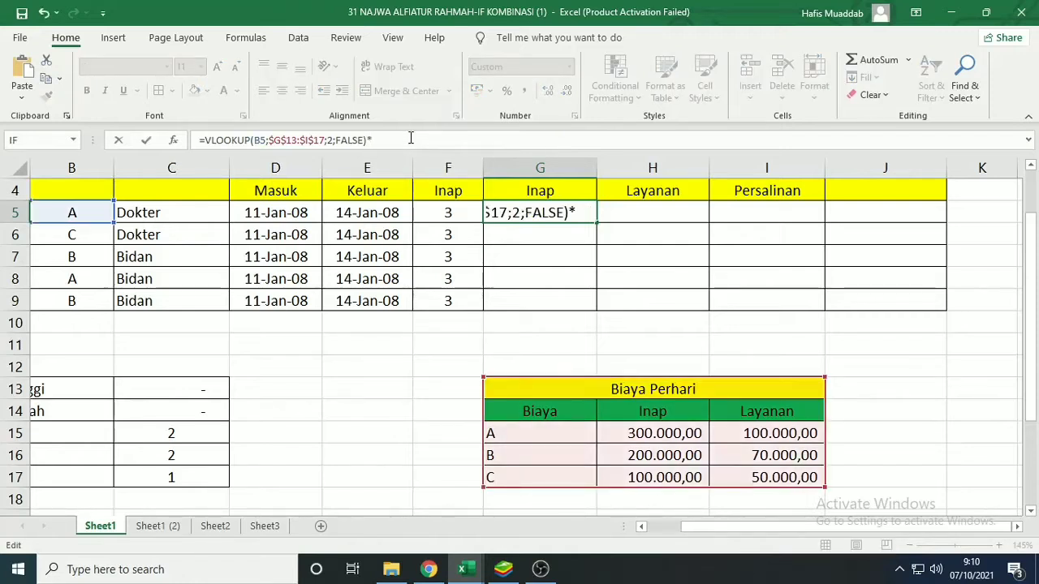
click(449, 211)
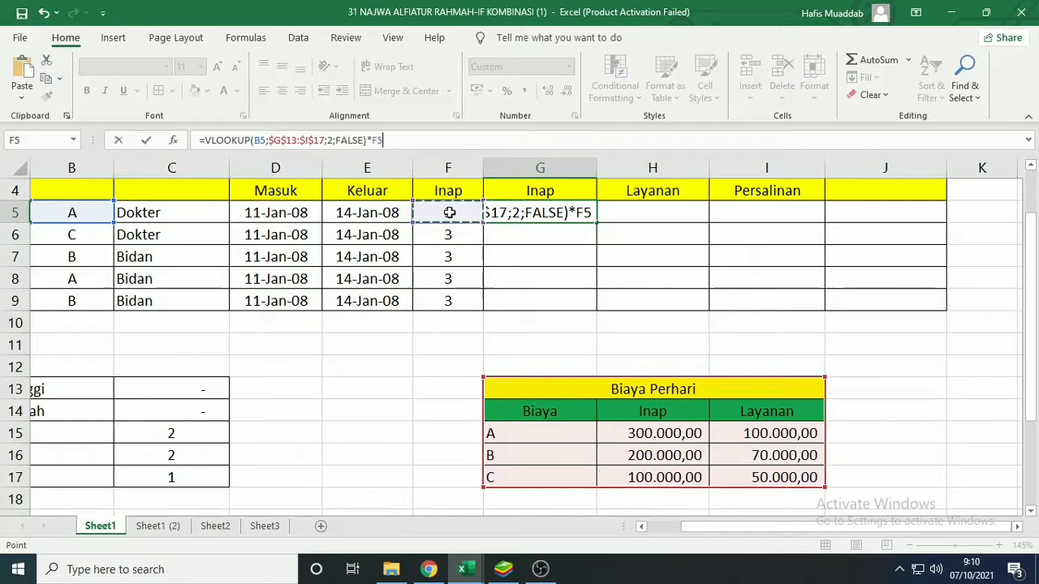
key(Return)
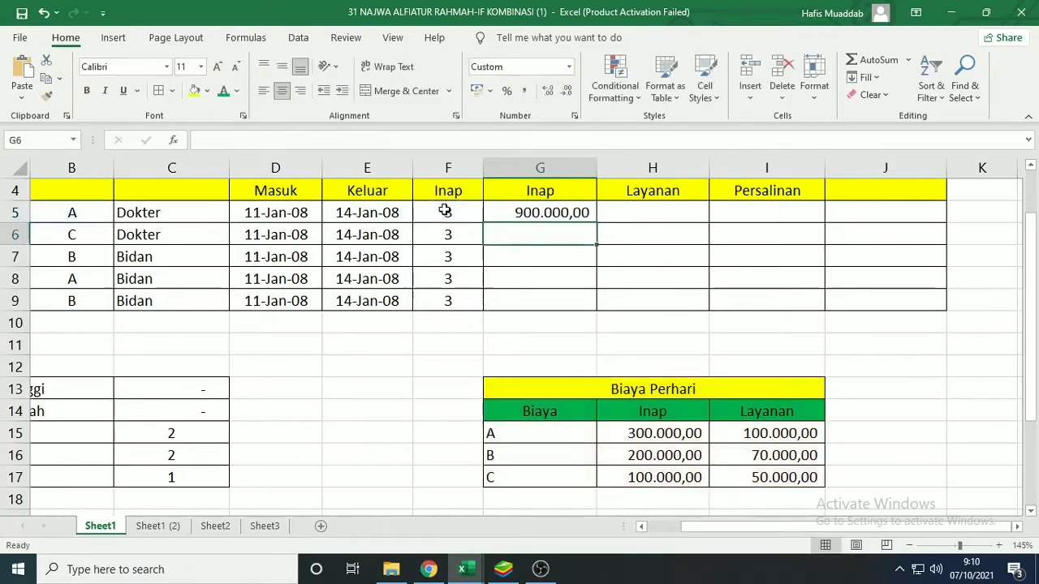
click(550, 209)
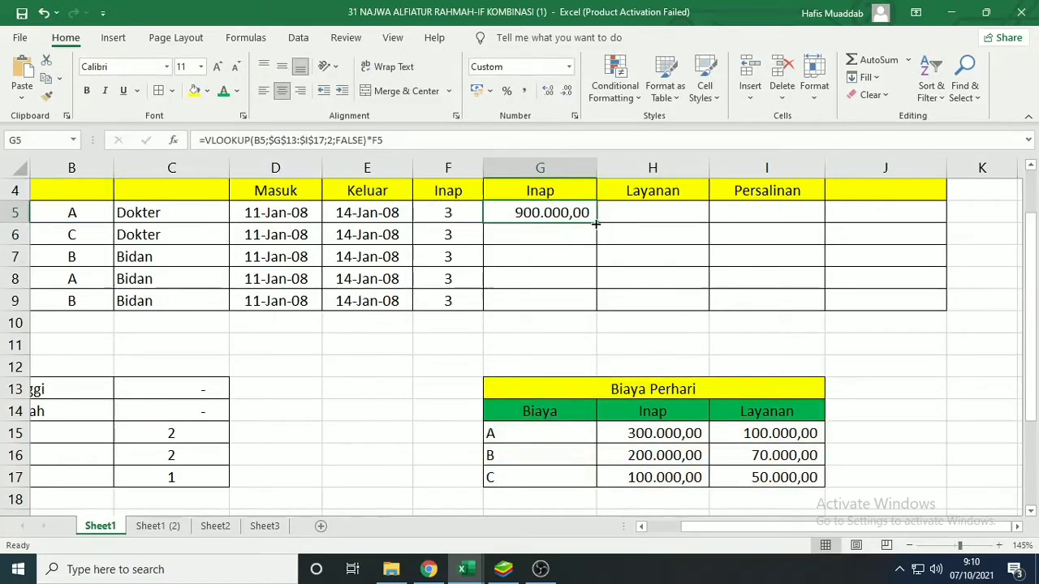
drag(596, 232, 590, 308)
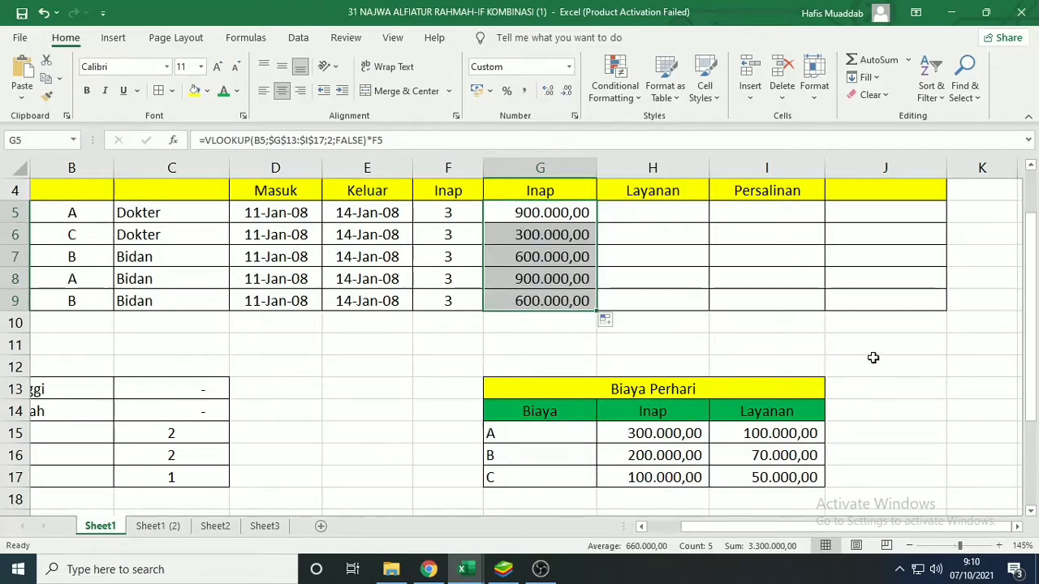
- Copy the G5 formula and paste it as plain text with a leading apostrophe into G2 above the Biaya header
click(571, 212)
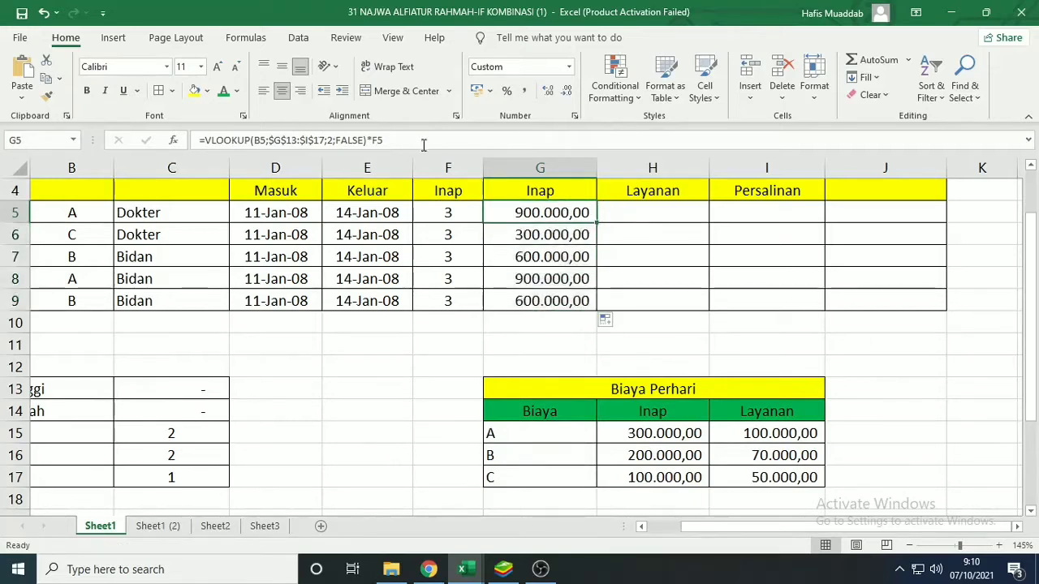
drag(436, 140, 183, 147)
key(ctrl+c)
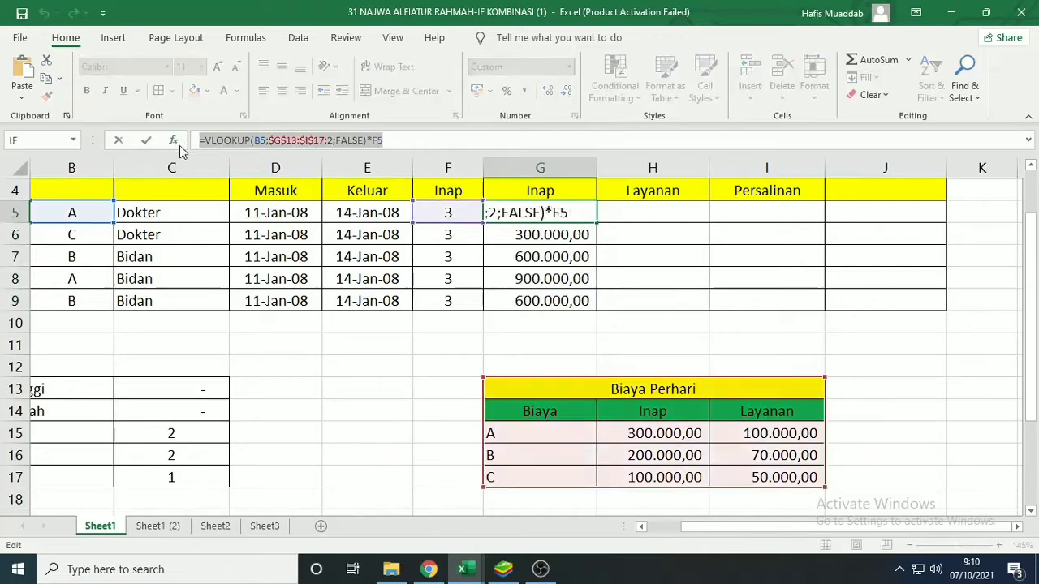
key(Return)
click(526, 323)
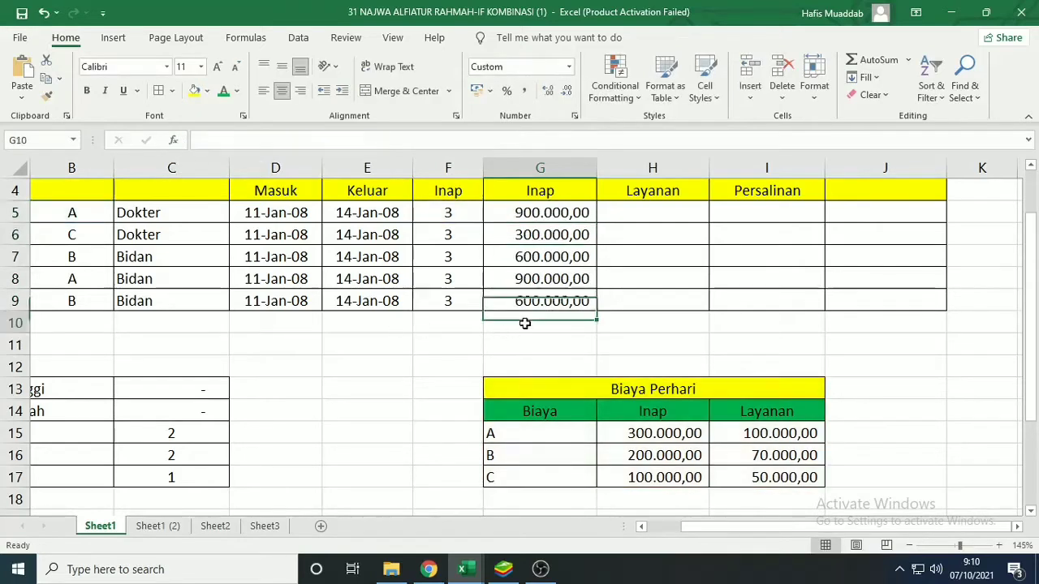
double_click(525, 323)
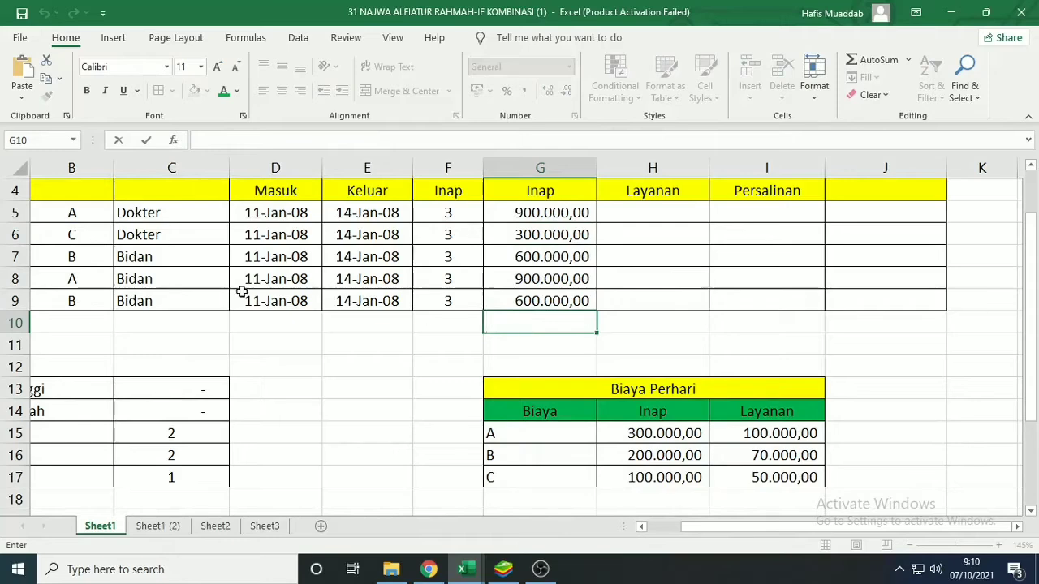
scroll(244, 294, up, 1)
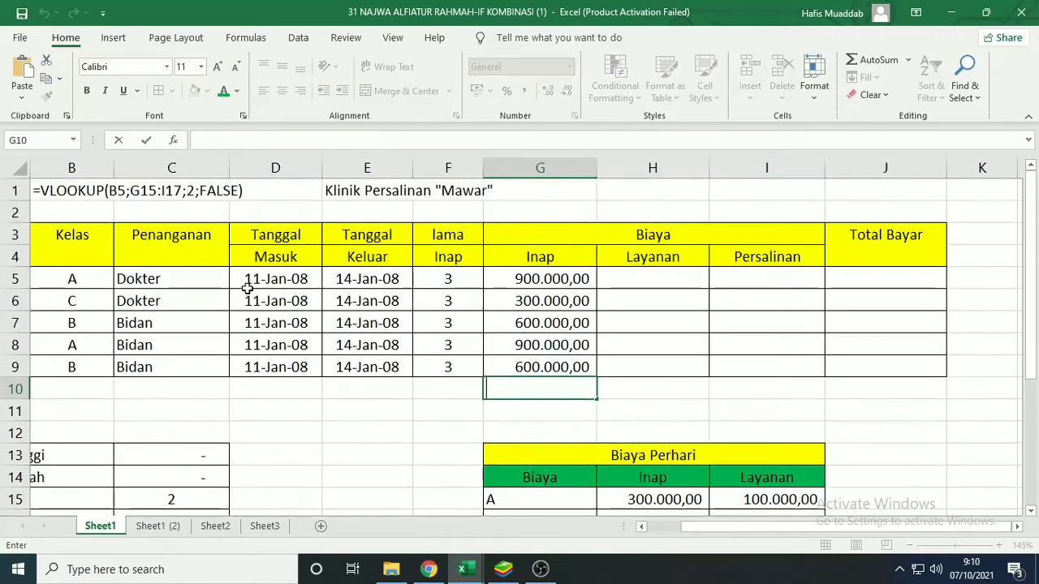
double_click(560, 208)
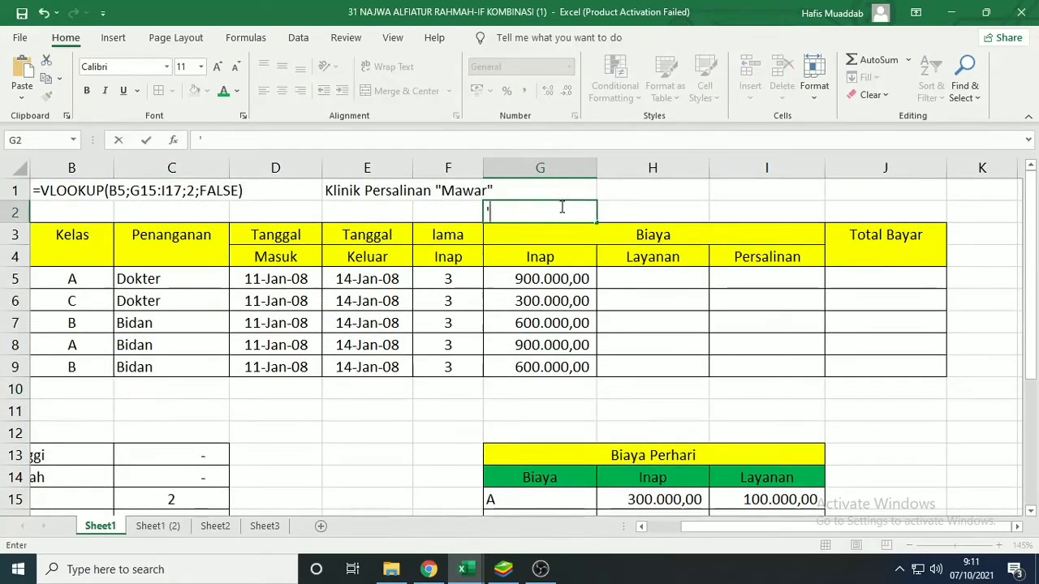
key(ctrl+v)
key(Return)
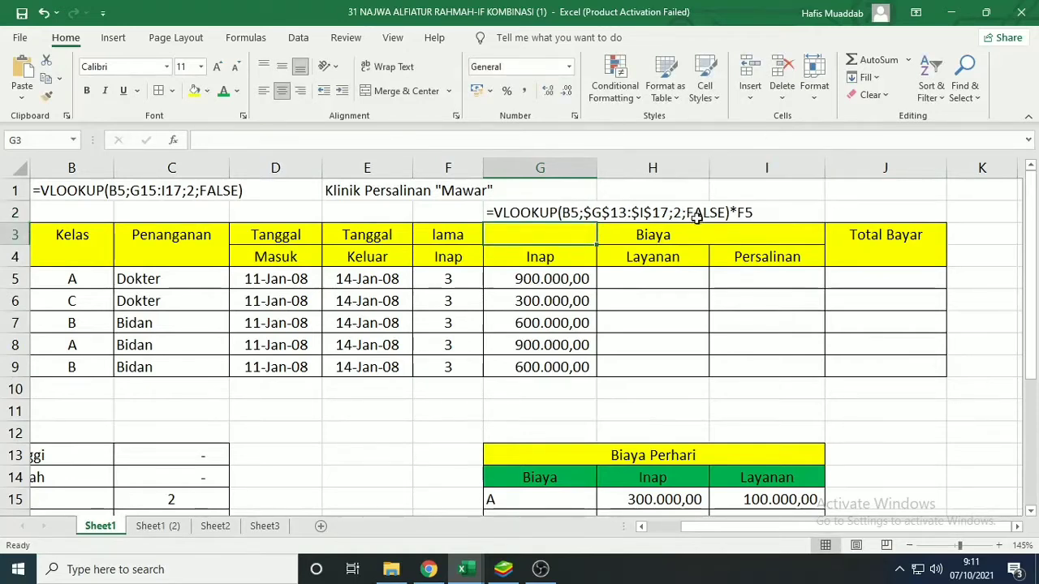
- Clear the Inap costs in G6:G9, keeping only the formula in G5
click(629, 280)
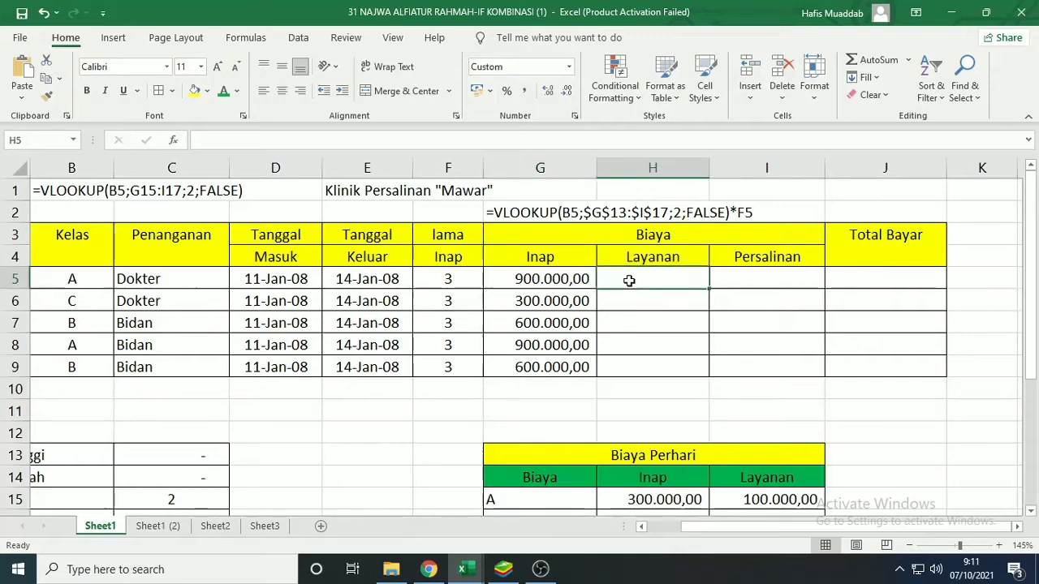
click(546, 279)
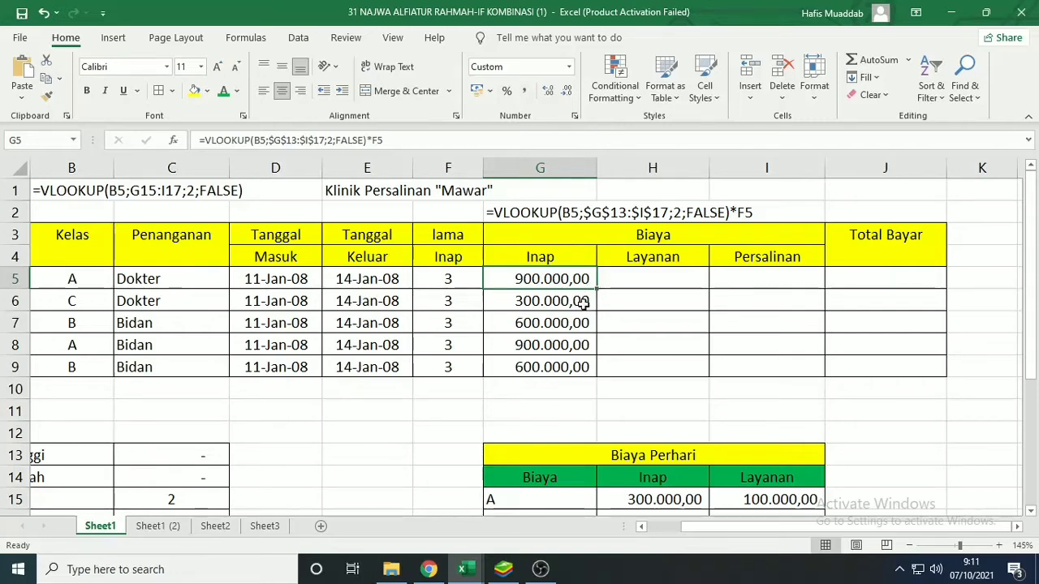
drag(589, 300, 593, 364)
key(Delete)
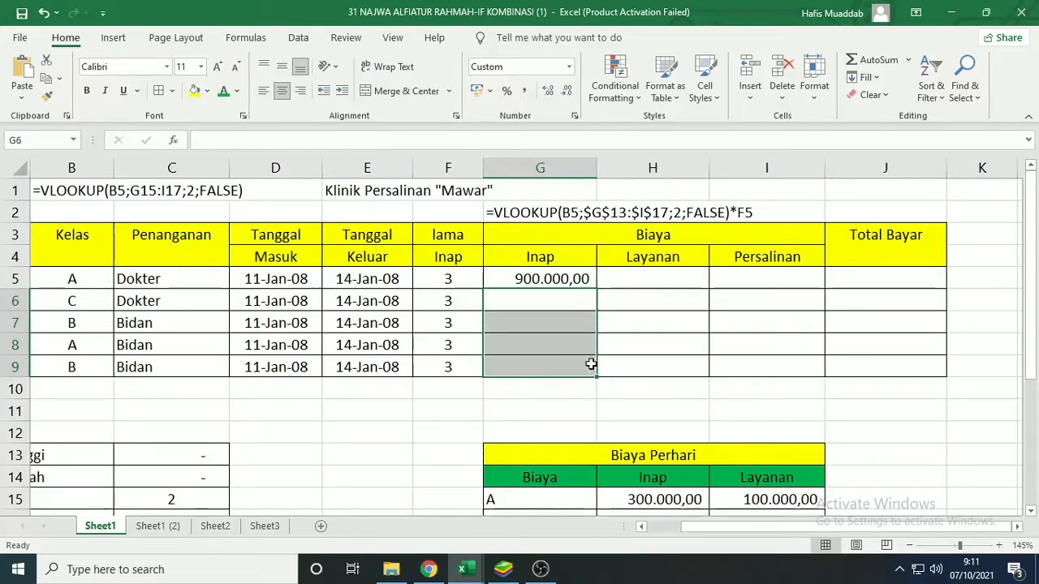
click(622, 347)
- Lock the column references in the G5 formula so it uses $B5 as lookup value and multiplies by $F5
click(563, 275)
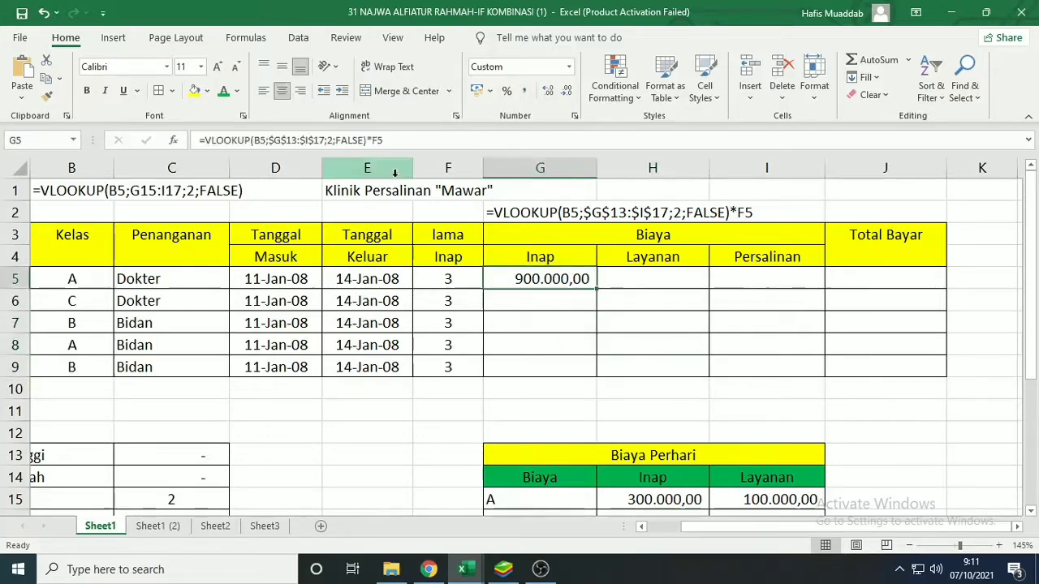
click(250, 143)
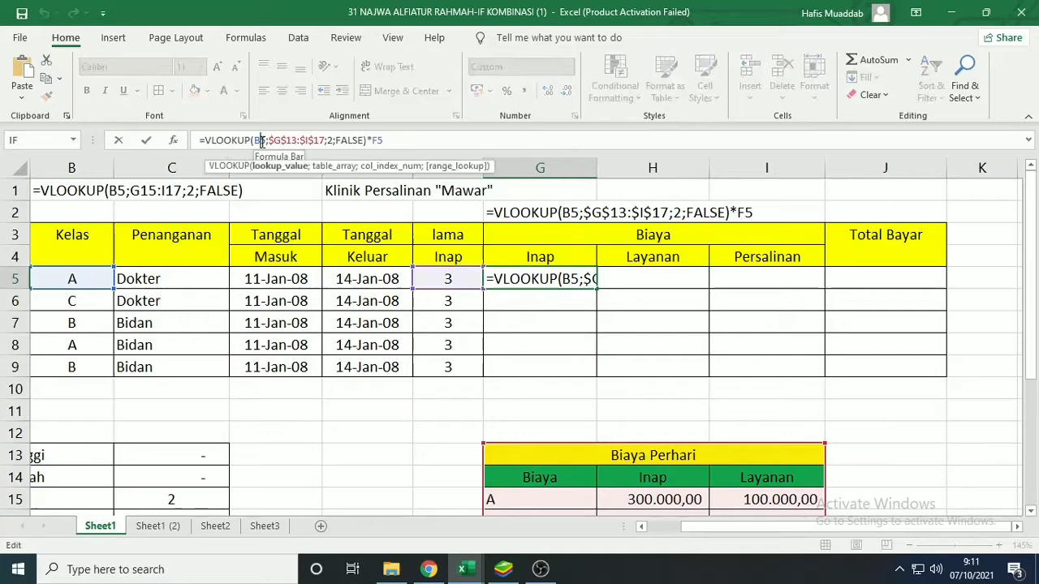
click(537, 280)
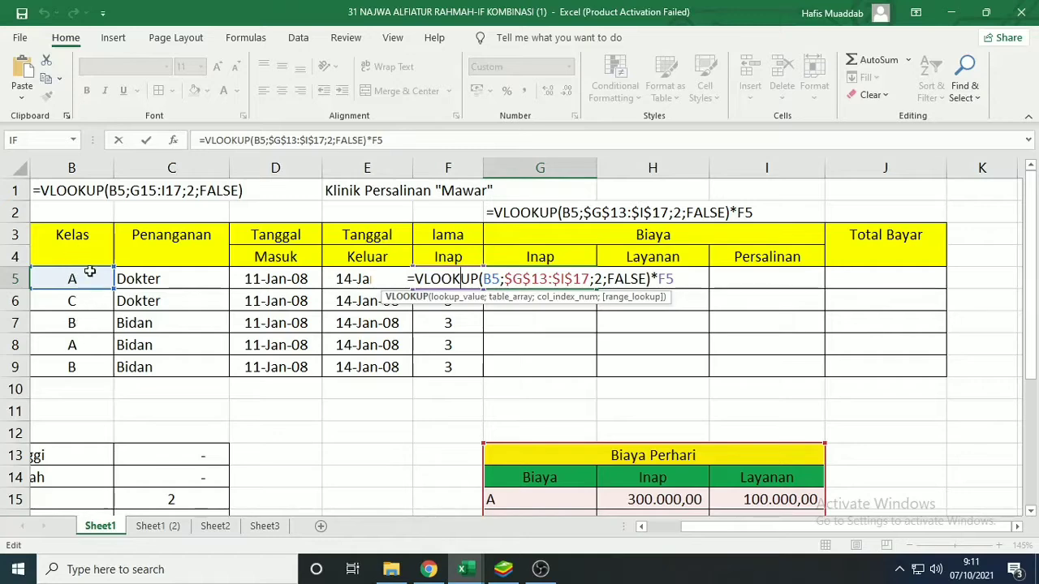
click(487, 278)
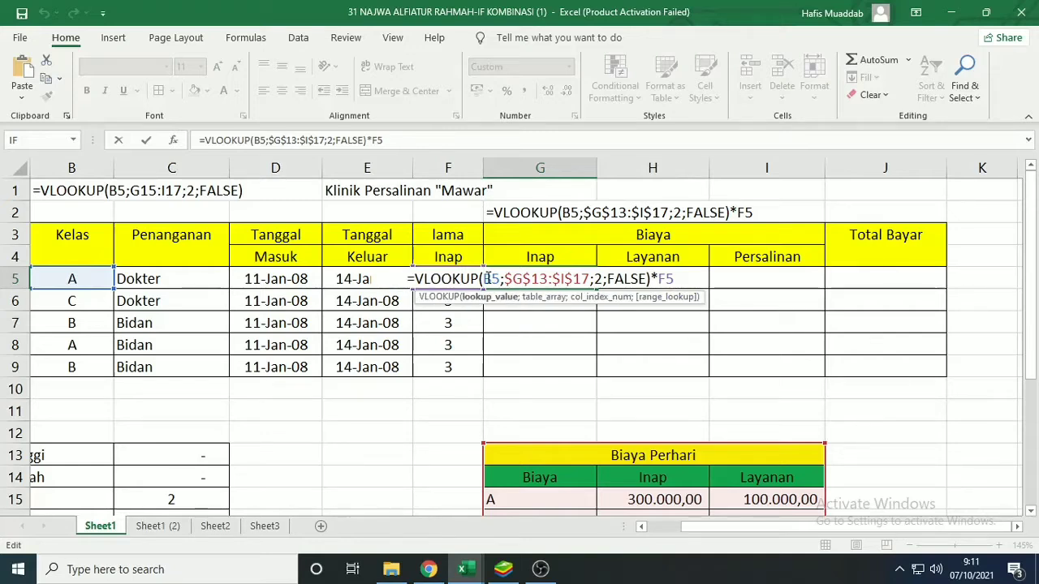
text($)
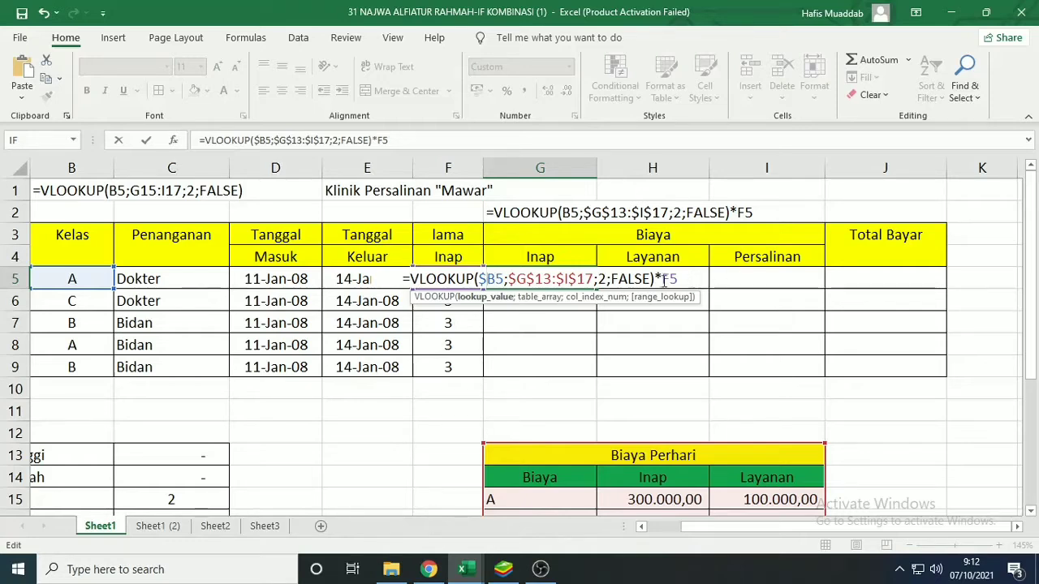
click(672, 278)
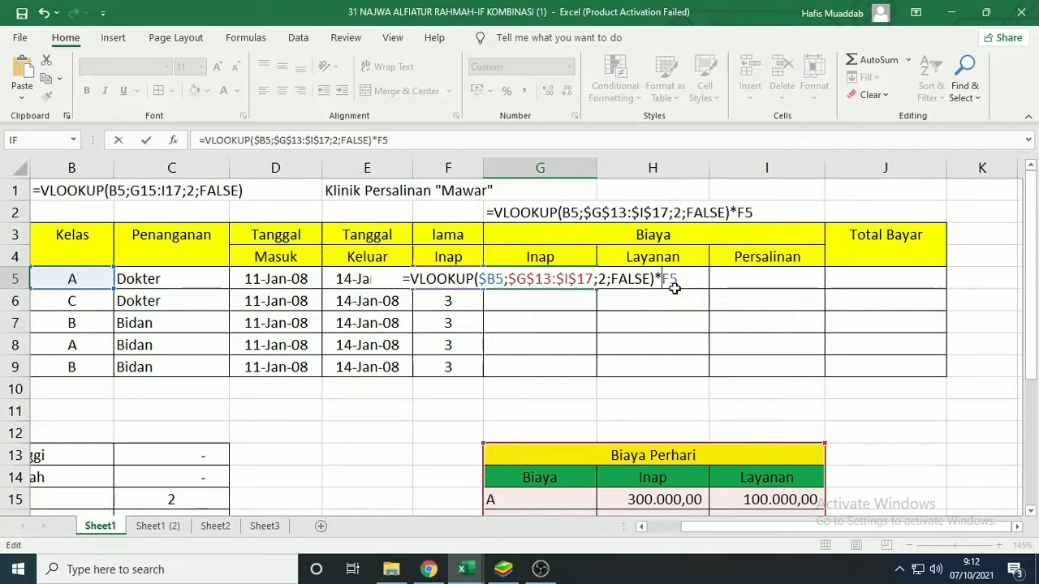
text($)
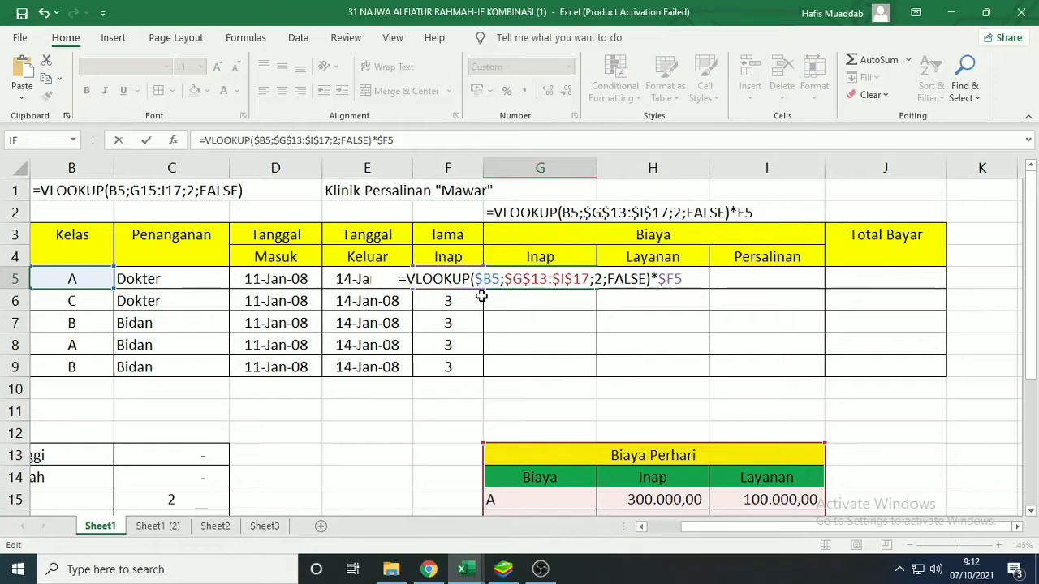
key(Return)
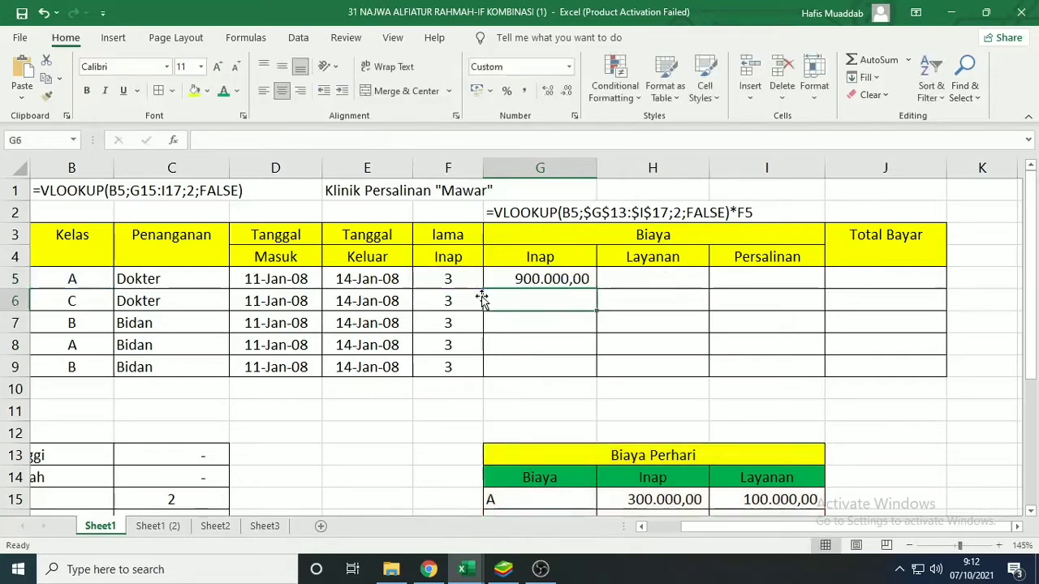
- Fill the G5 formula across into H5 under Layanan
click(585, 278)
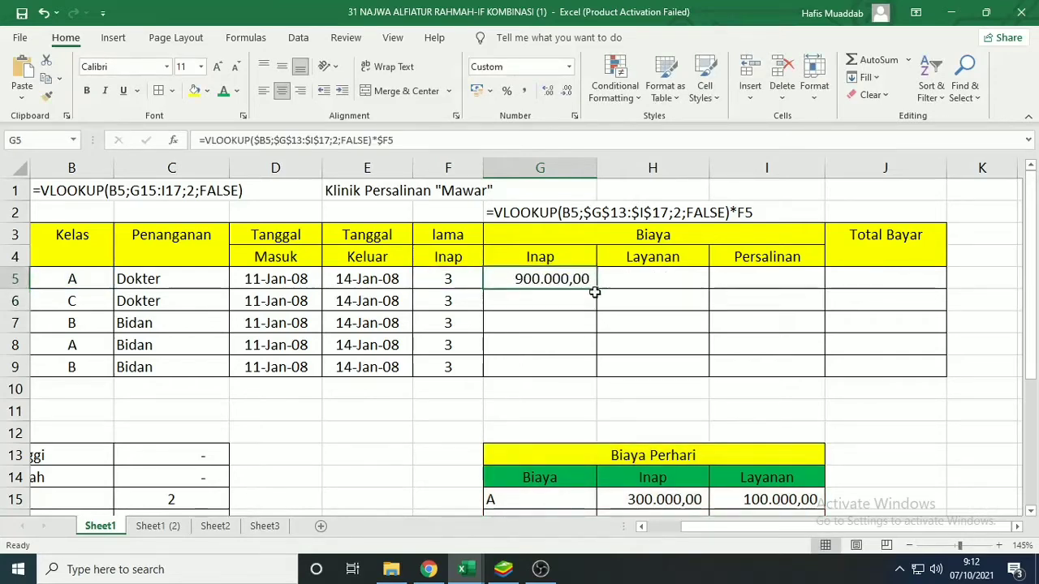
drag(597, 289, 685, 281)
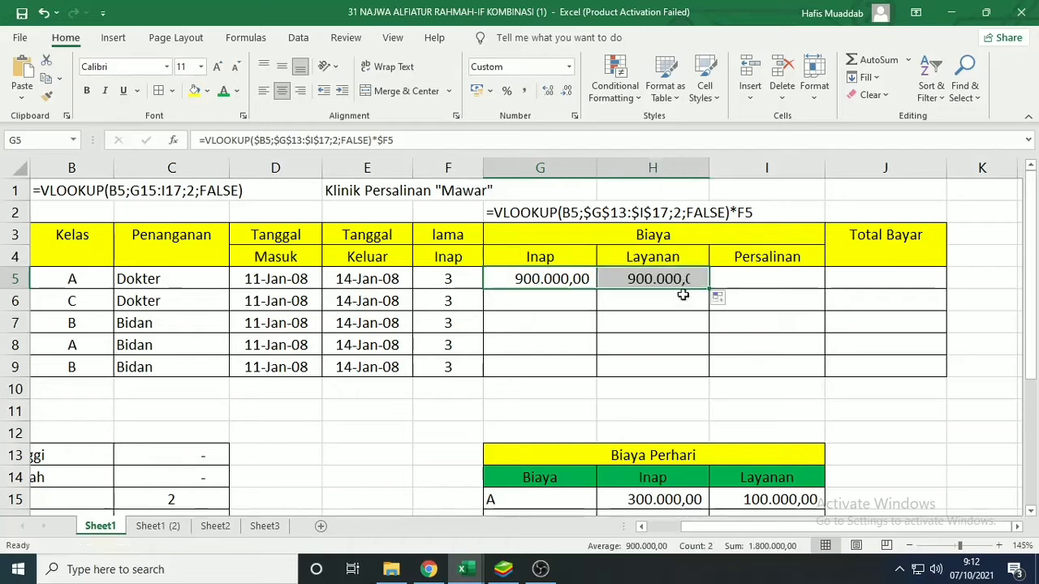
click(682, 316)
- Change the VLOOKUP column index in H5 to 3 and fill the G5:H5 formulas down through row 9
click(674, 279)
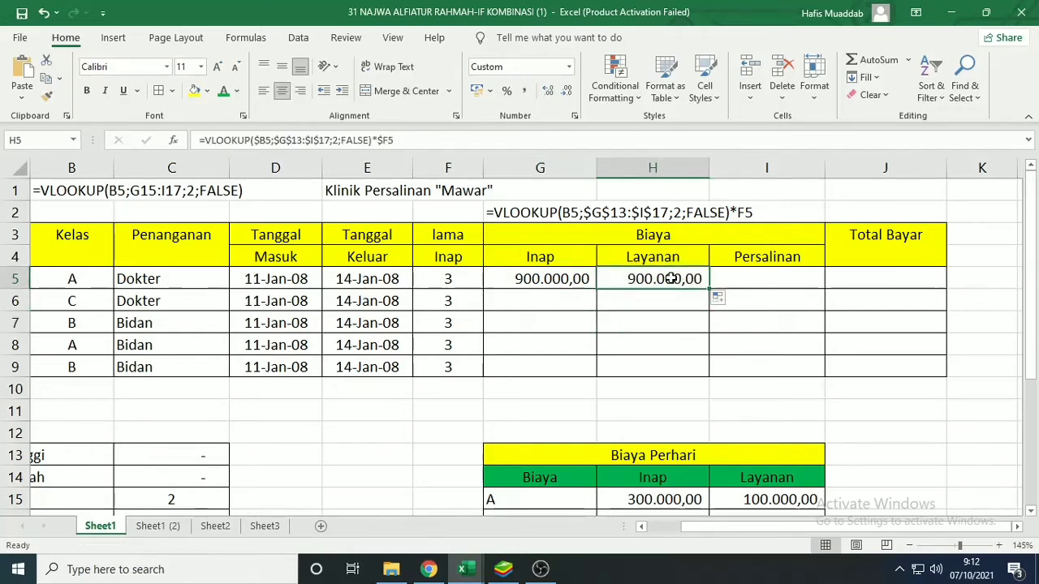
double_click(667, 278)
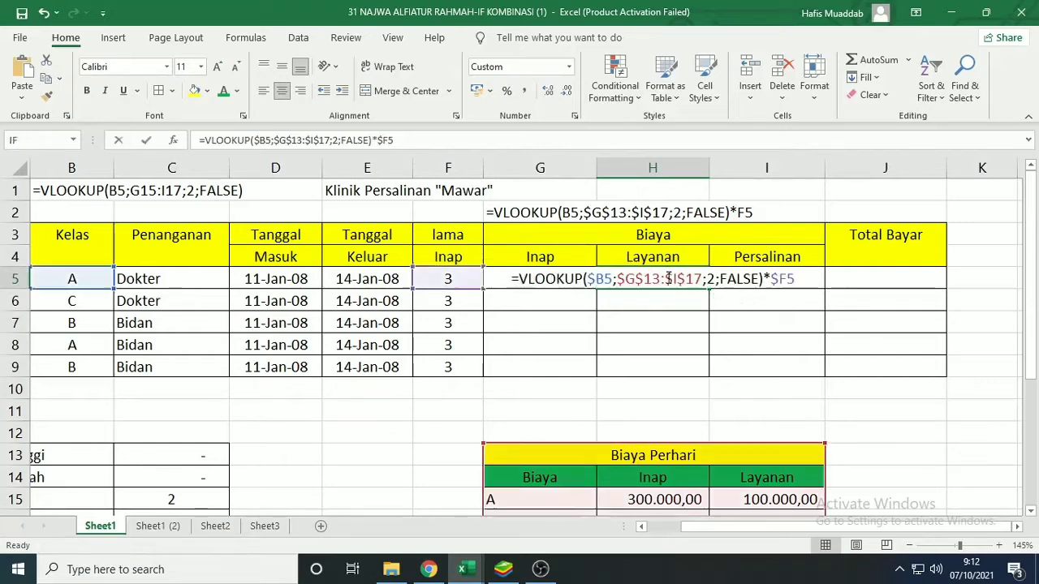
click(714, 278)
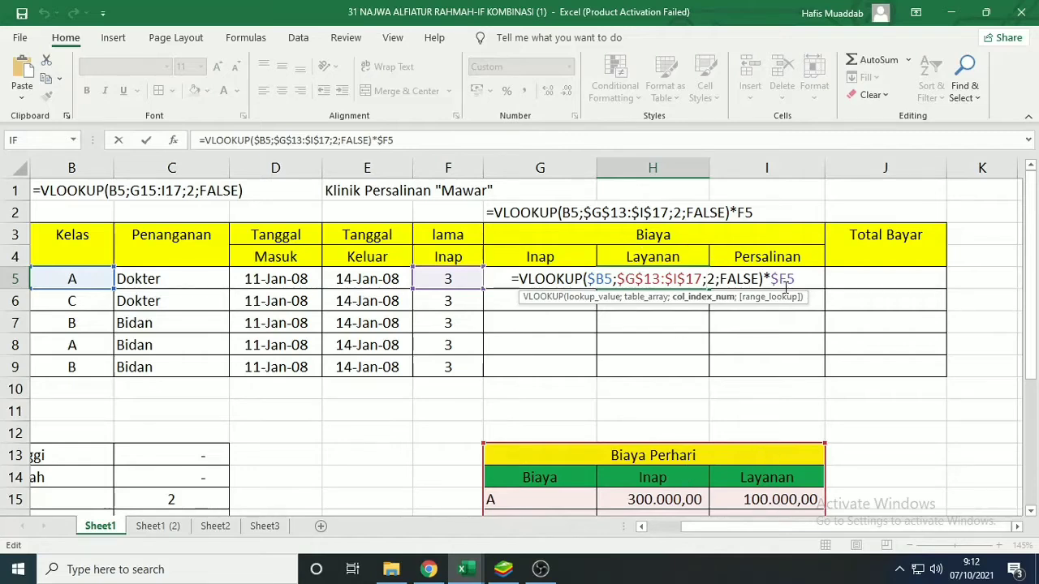
key(BackSpace)
text(3)
key(Return)
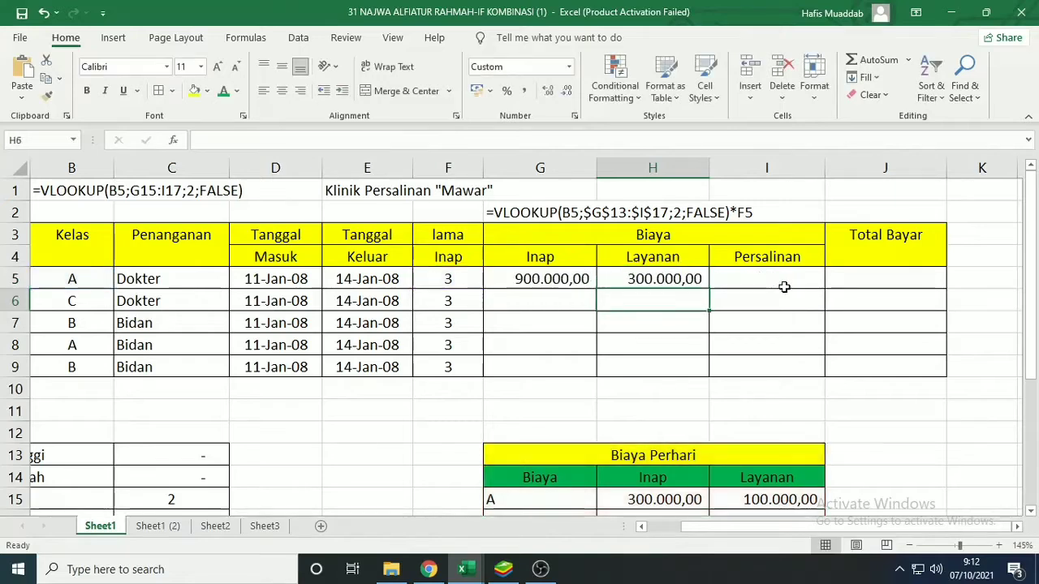
drag(582, 280, 711, 378)
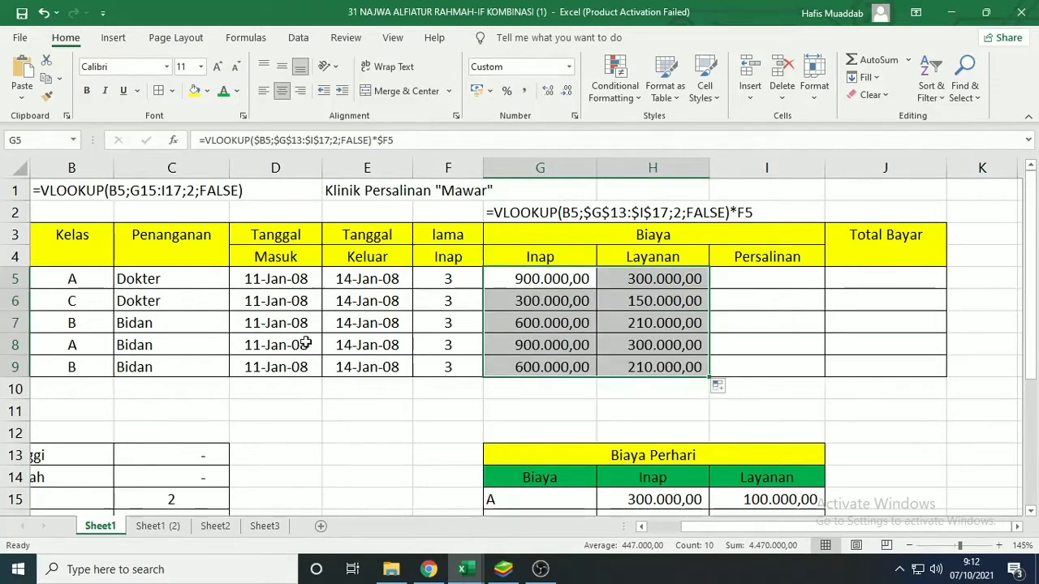
- Replace the formula note in G2 with the text of the Layanan formula from H9, =VLOOKUP($B9;$G$13:$I$17;3;FALSE)*$F9
click(665, 366)
scroll(666, 367, down, 2)
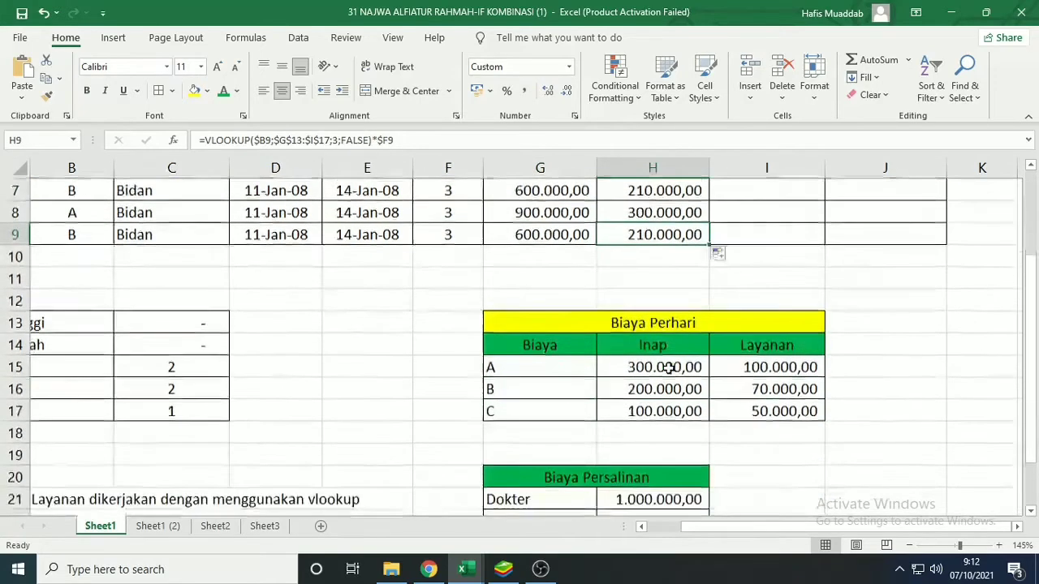
scroll(667, 368, up, 1)
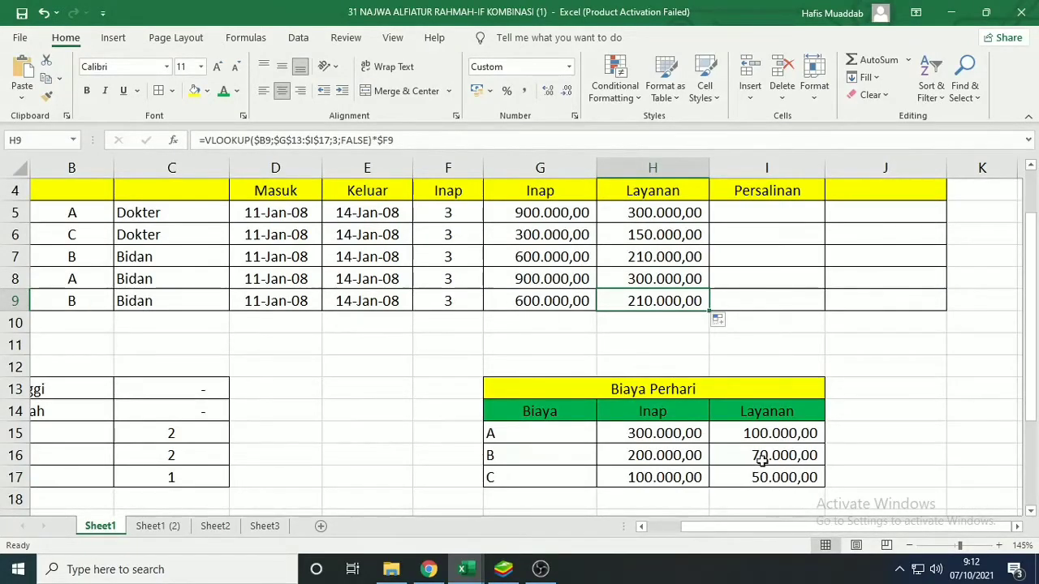
scroll(761, 459, up, 1)
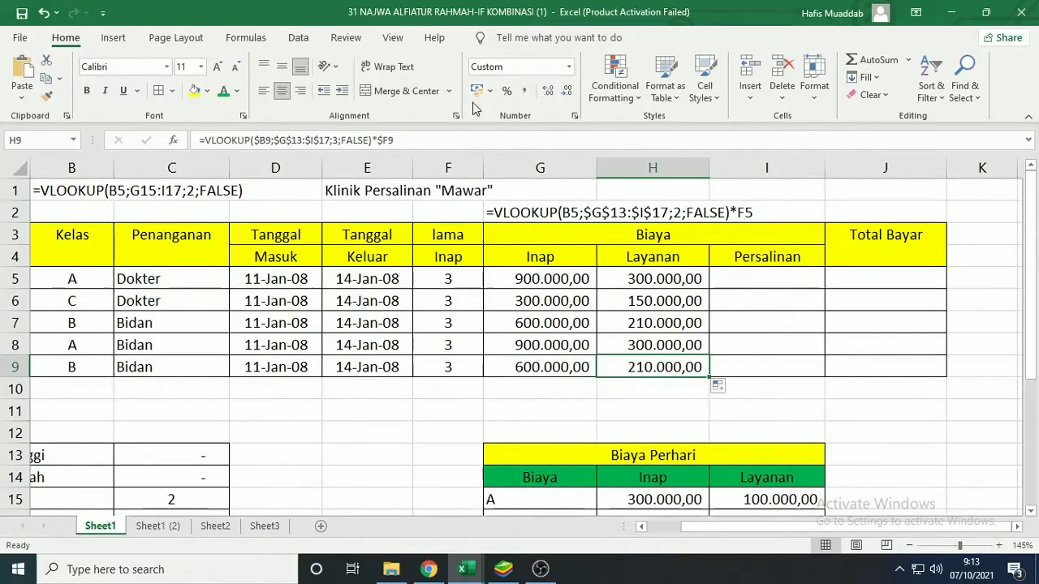
drag(411, 137, 178, 143)
key(ctrl+c)
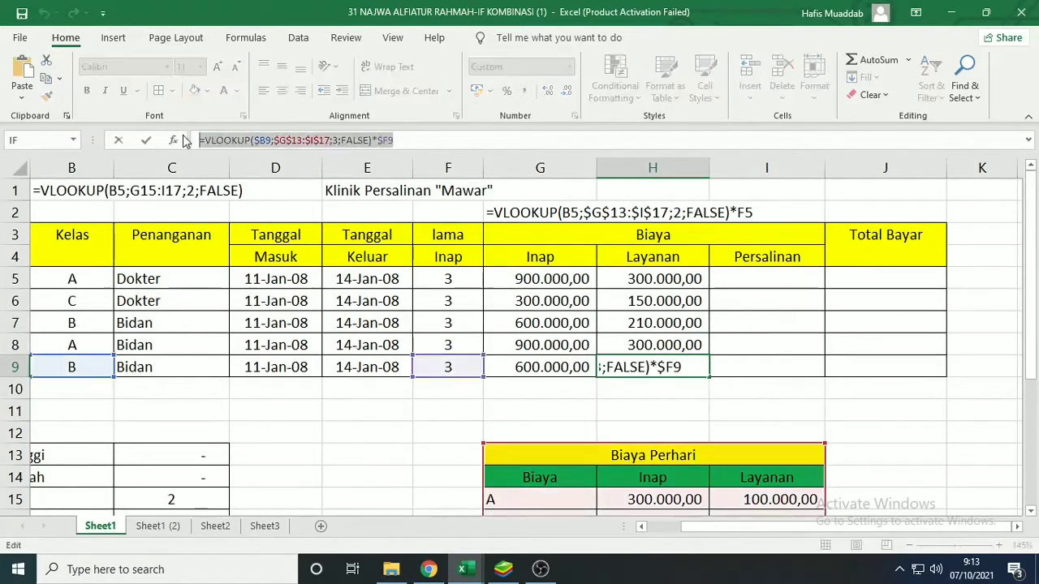
key(Escape)
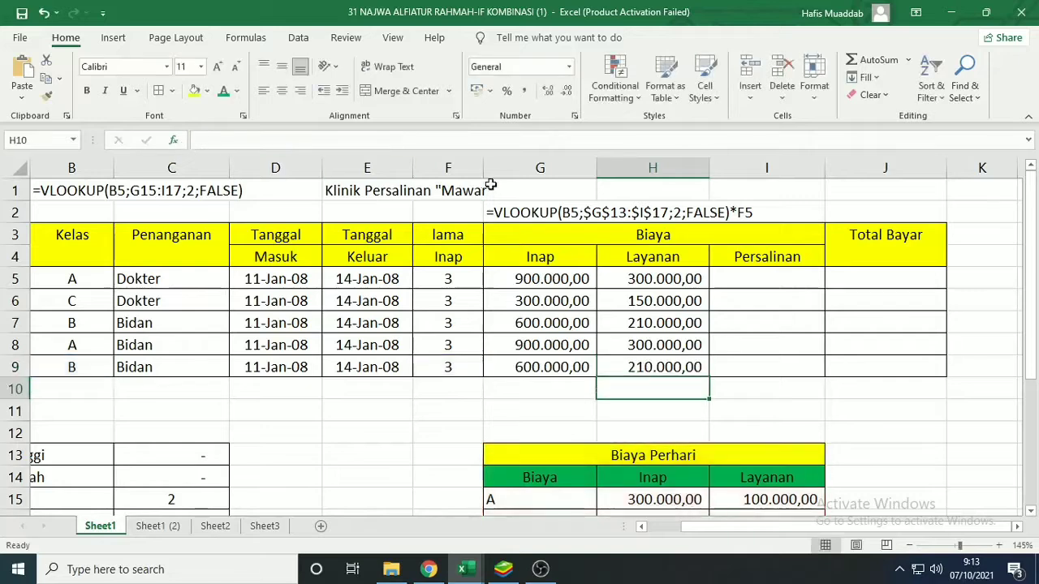
click(507, 210)
double_click(494, 209)
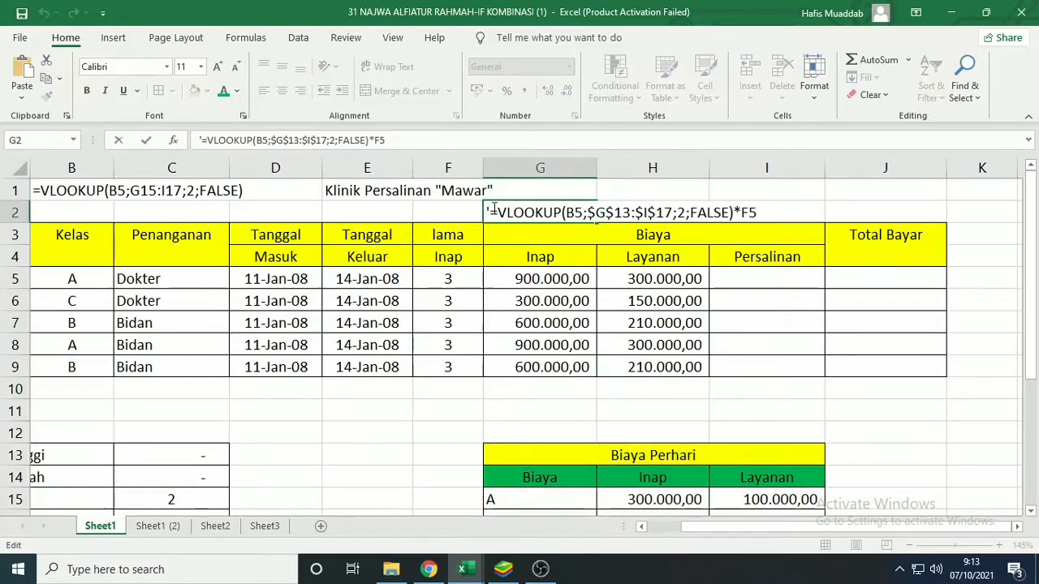
drag(493, 210, 804, 229)
key(ctrl+v)
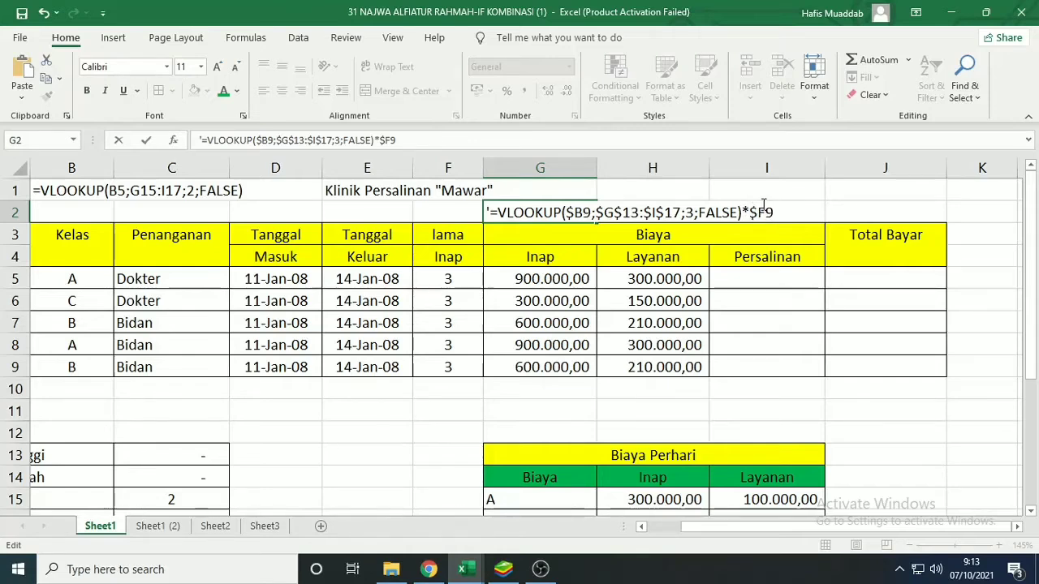
key(Return)
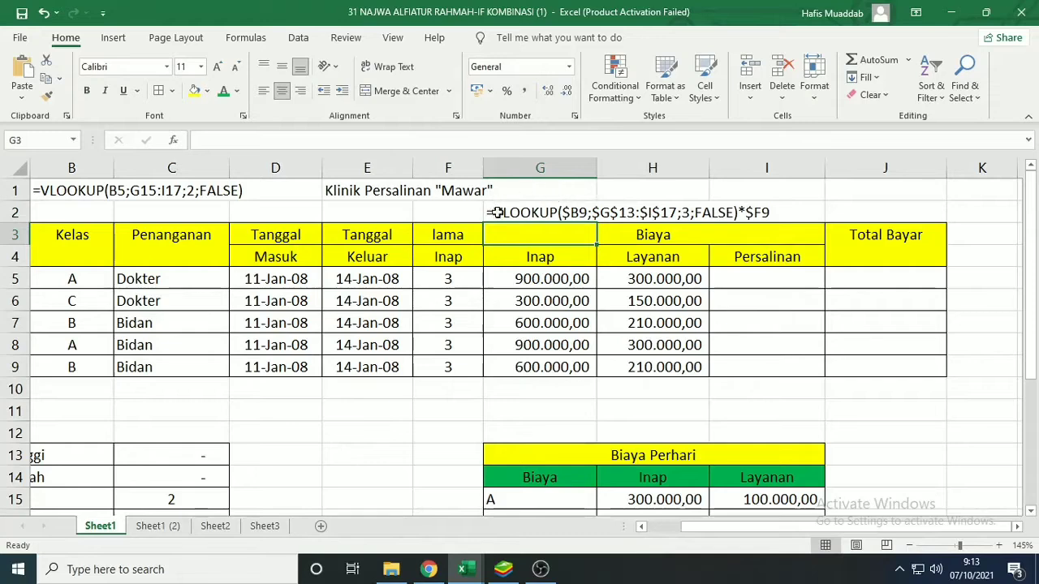
- Enlarge the font of the formula note in G2 by two size increments
click(497, 213)
double_click(499, 215)
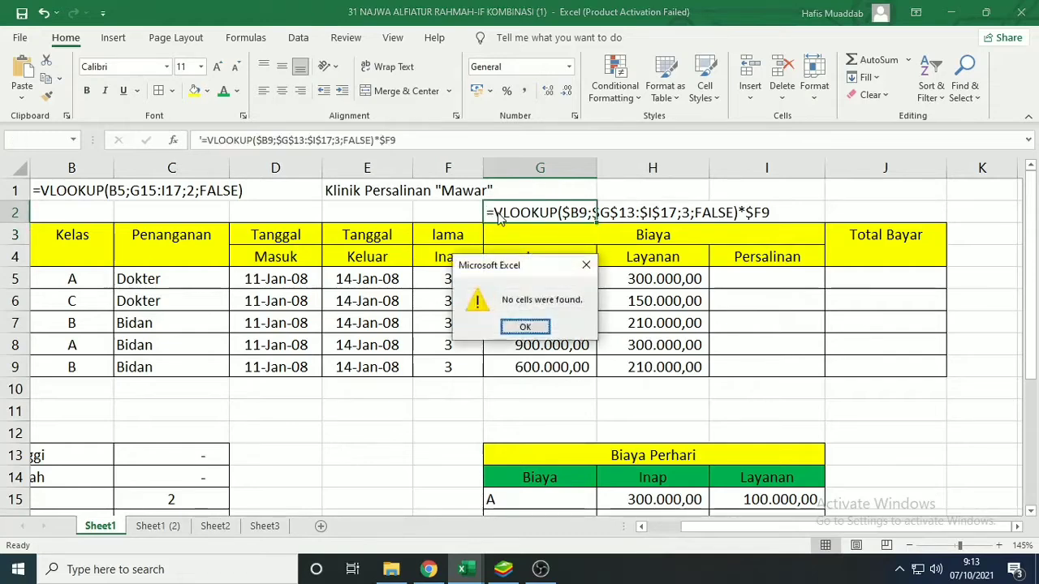
click(586, 265)
click(218, 68)
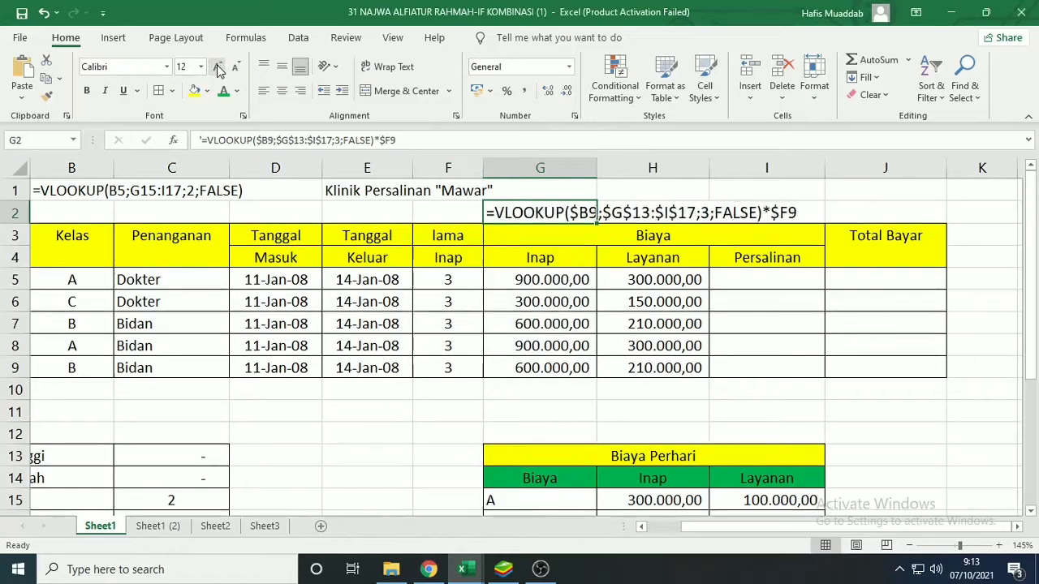
click(219, 68)
- Start a VLOOKUP formula in I5 under Persalinan, with C5 as lookup value and the Biaya Persalinan table G20:H22 as table array
click(760, 371)
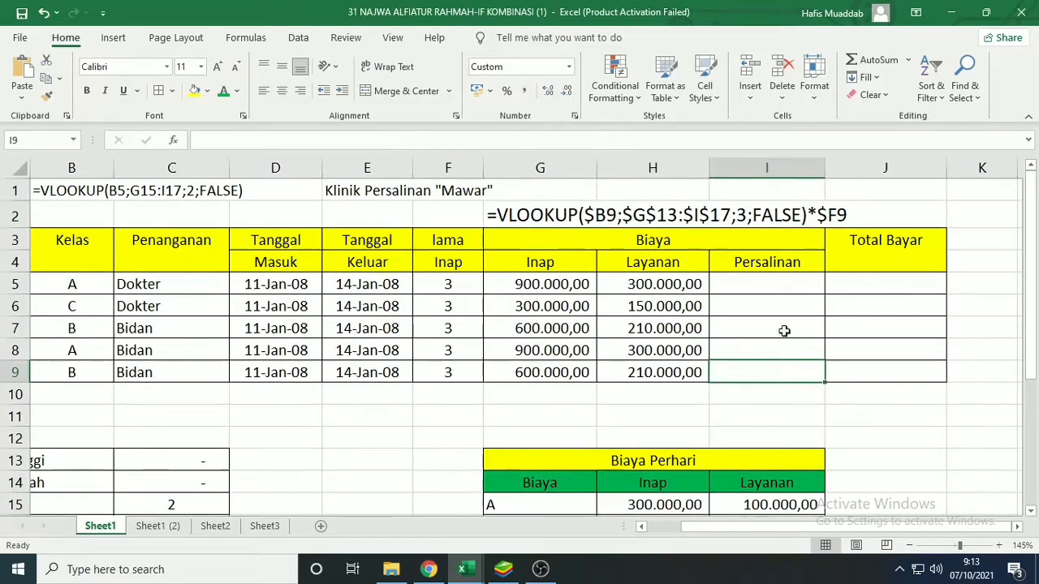
click(787, 288)
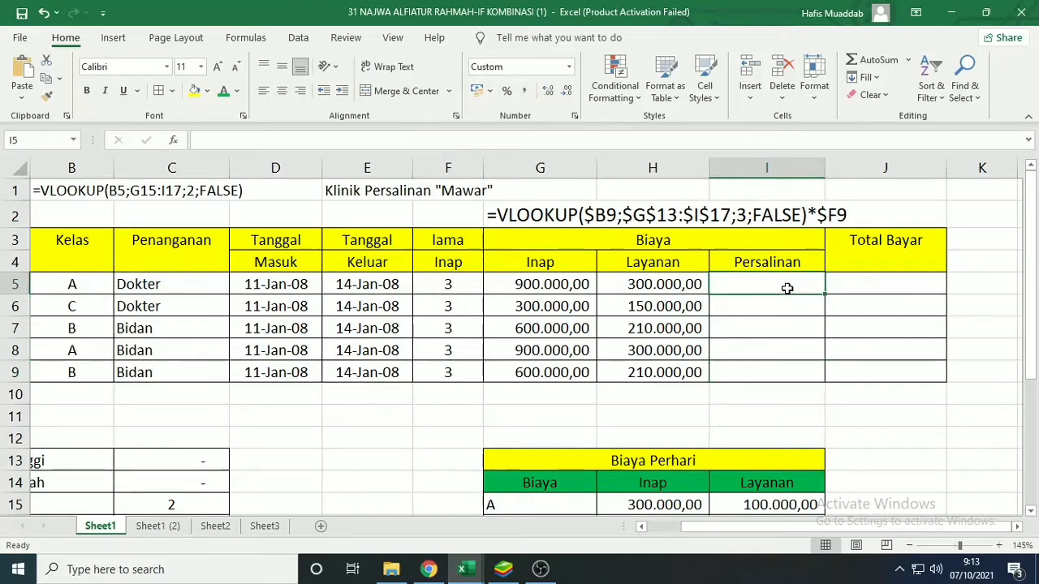
text(=)
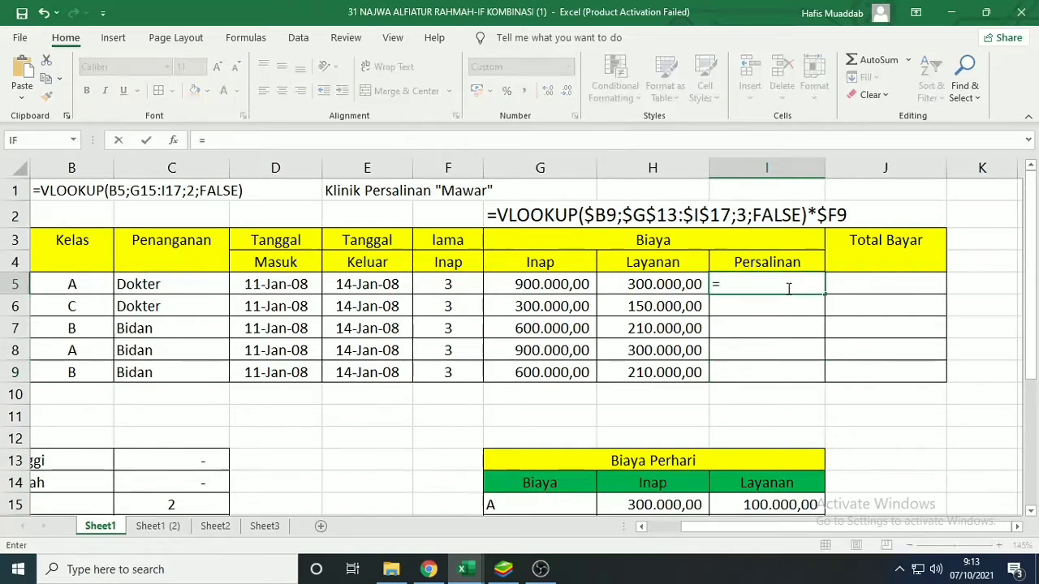
text(VL)
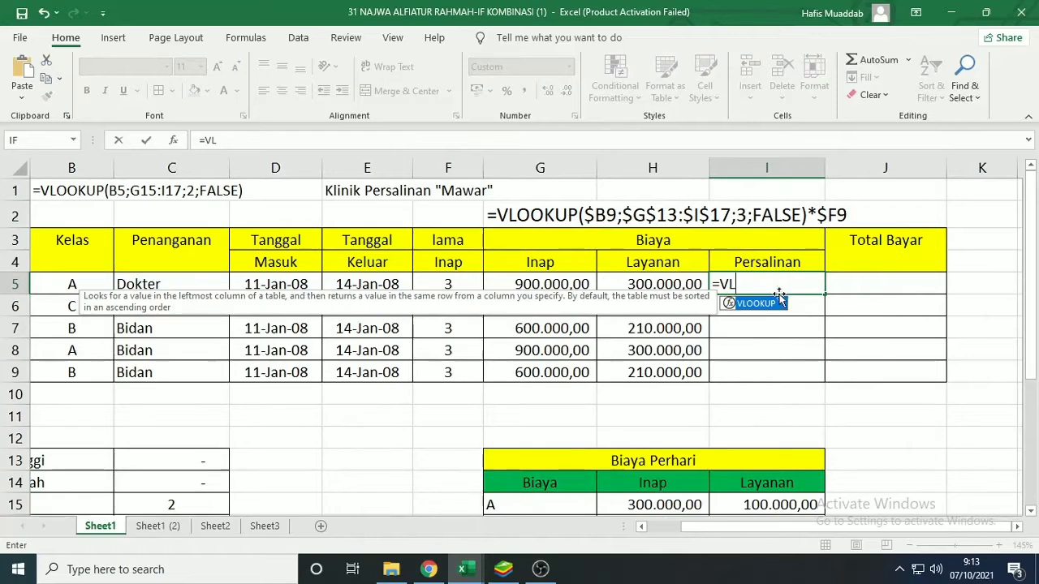
double_click(763, 304)
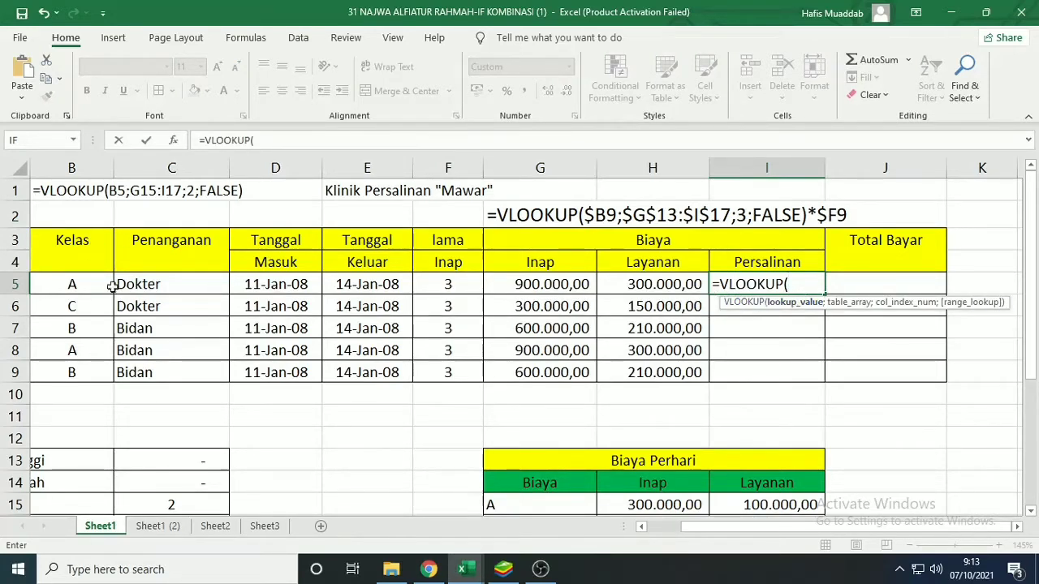
click(150, 284)
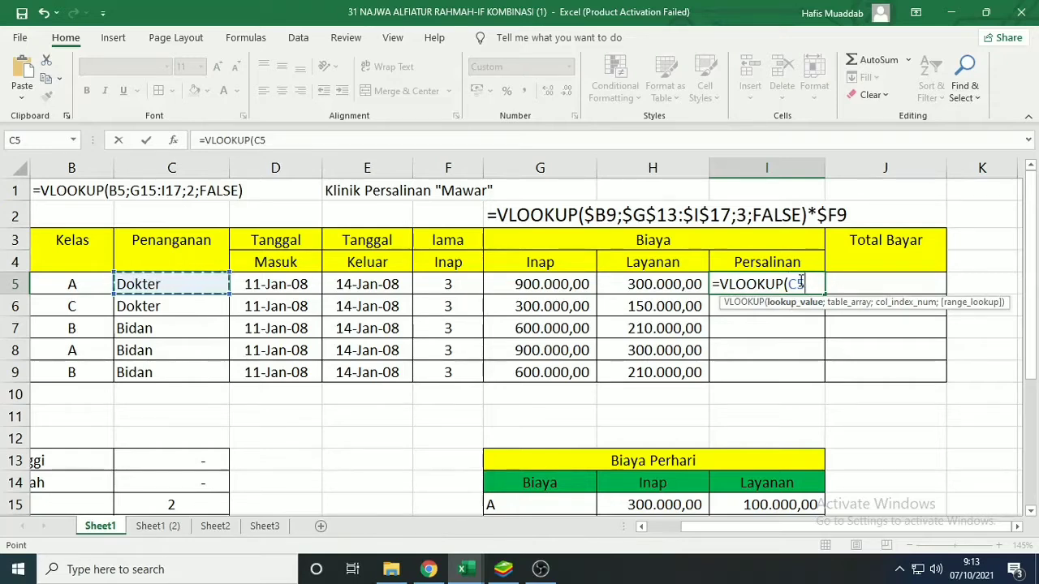
text(;)
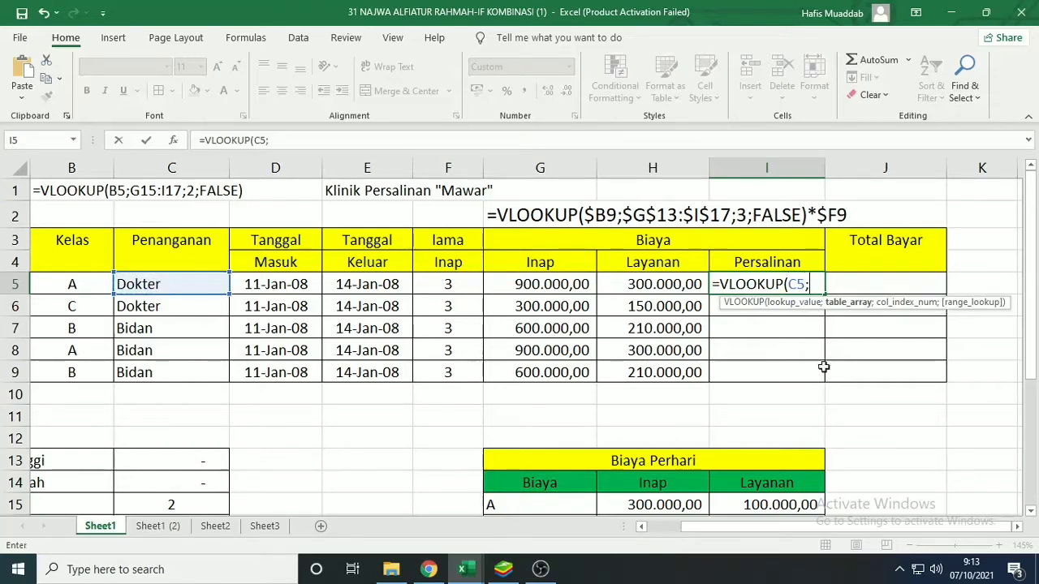
scroll(823, 367, down, 3)
click(641, 417)
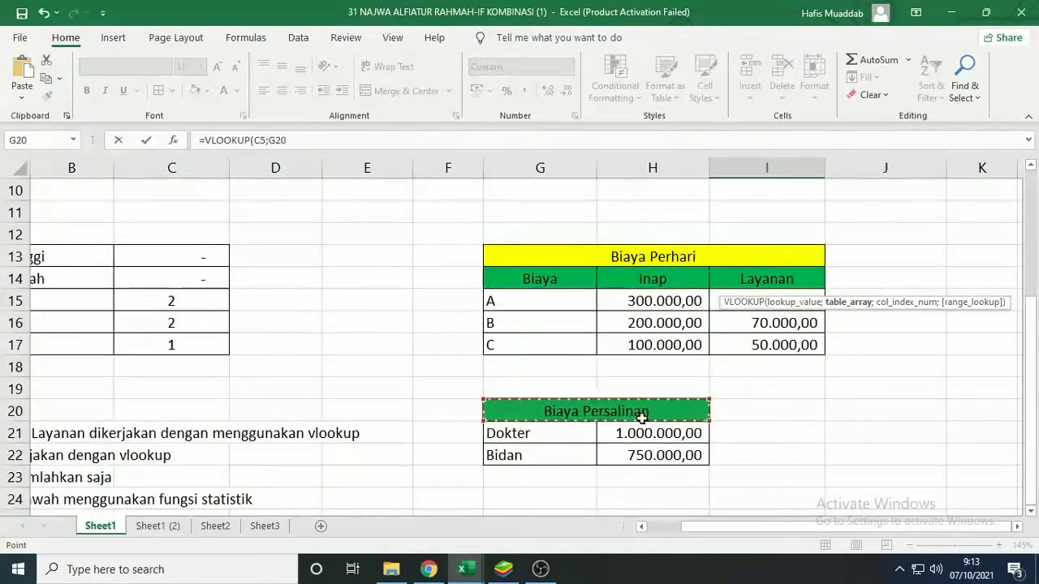
drag(641, 417, 654, 455)
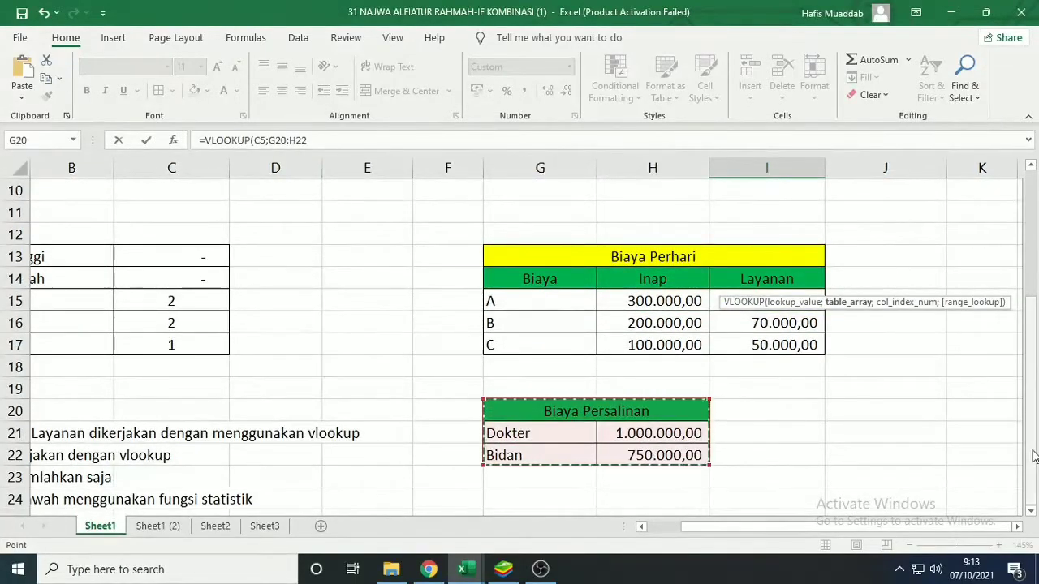
scroll(1034, 456, up, 3)
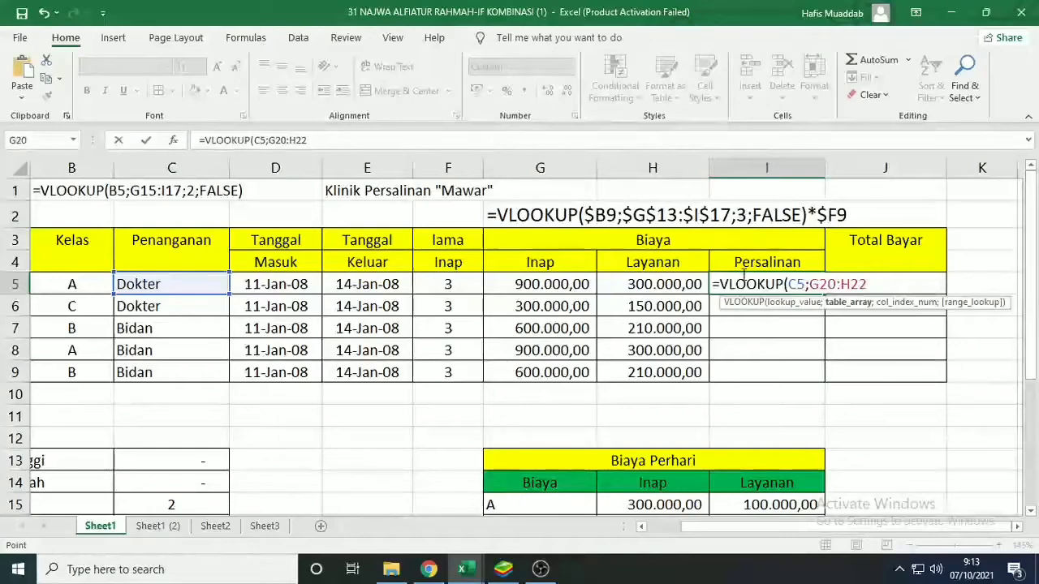
text(;)
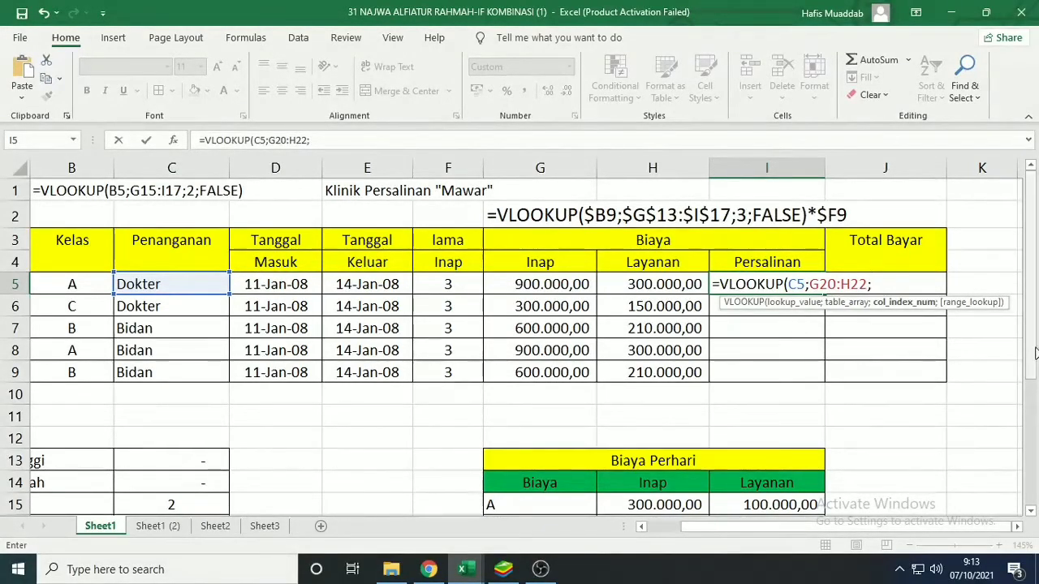
- Complete the I5 VLOOKUP formula with column index 2 and FALSE for an exact match
scroll(1036, 353, down, 3)
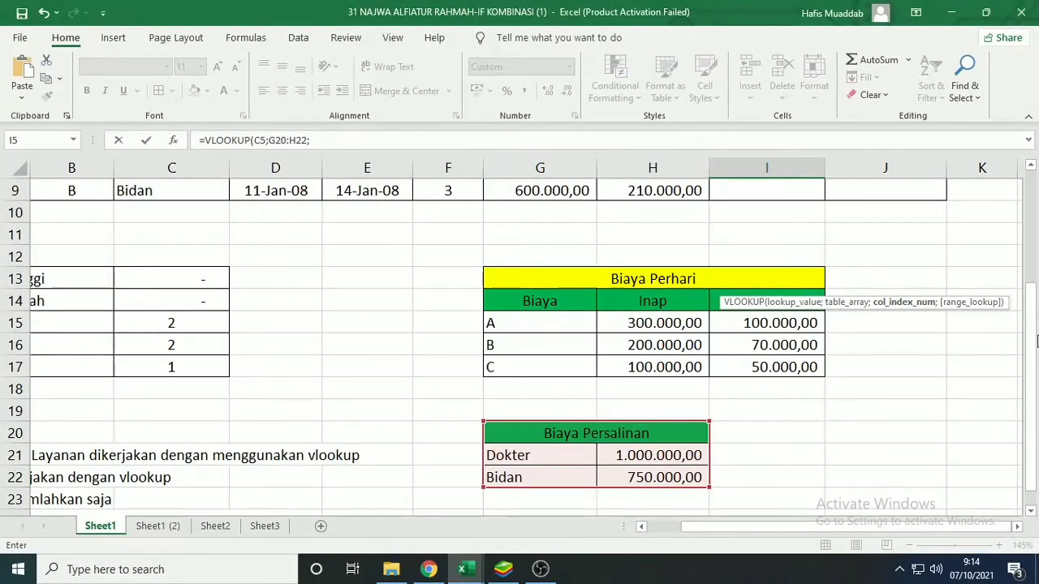
scroll(1036, 341, up, 3)
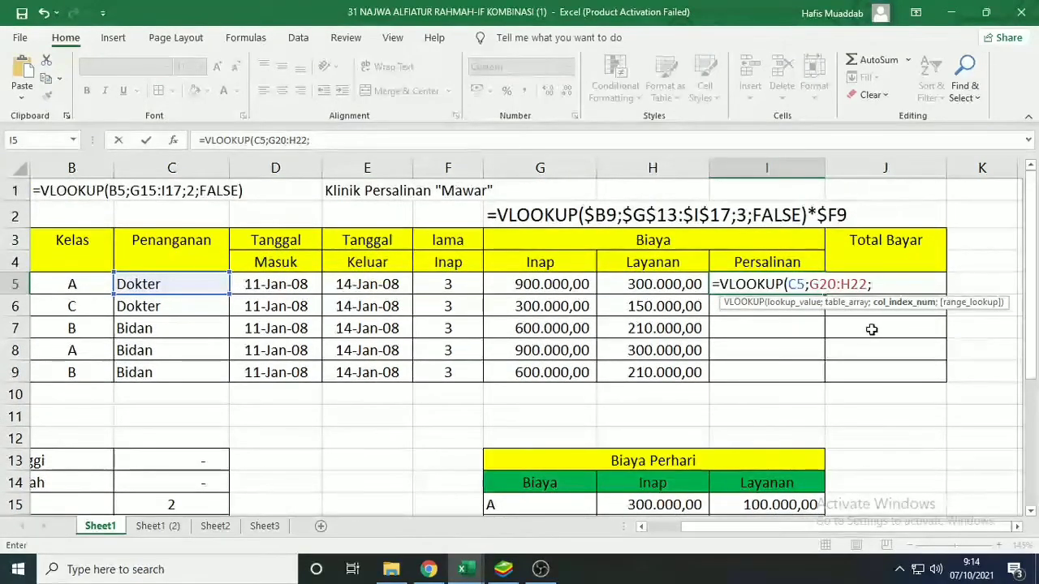
text(2;)
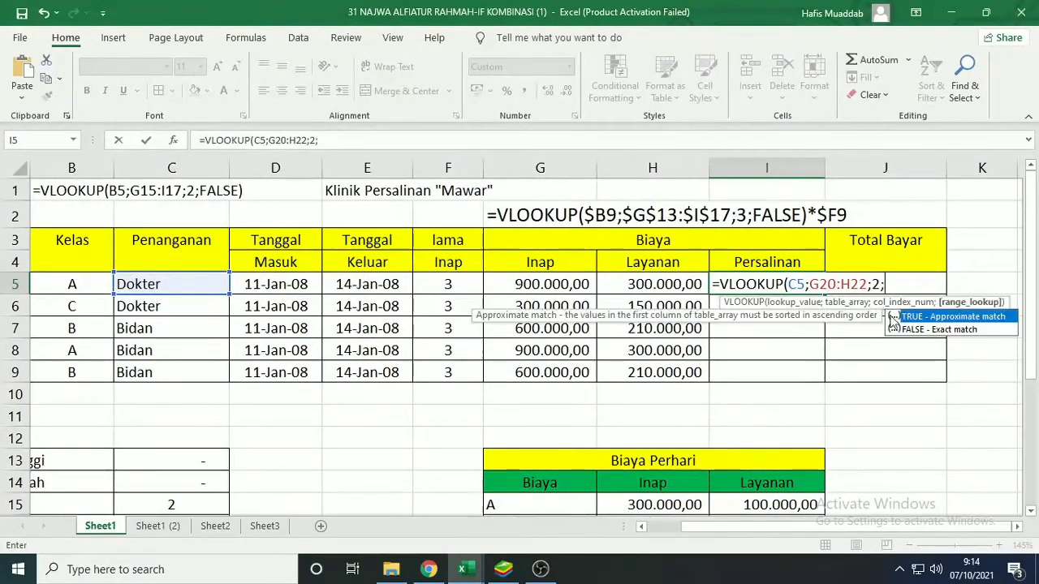
scroll(1035, 318, down, 3)
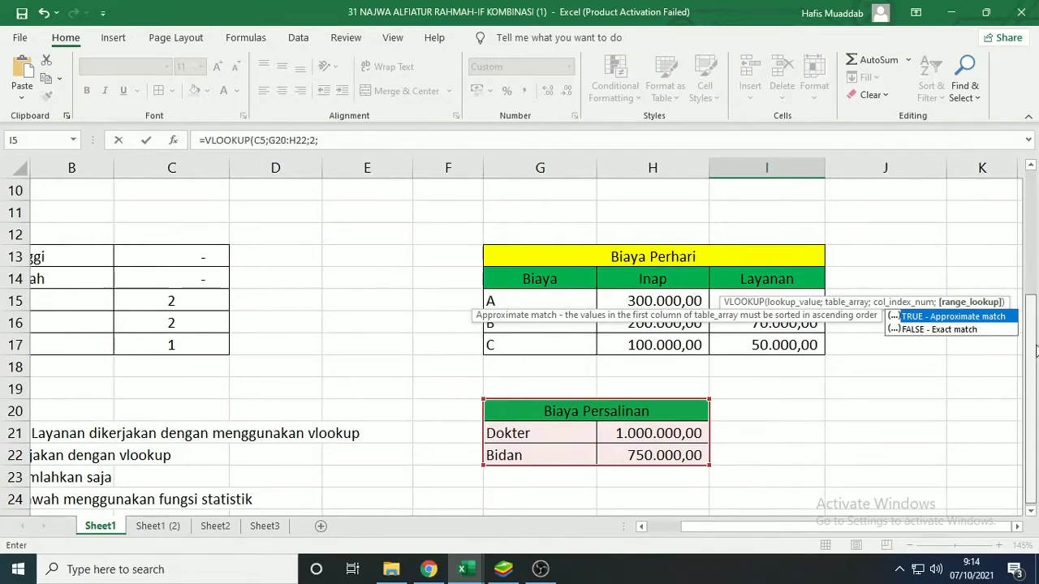
drag(1036, 349, 1037, 253)
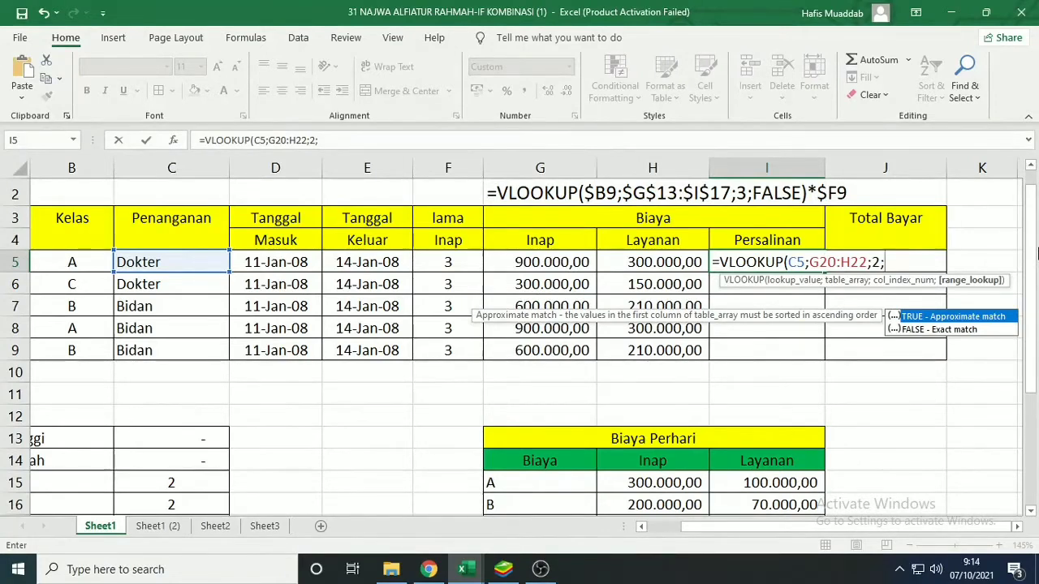
text(FALSE)
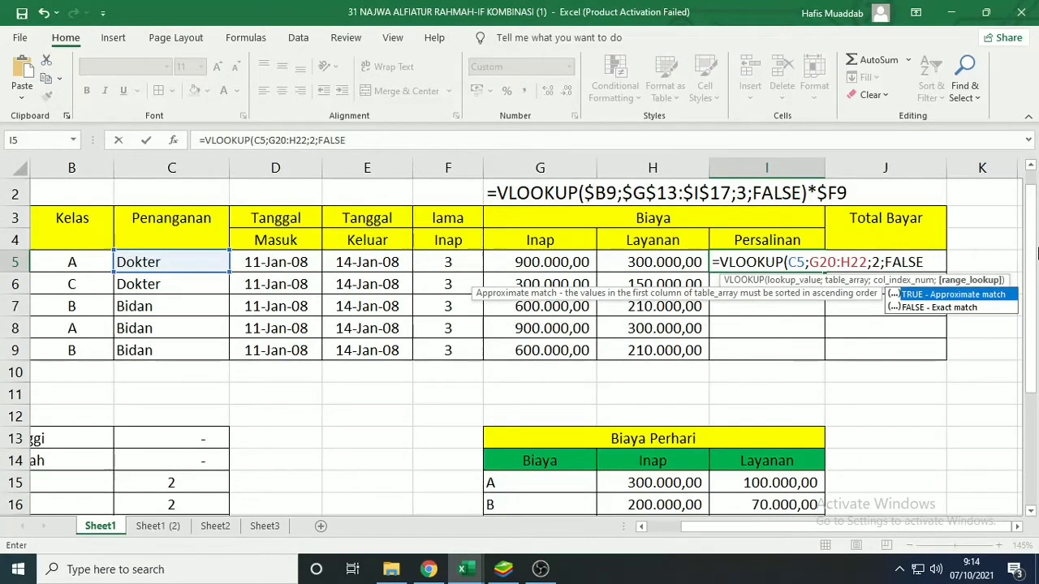
key(Return)
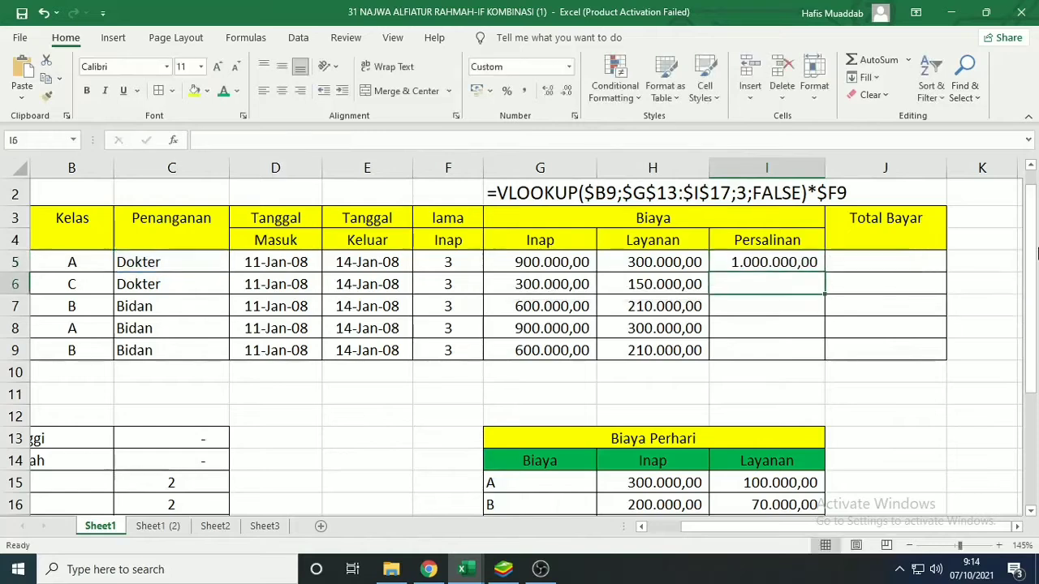
- Make the table range in the I5 formula absolute as $G$20:$H$22, keeping I5 selected
click(777, 266)
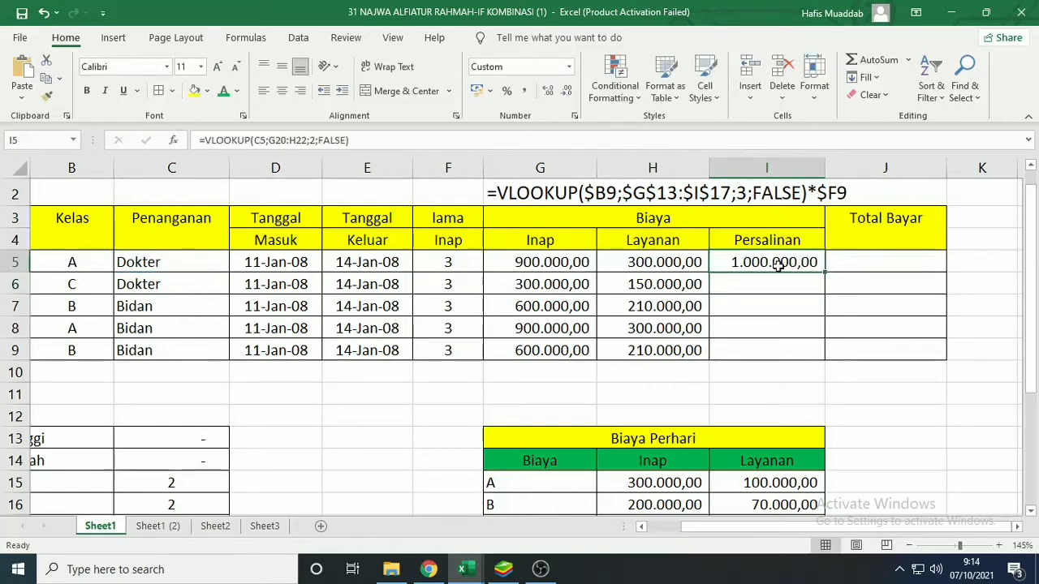
click(273, 141)
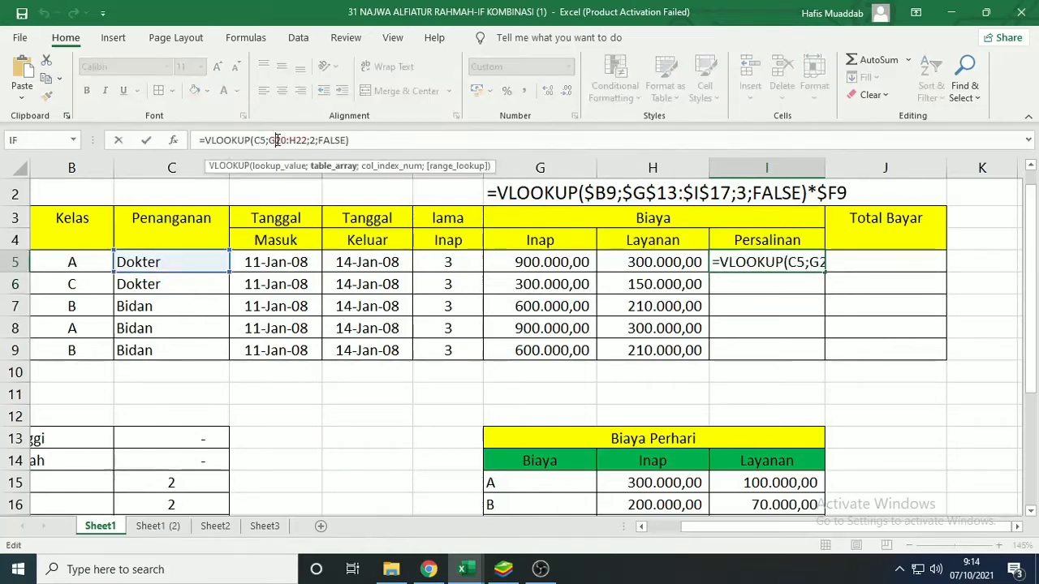
click(751, 260)
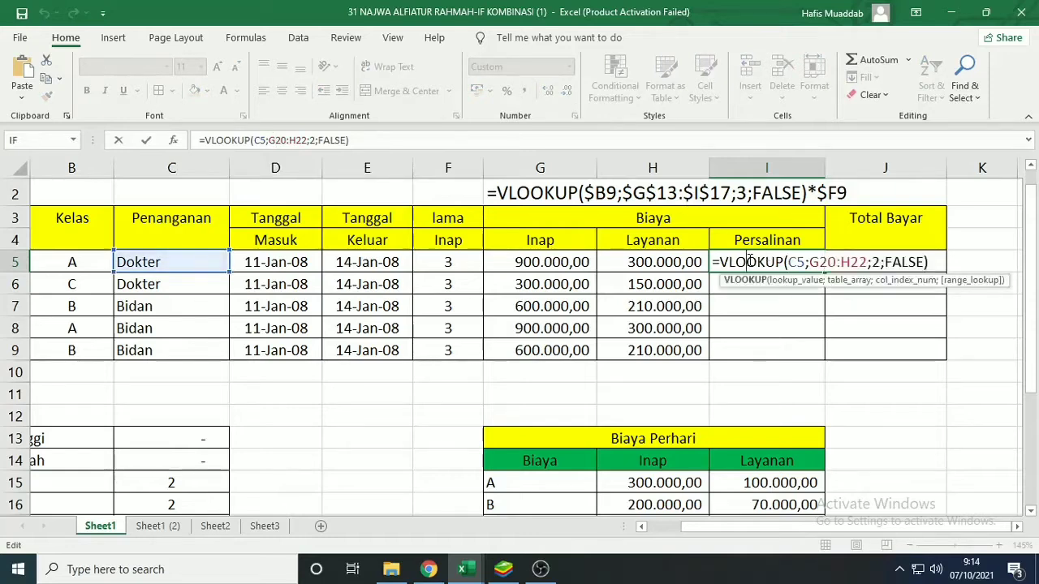
click(868, 262)
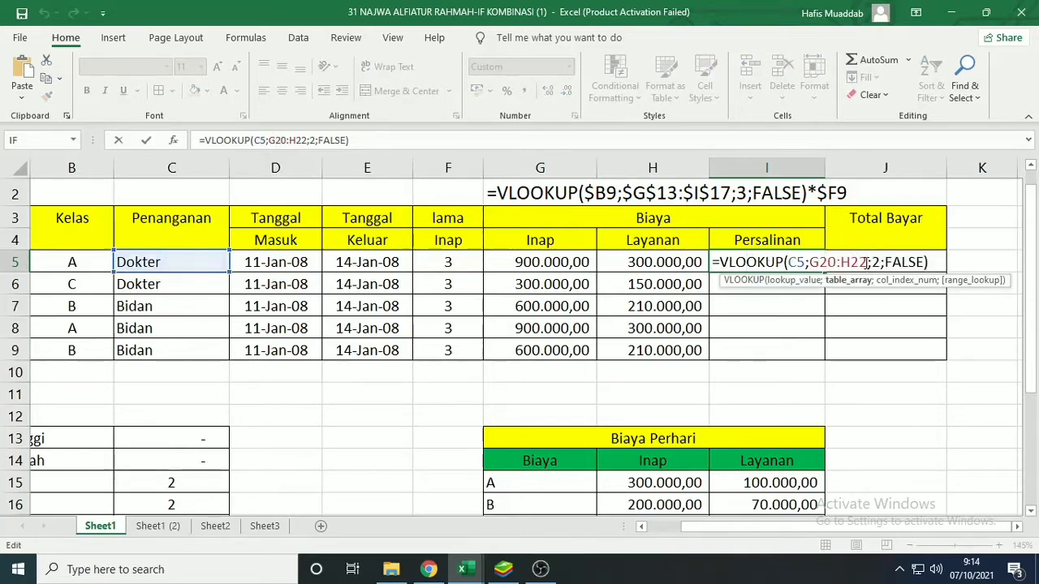
key(F4)
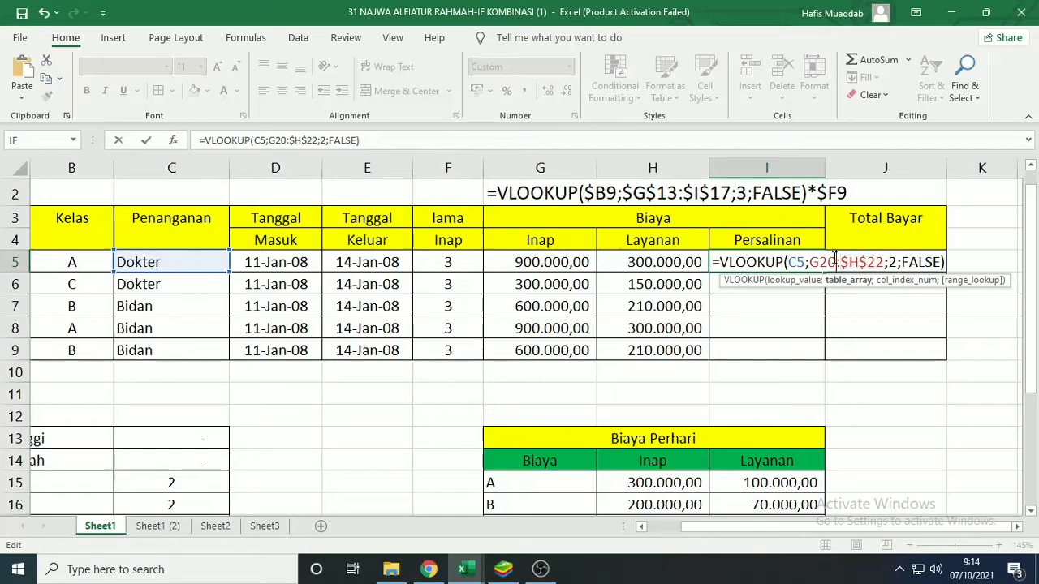
click(833, 261)
key(F4)
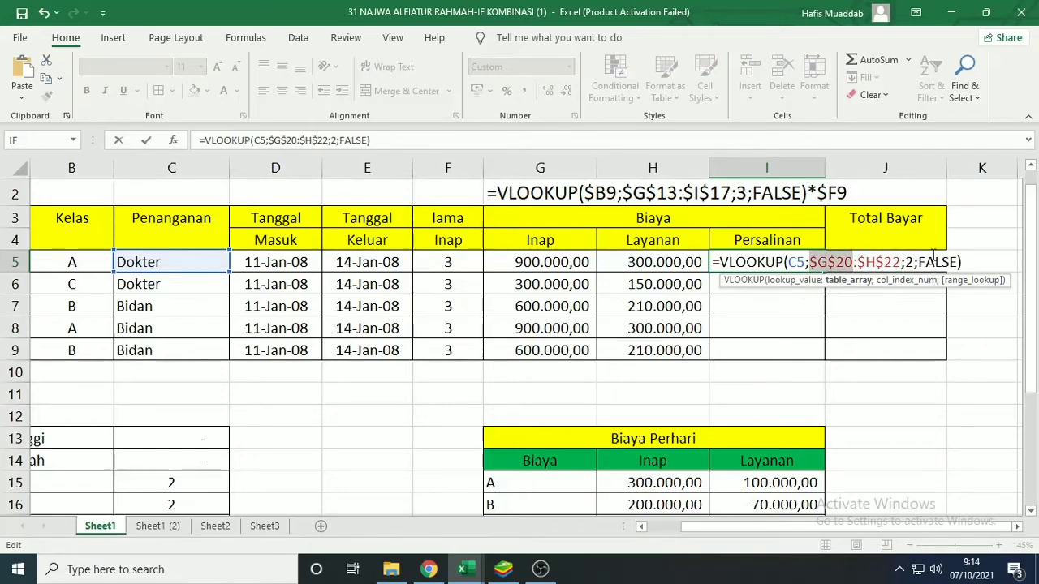
key(ctrl+Return)
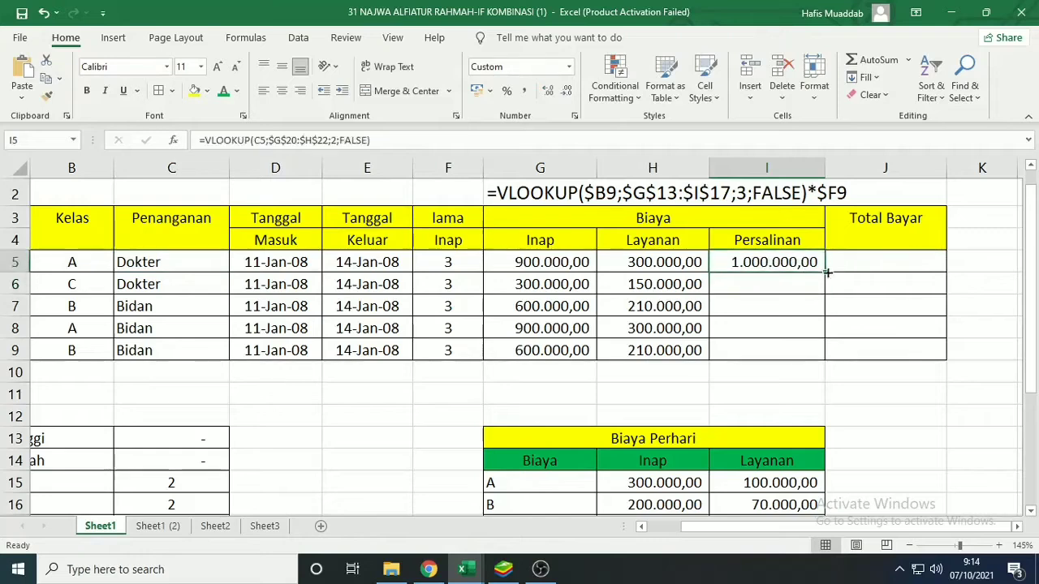
- Fill the Persalinan VLOOKUP formula from I5 down through I9
drag(827, 274, 813, 360)
click(899, 384)
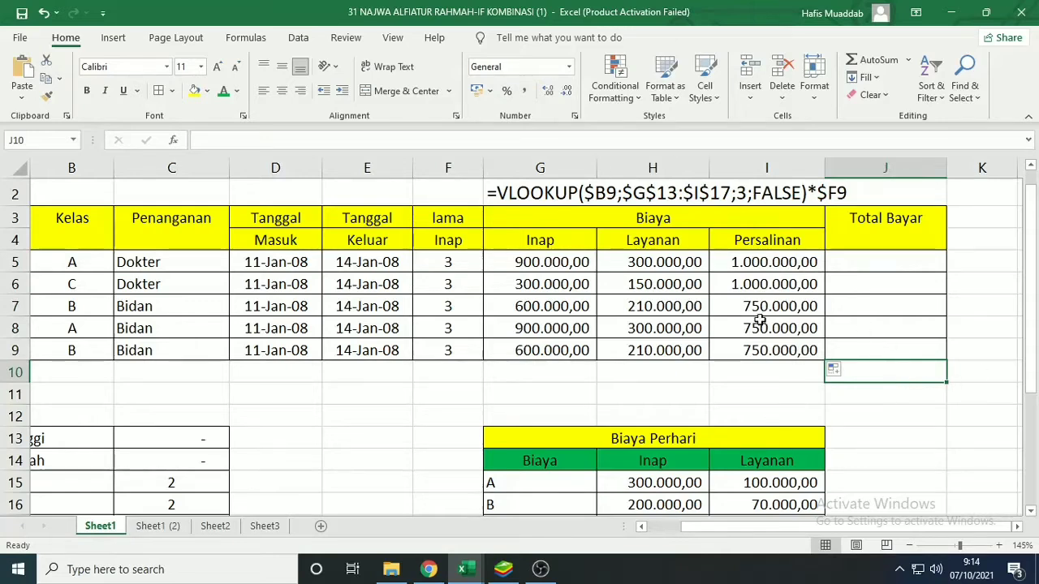
- Try AutoSum on G5:J9 to total each patient's costs under Total Bayar, and undo the totals
click(898, 257)
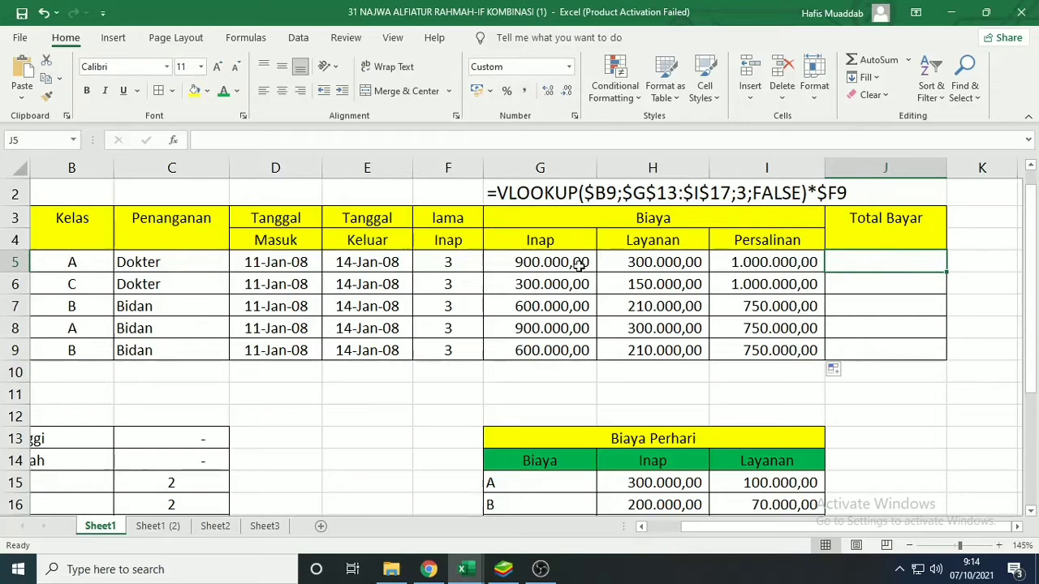
drag(577, 264, 879, 350)
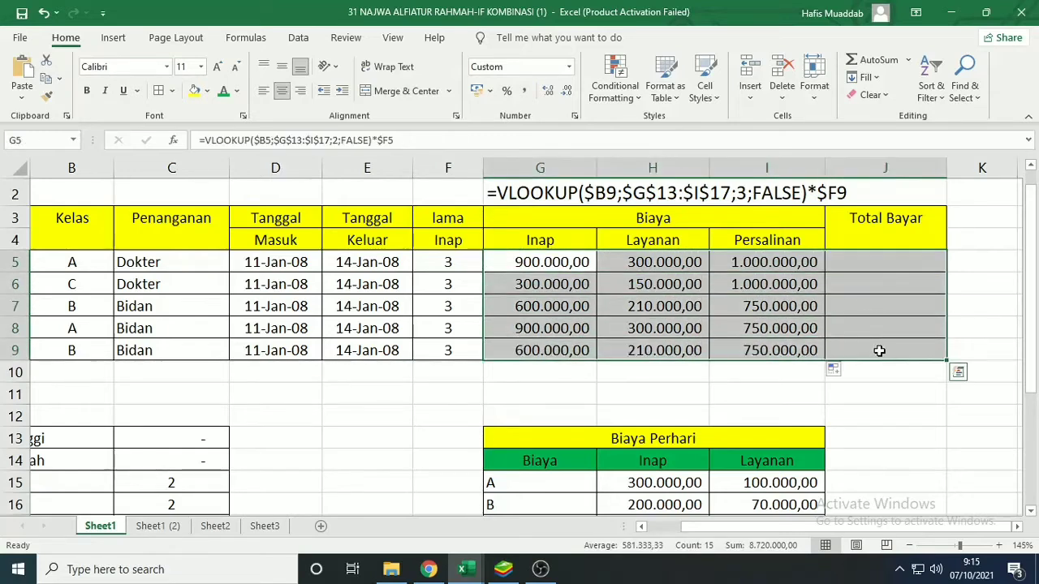
key(alt+F4)
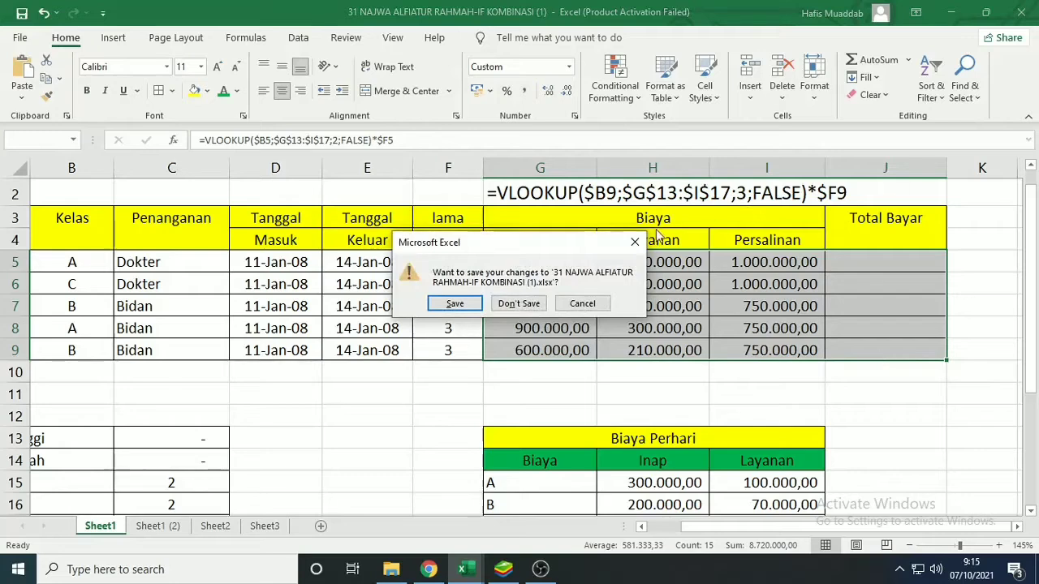
click(635, 242)
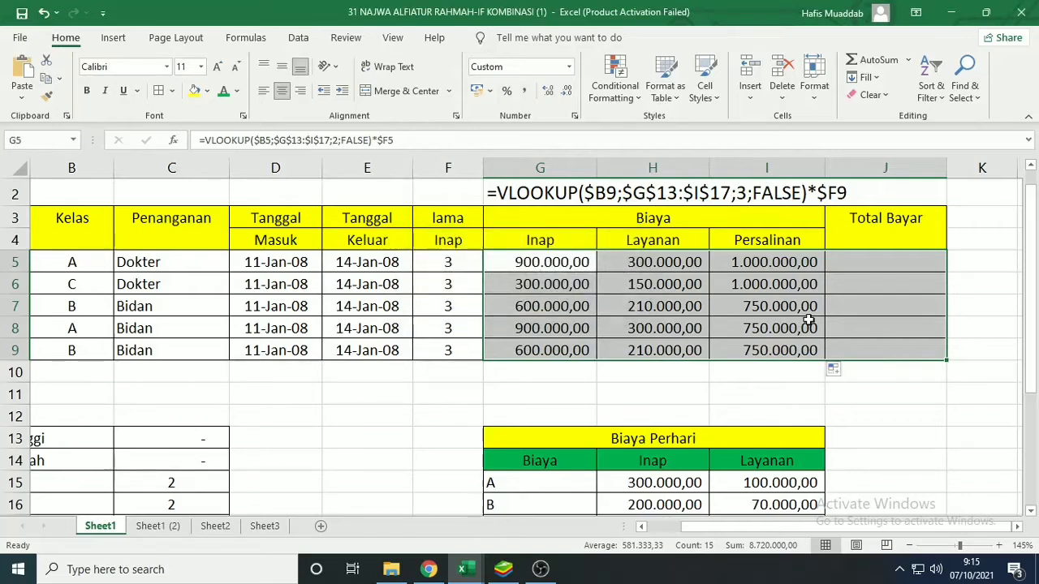
key(alt+equal)
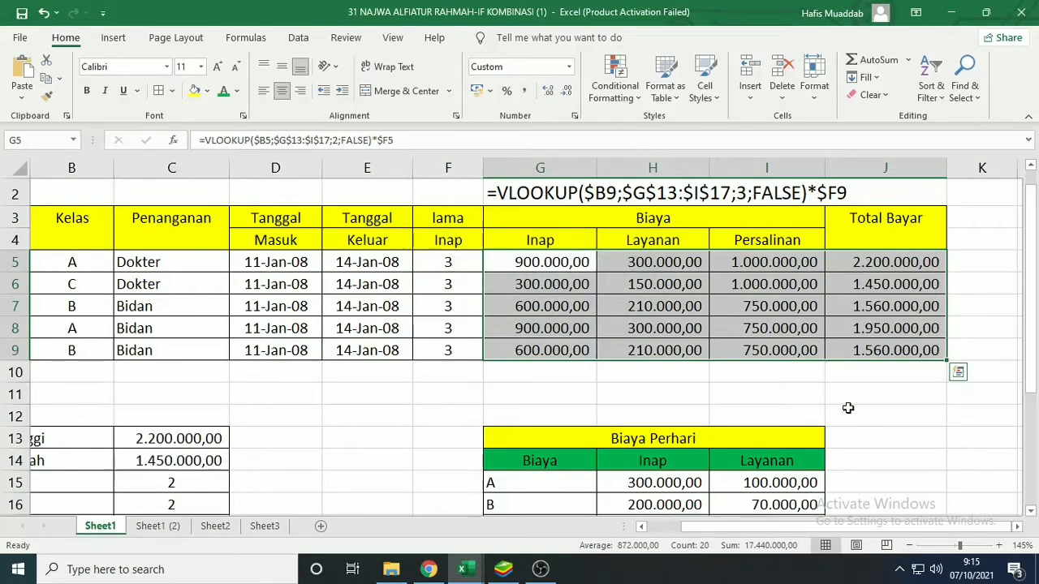
click(847, 408)
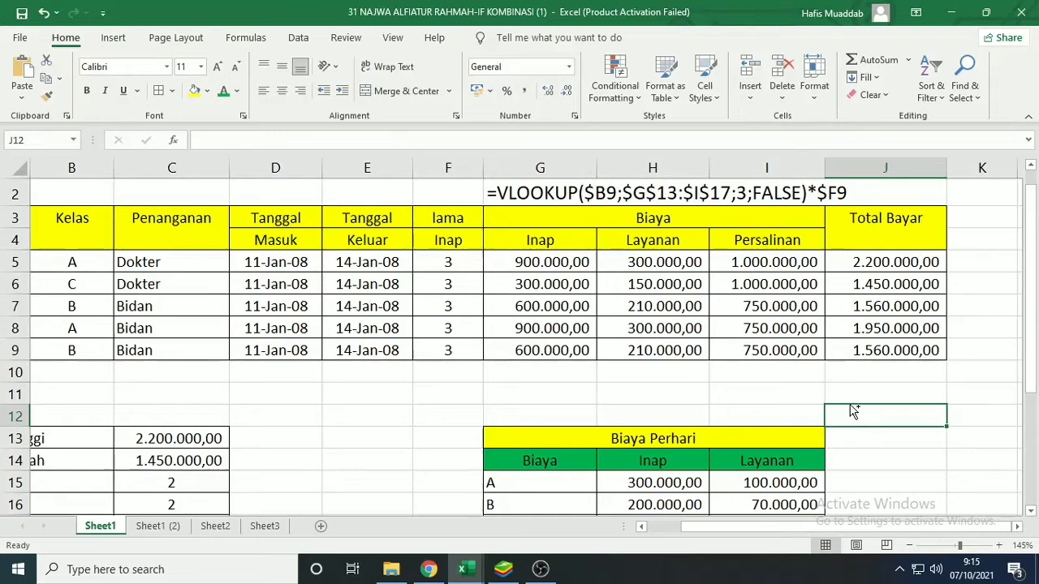
key(ctrl+z)
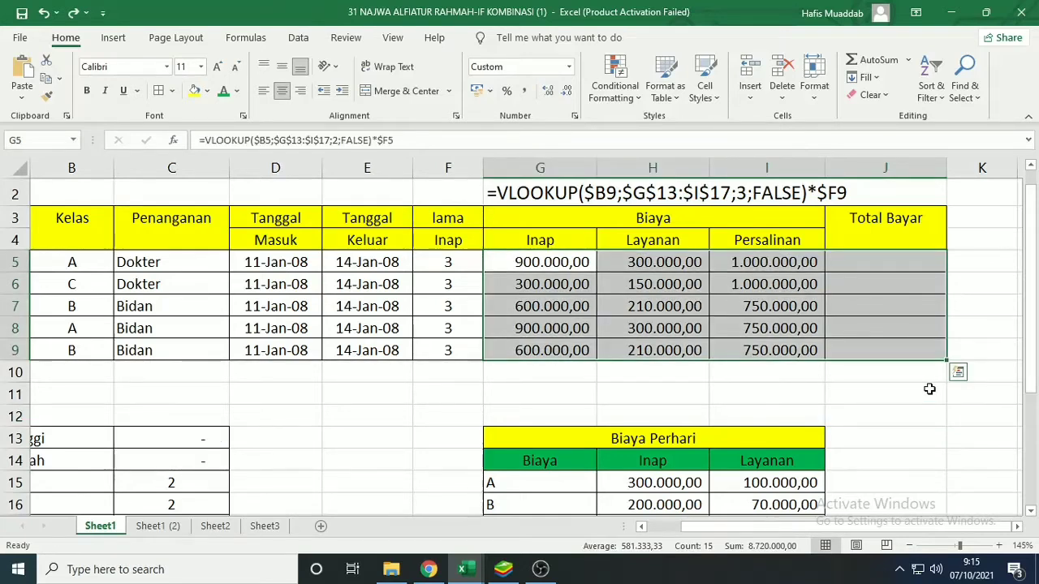
- Apply AutoSum to G5:J9 again and clear the resulting Total Bayar values in J5:J9
right_click(920, 260)
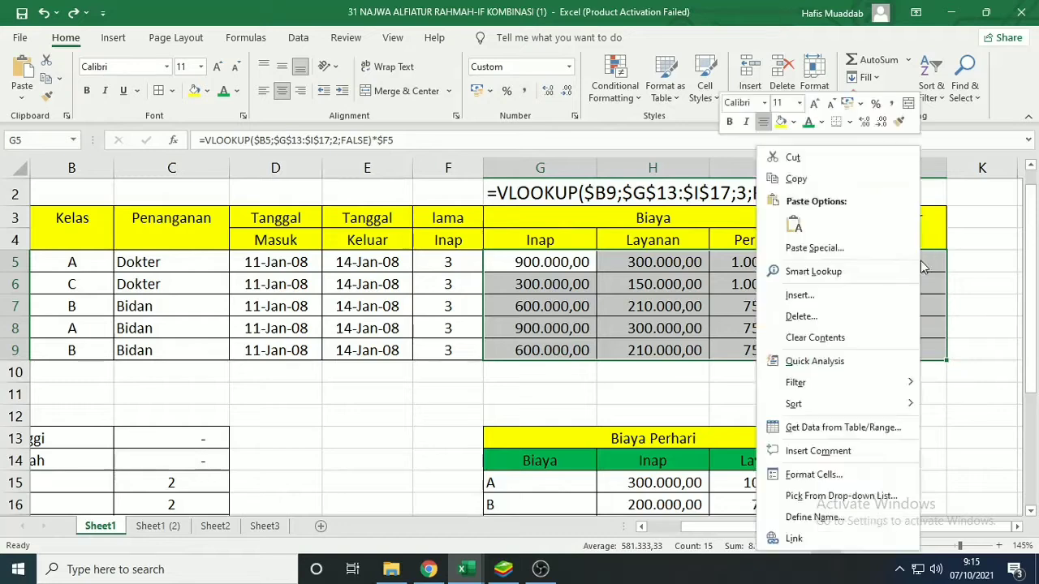
key(Escape)
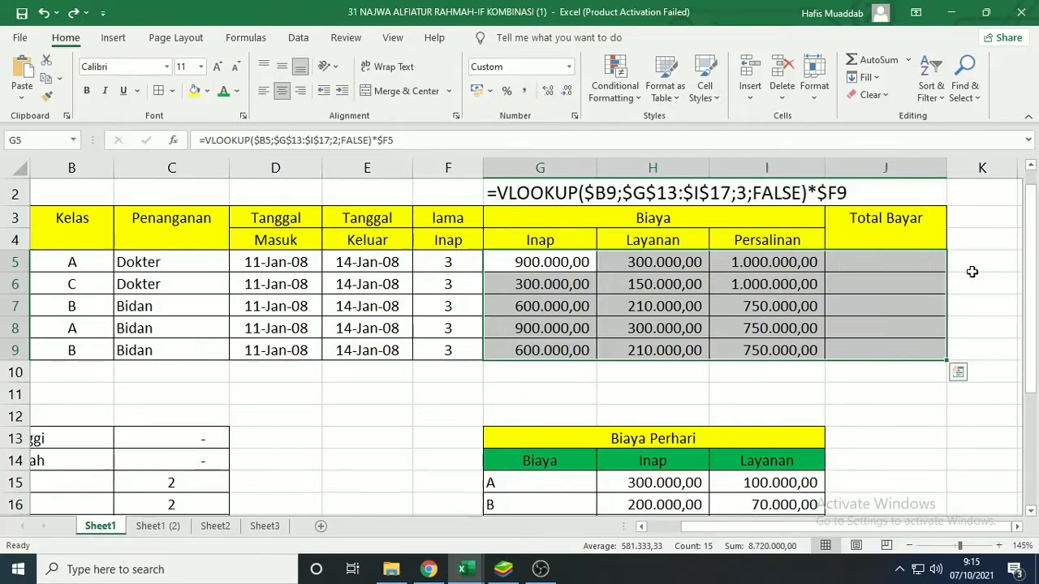
key(alt+equal)
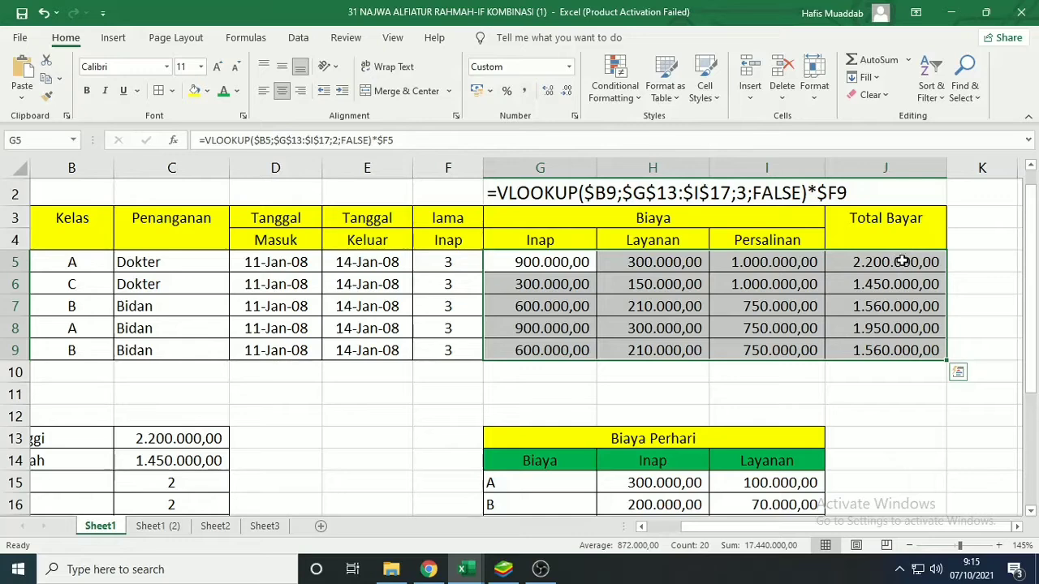
drag(903, 262, 901, 351)
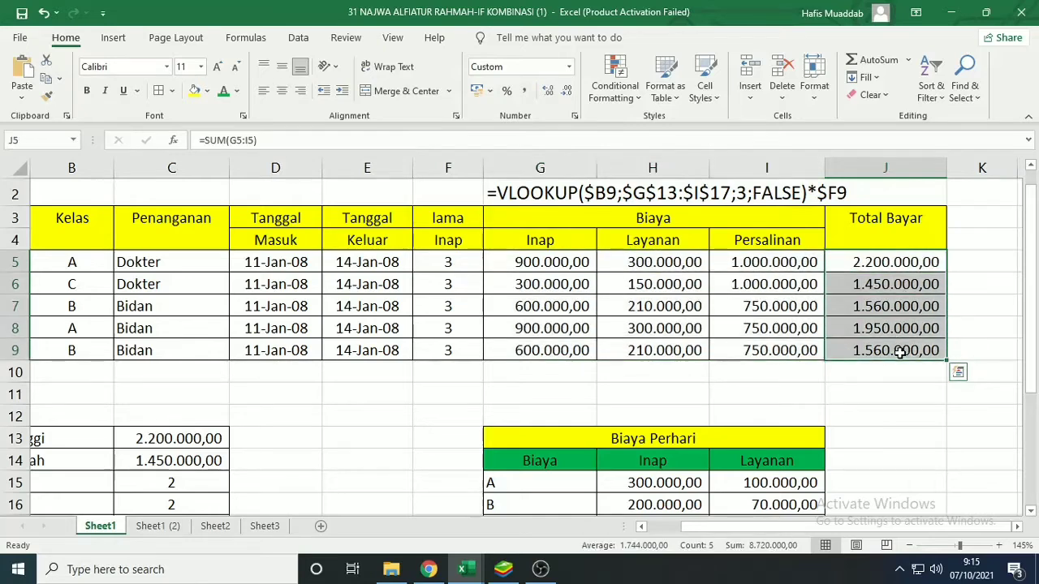
key(Delete)
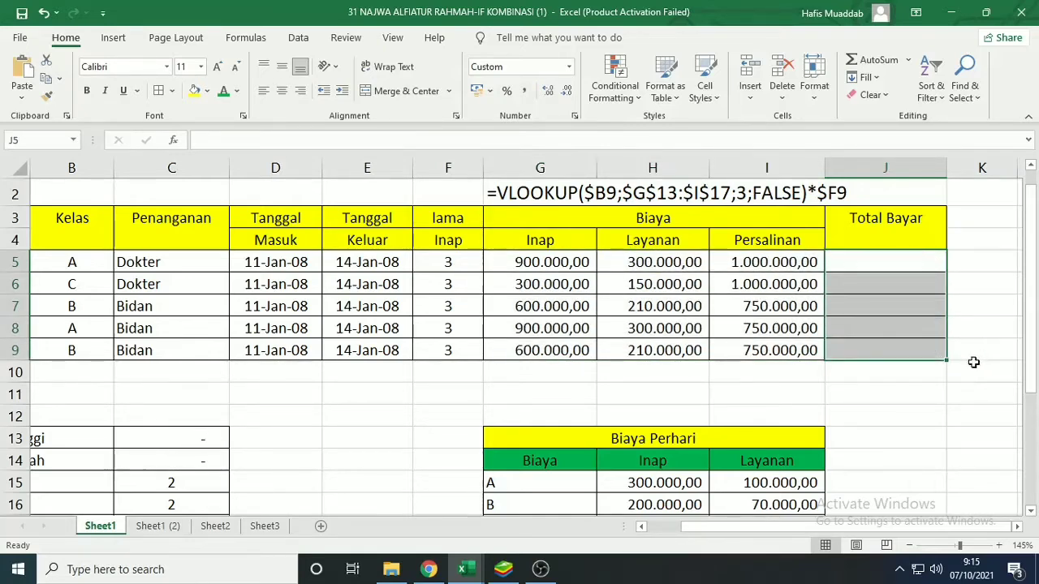
- Merge and center E10:F10 below the table and enter the label JUMLAH
click(974, 367)
drag(388, 371, 457, 371)
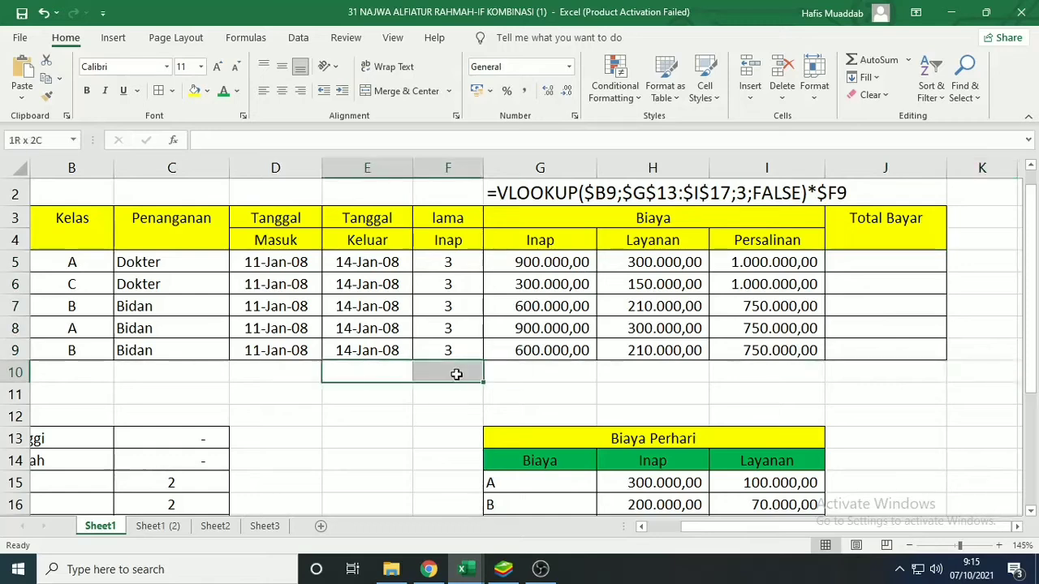
click(367, 91)
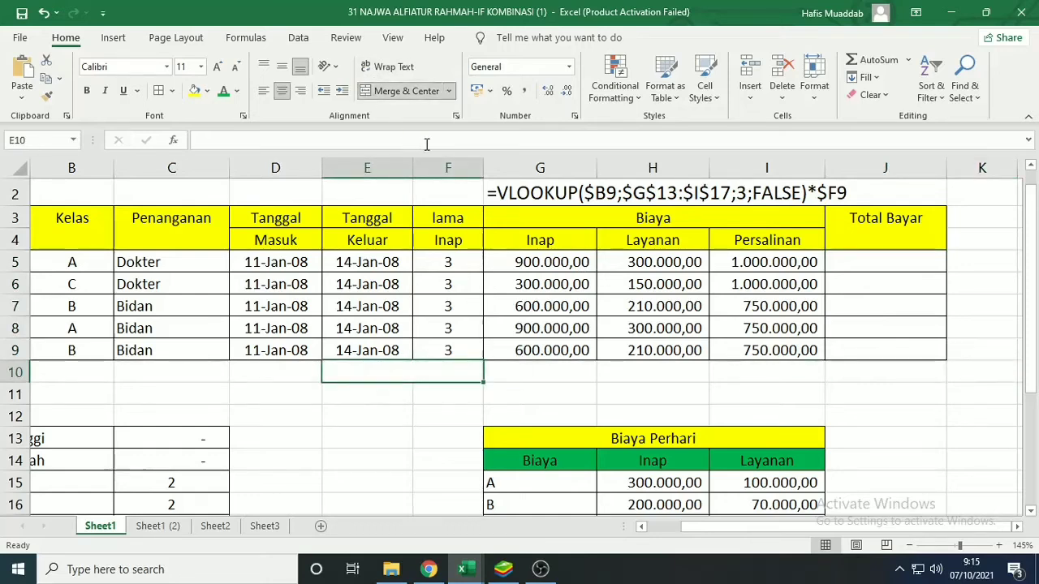
text(JUMLAH)
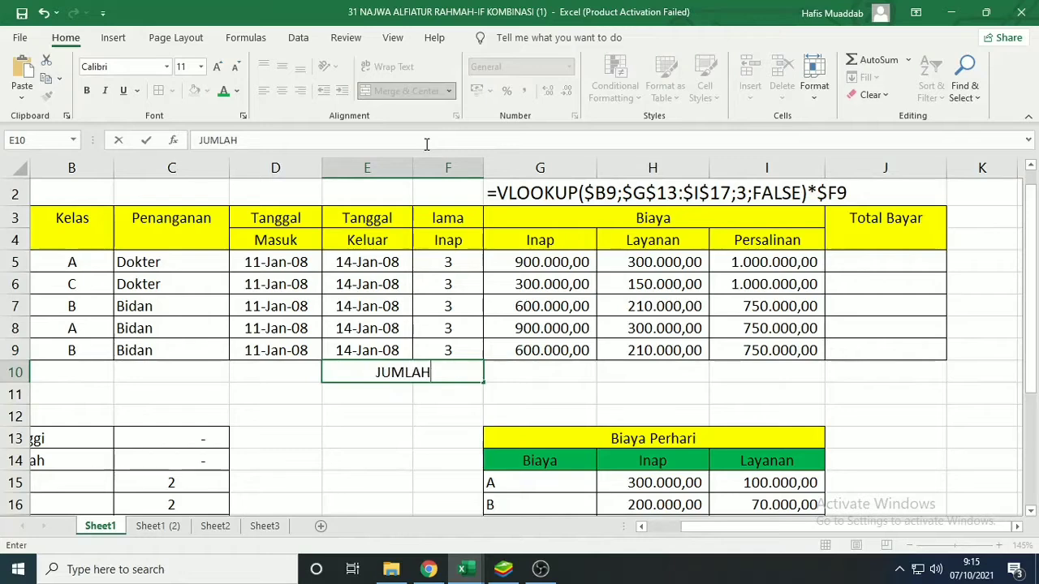
key(Return)
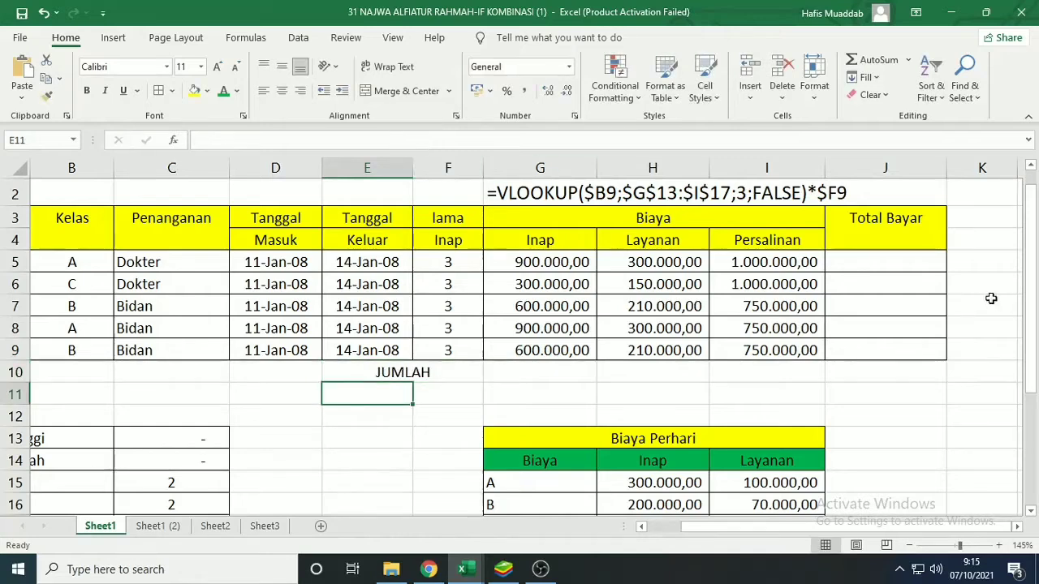
- Total the costs across rows and columns of G5:J10 with AutoSum, filling Total Bayar and the JUMLAH row
drag(548, 262, 849, 373)
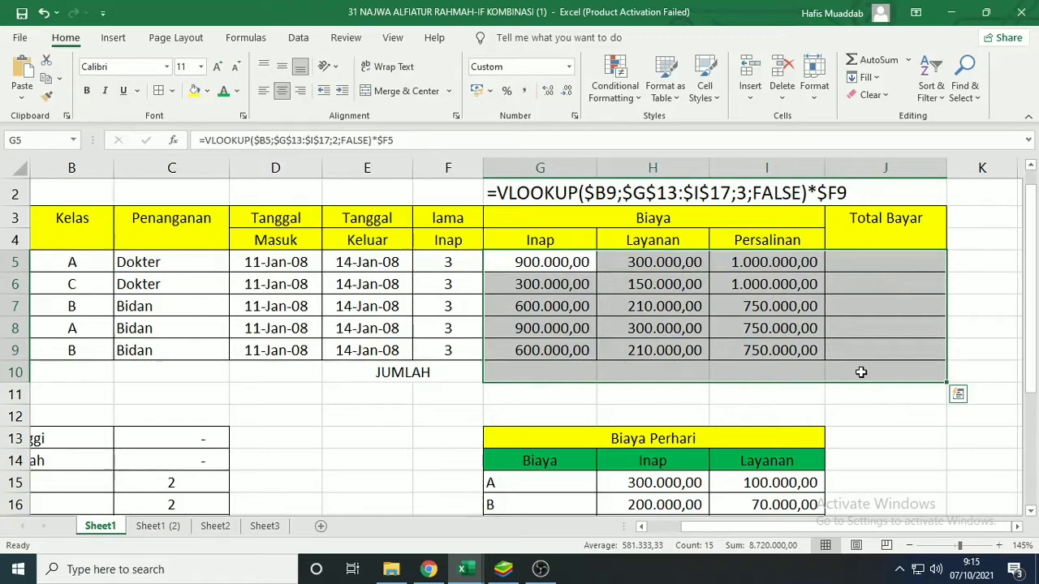
key(alt)
key(alt+=)
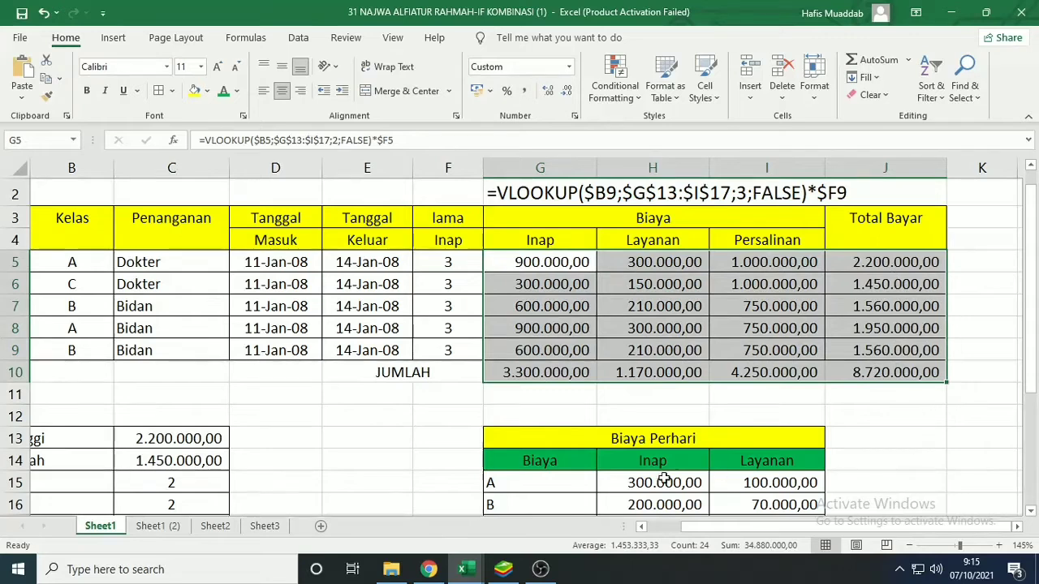
click(877, 375)
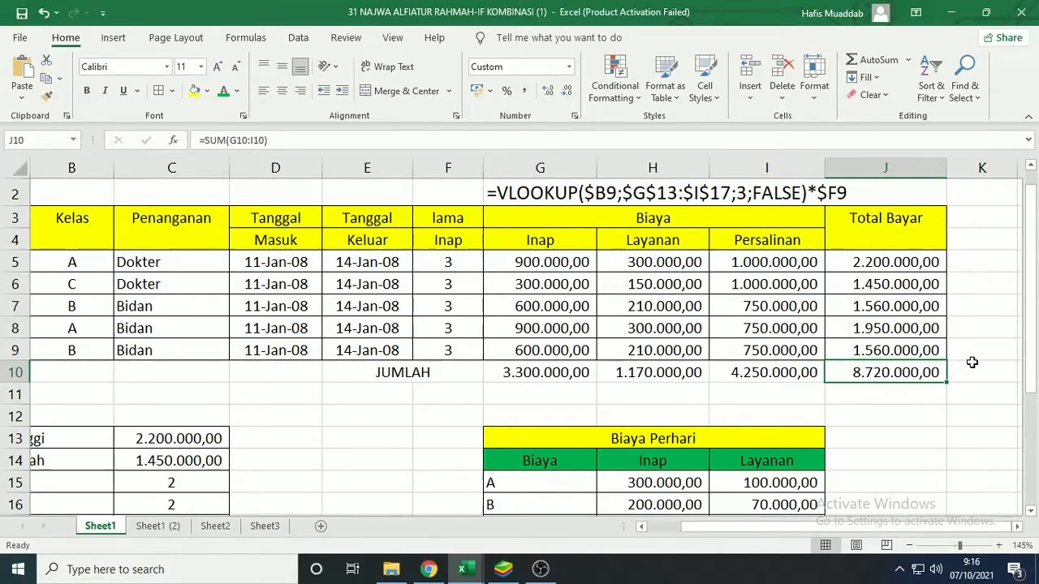
- Enter the text note =ALT+ in G11, below the Inap total
click(558, 396)
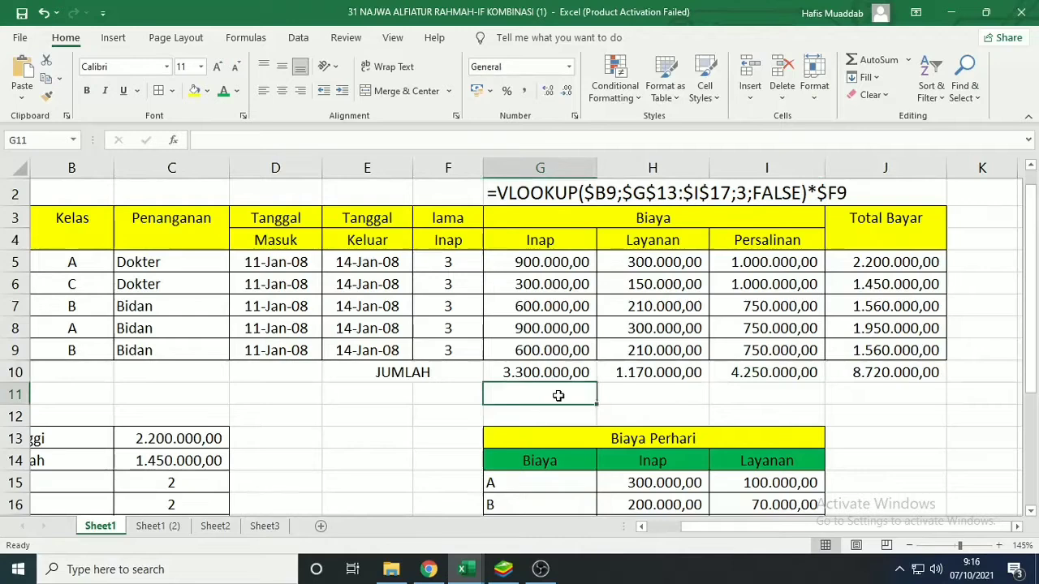
text('=aLT)
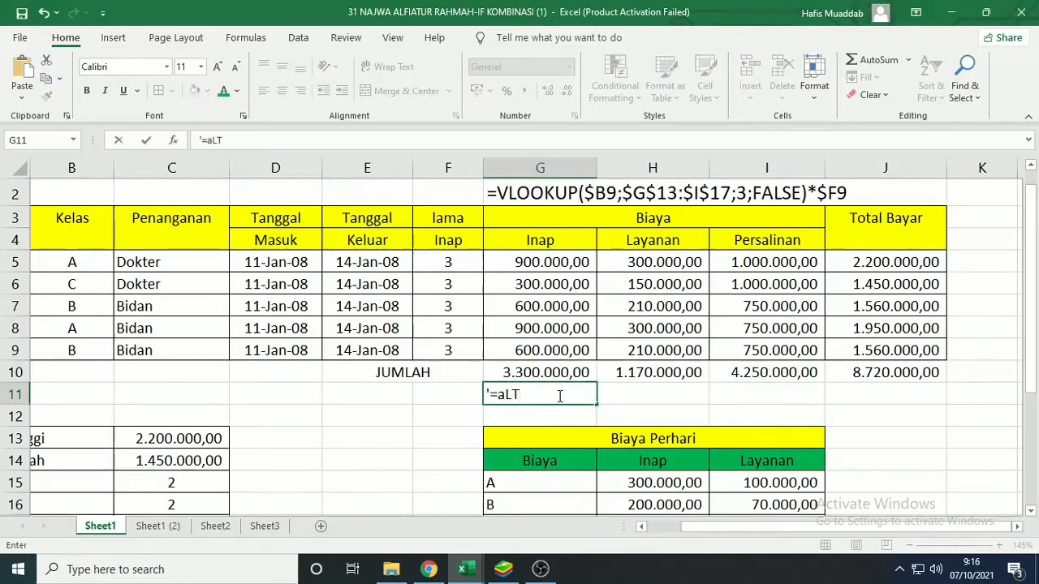
key(BackSpace)
key(BackSpace)
text(ALT)
key(Return)
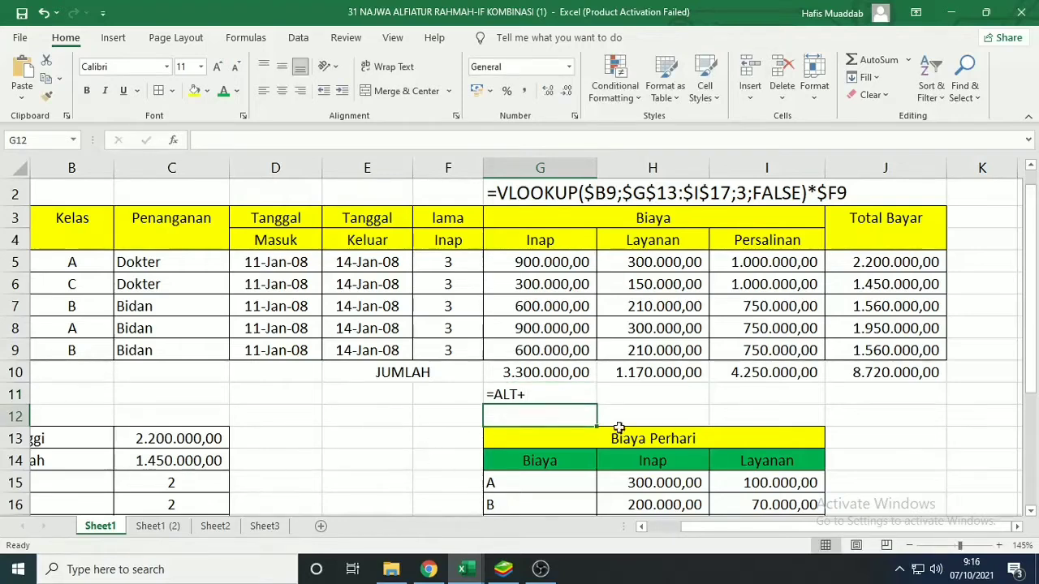
- Enter the text note SUM in H11, beside the =ALT+ note
click(619, 393)
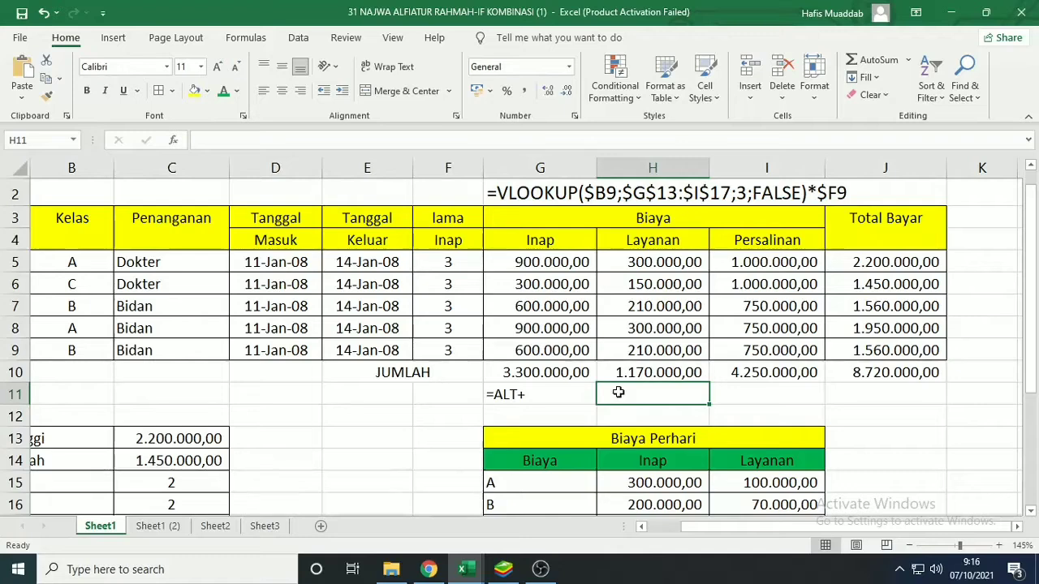
text('SUM)
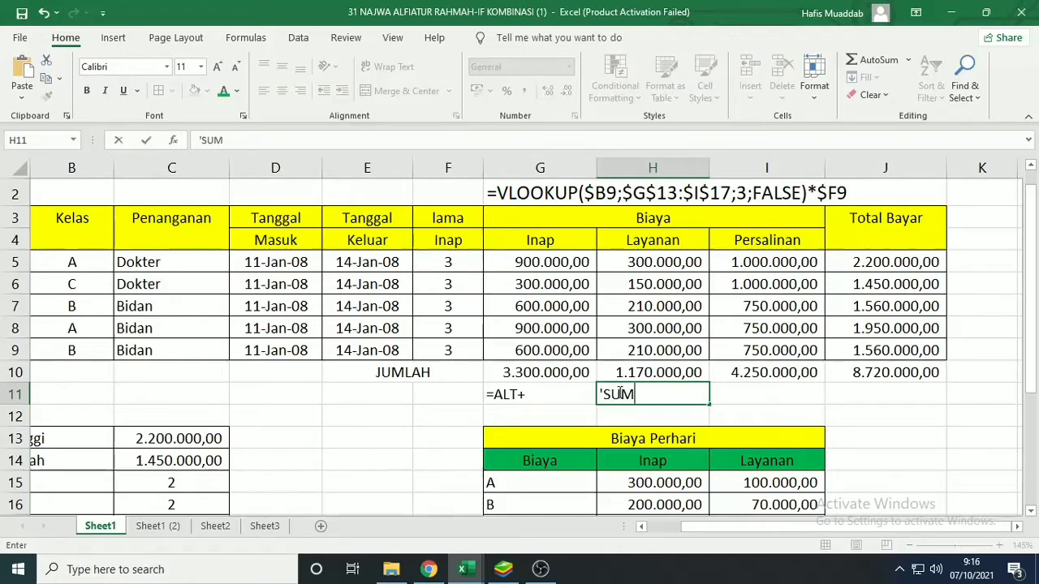
key(Return)
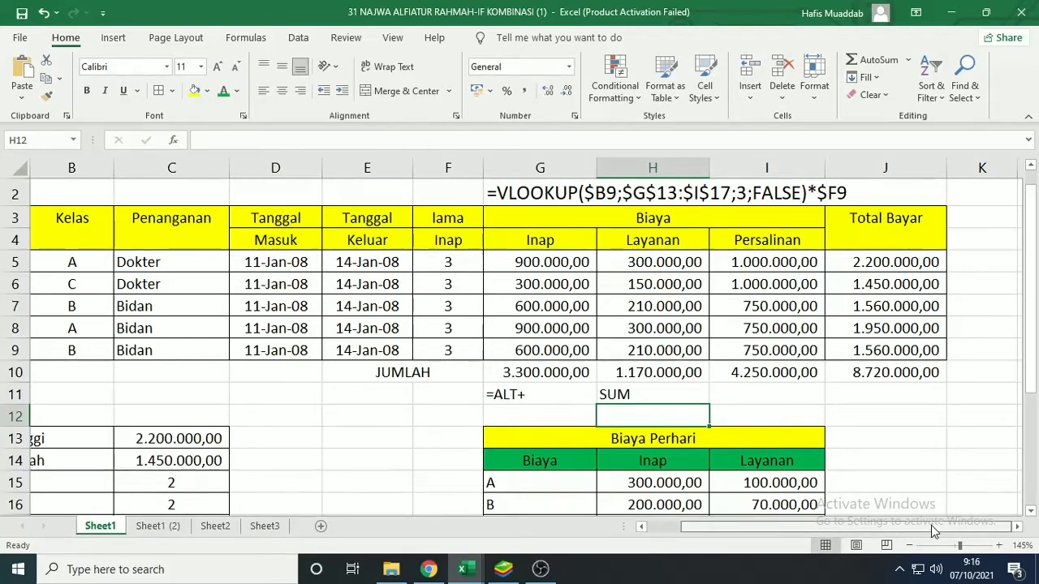
- Make the range in the Total bayar tertinggi formula in C13 absolute, giving =MAX($J$5:$J$9)
drag(931, 525, 898, 525)
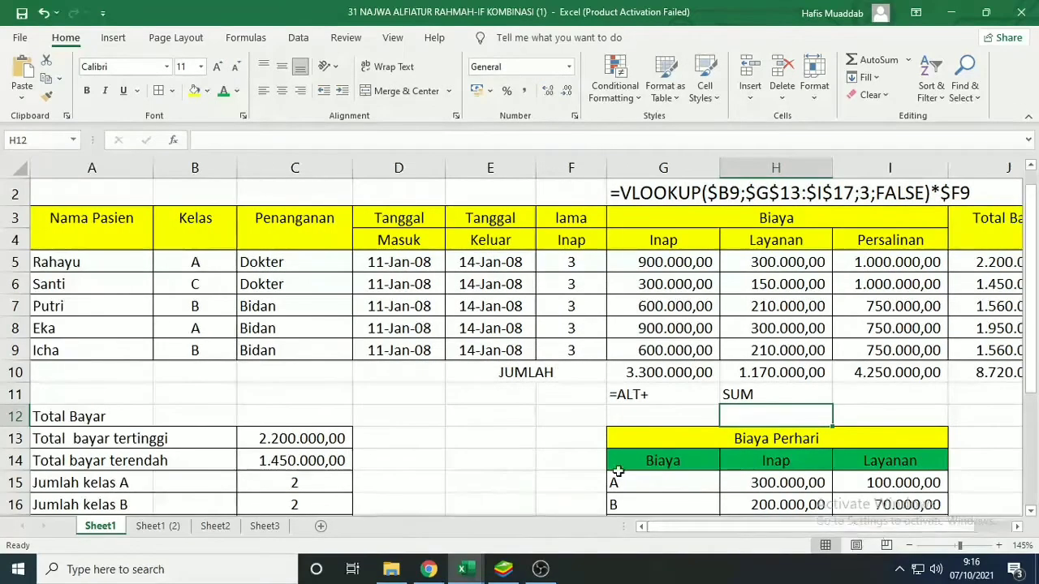
scroll(290, 438, down, 1)
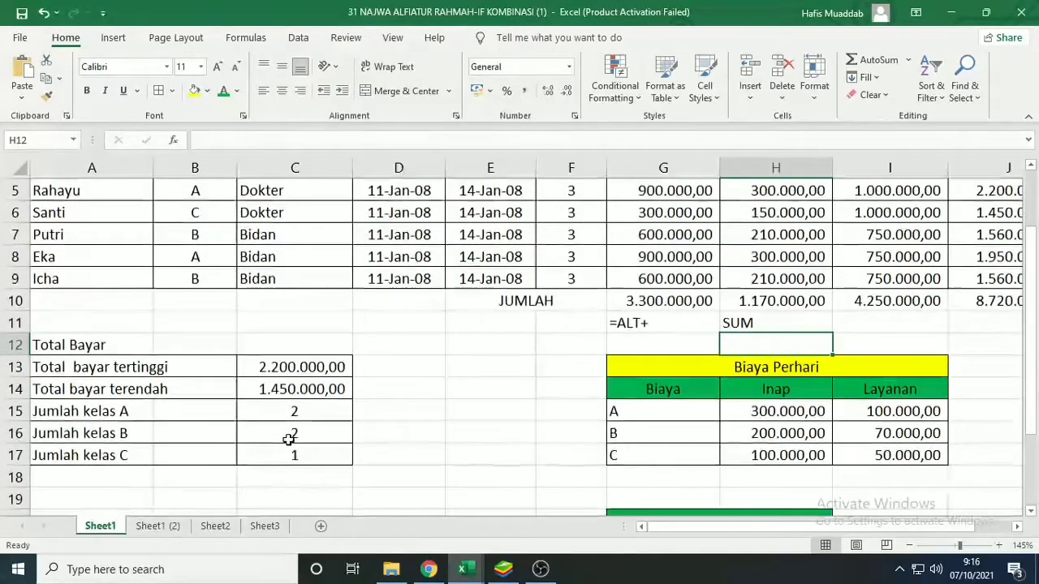
click(264, 368)
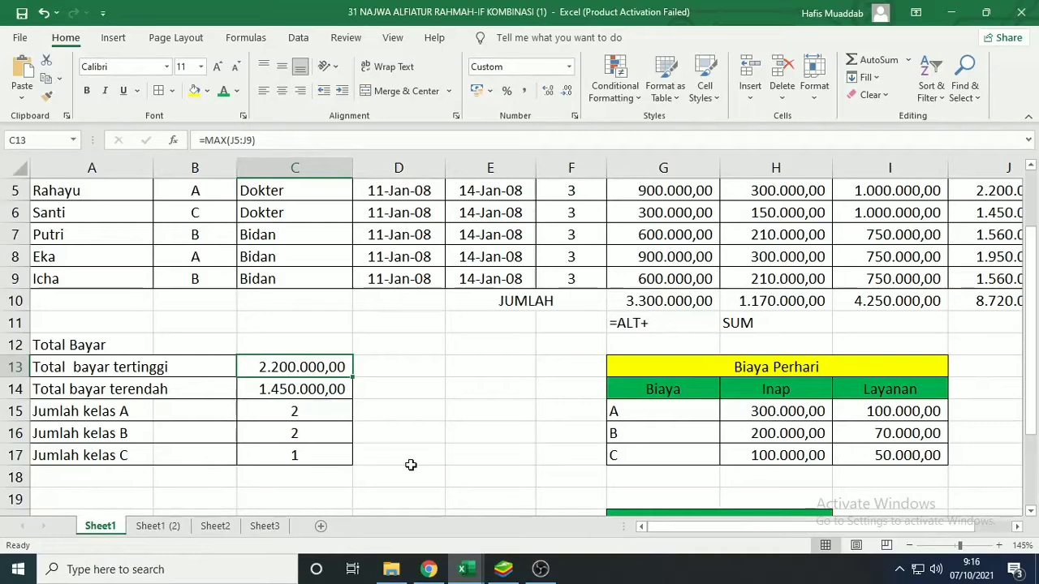
click(234, 139)
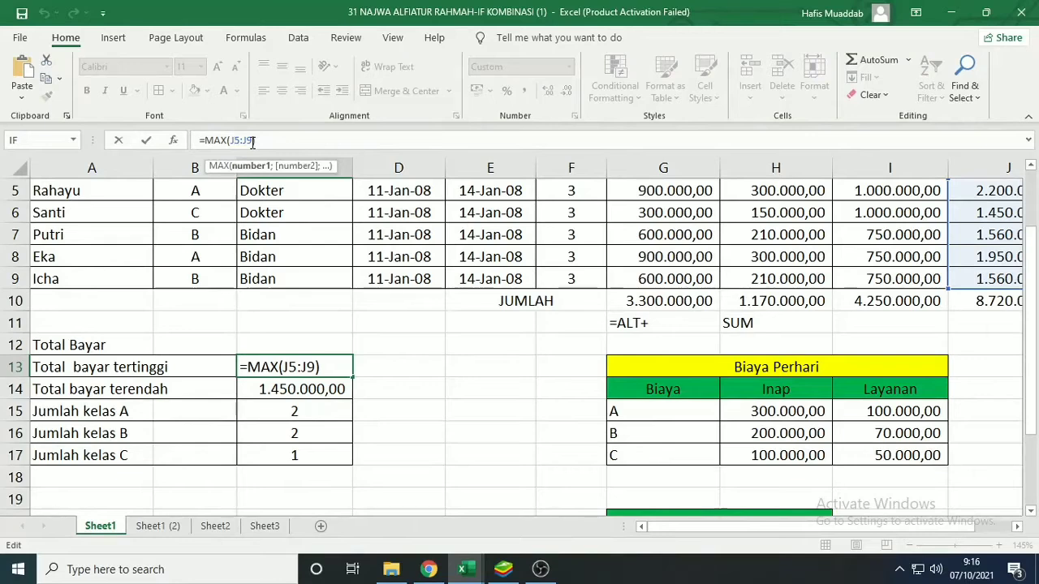
click(261, 367)
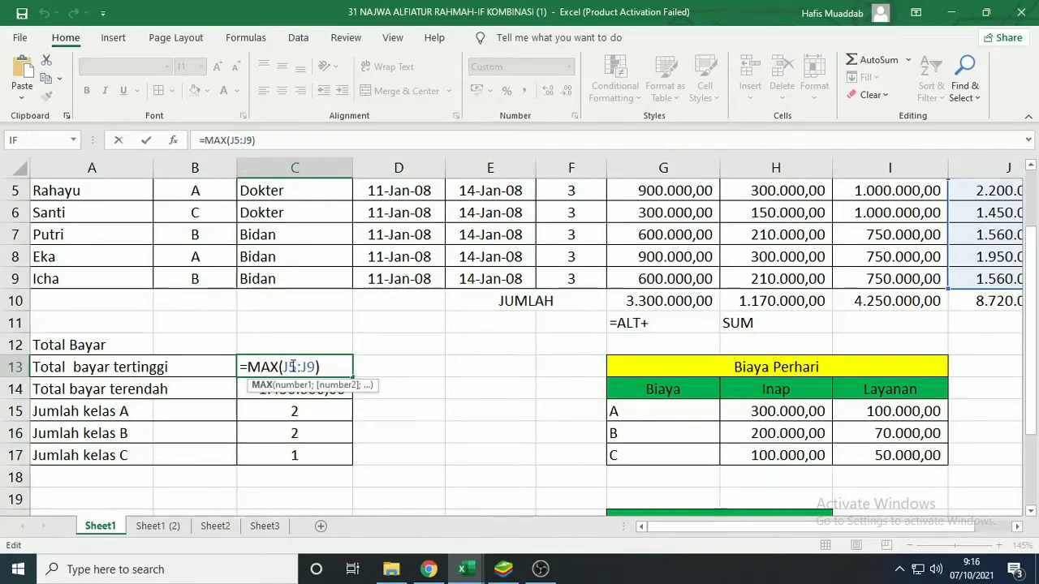
click(289, 367)
key(F4)
click(323, 367)
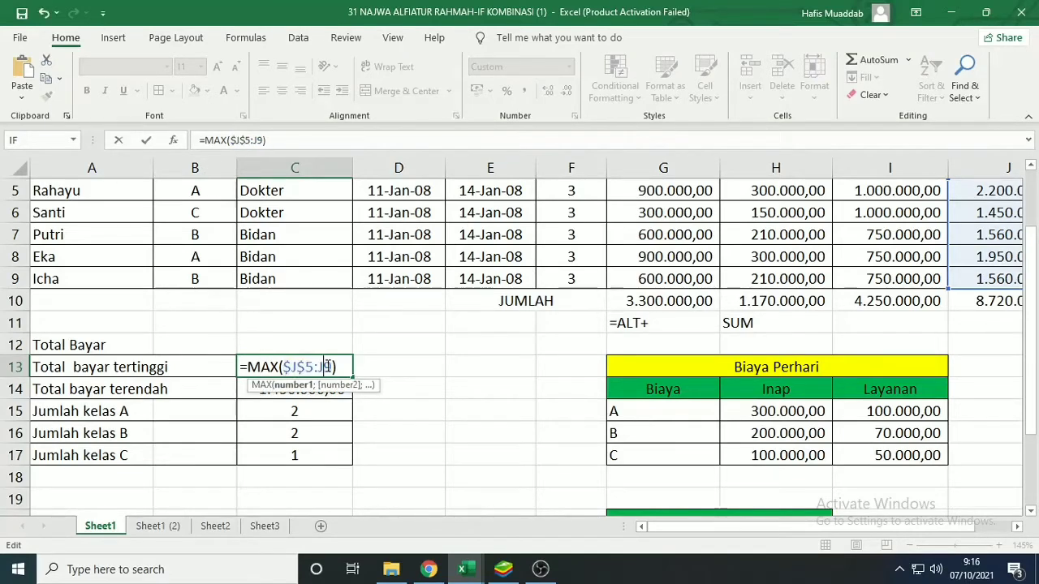
key(F4)
key(Return)
- Finish C13 as =MAX($J$5:$J$9) and turn a filled-down copy of it in C14 into =MIN($J$5:$J$9)
click(336, 367)
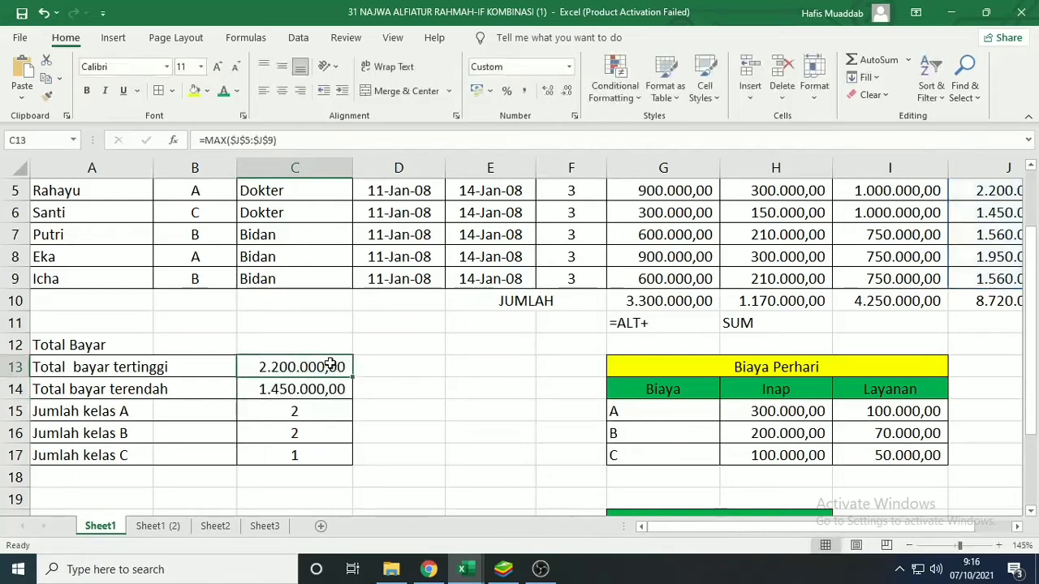
drag(356, 402, 349, 398)
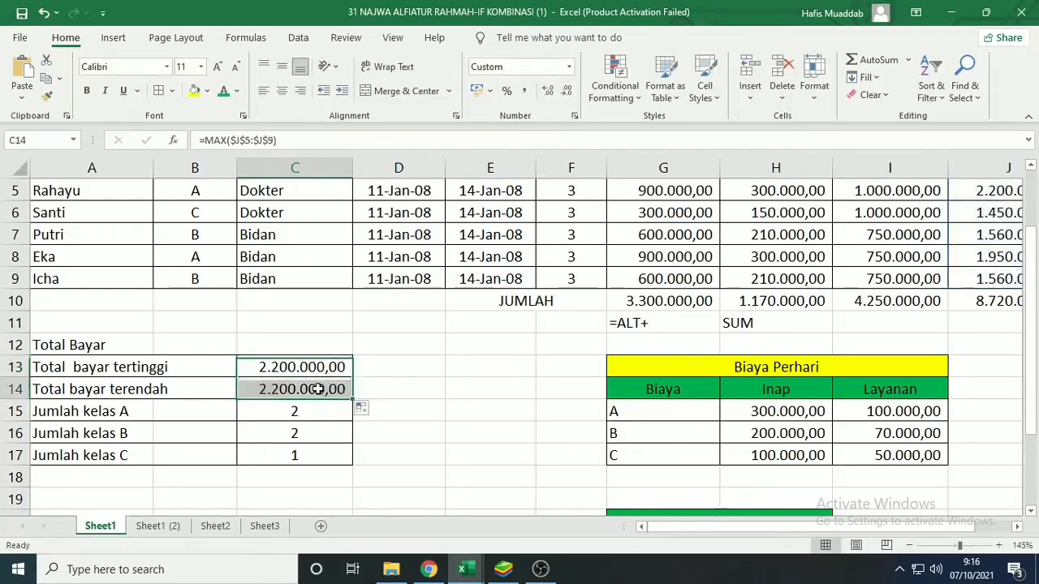
double_click(319, 389)
click(272, 389)
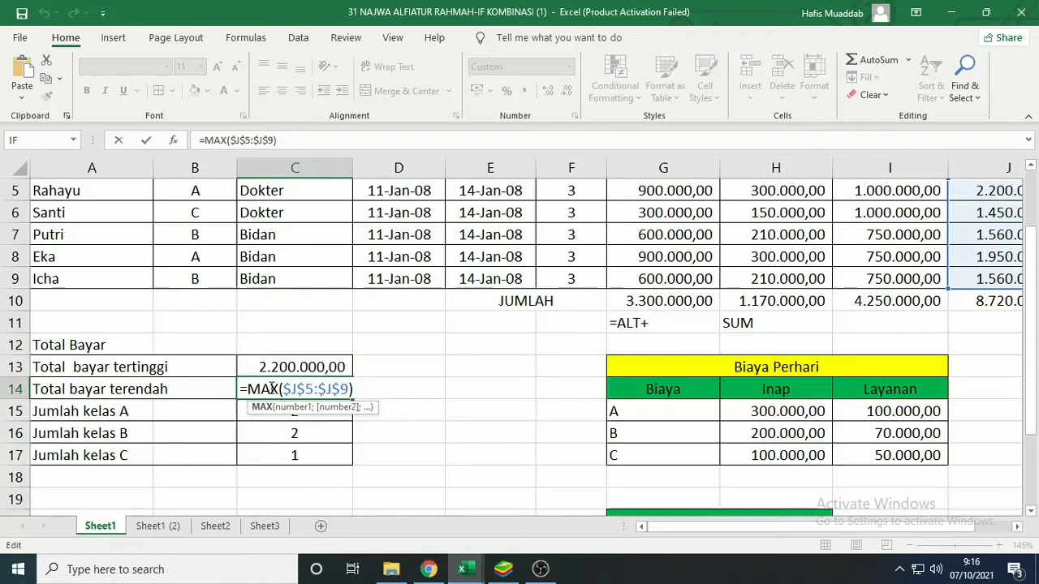
key(BackSpace)
key(BackSpace)
text(IN)
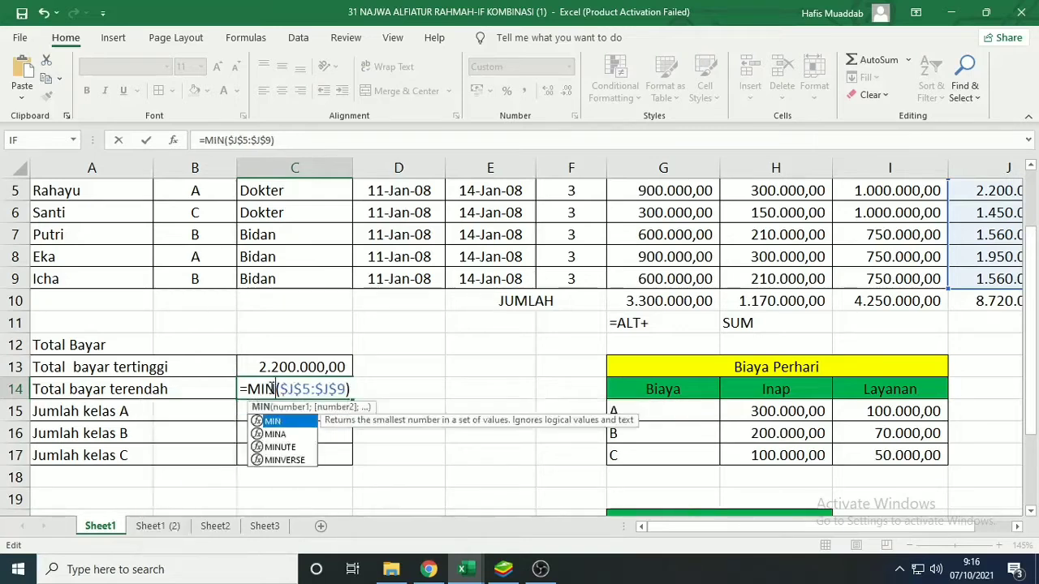
key(Return)
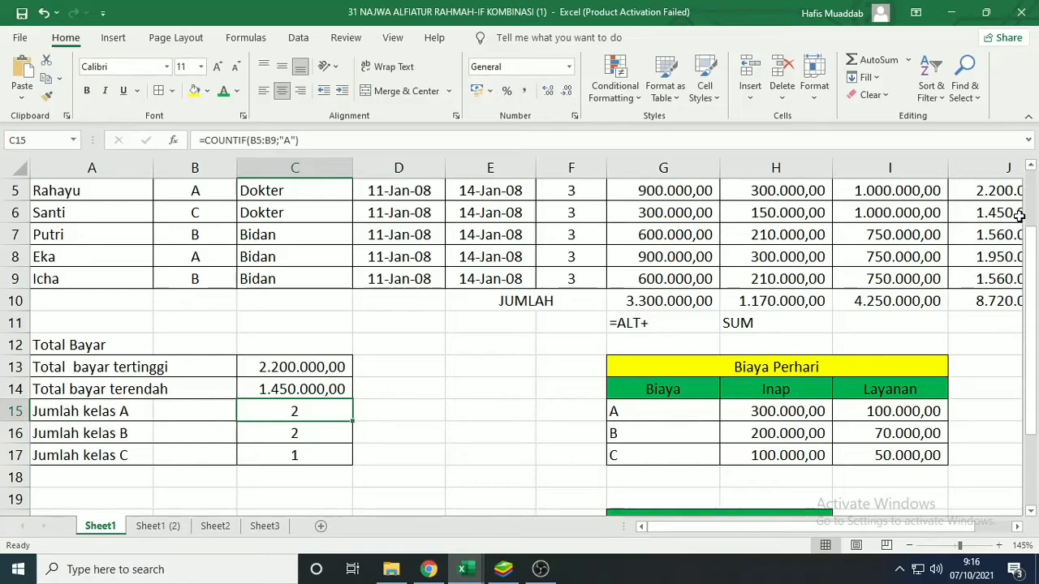
click(278, 365)
mouse_move(812, 526)
mouse_down()
mouse_move(861, 528)
mouse_move(830, 528)
mouse_up()
click(324, 406)
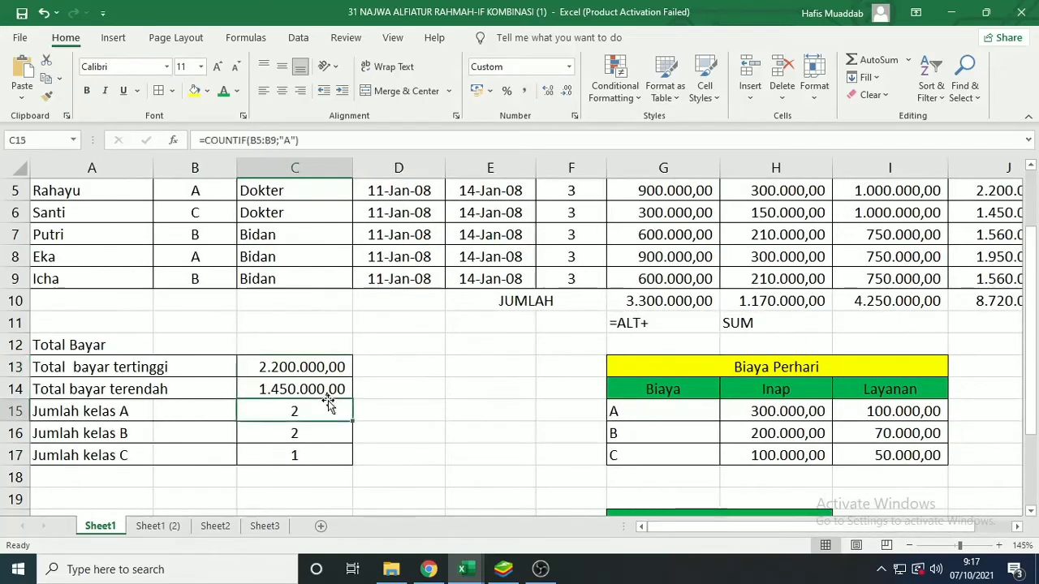
click(323, 369)
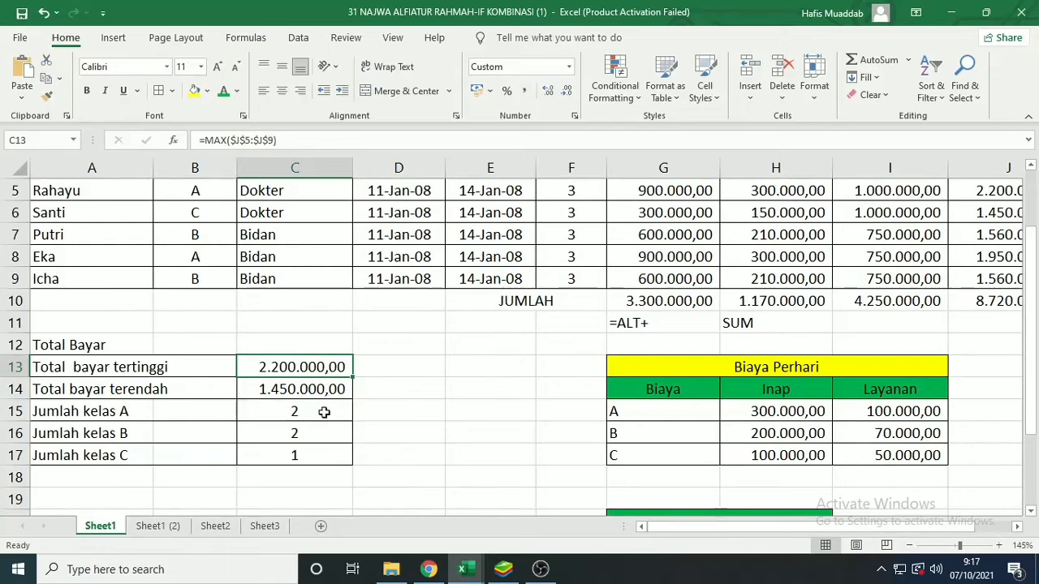
- Clear the formulas for Jumlah kelas A, B and C in C15:C17
drag(324, 412, 323, 453)
key(Delete)
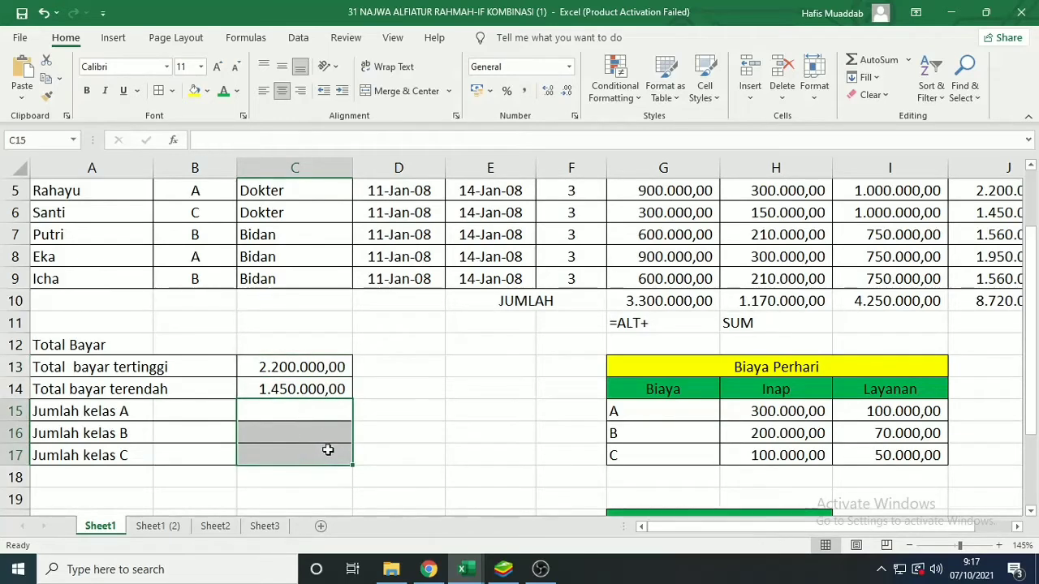
click(396, 430)
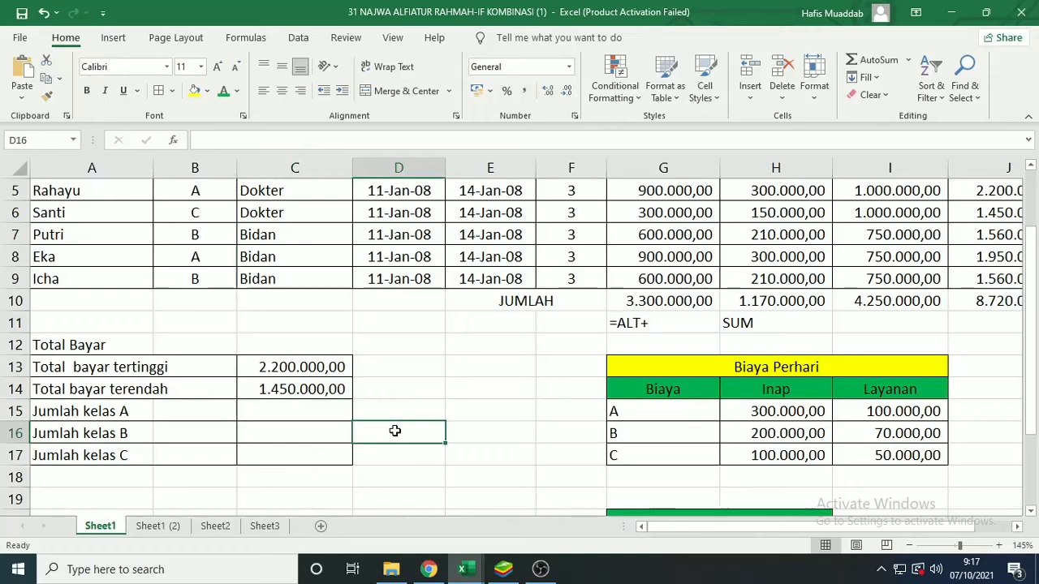
- Begin the Jumlah kelas A formula in C15 with =SUM
click(304, 405)
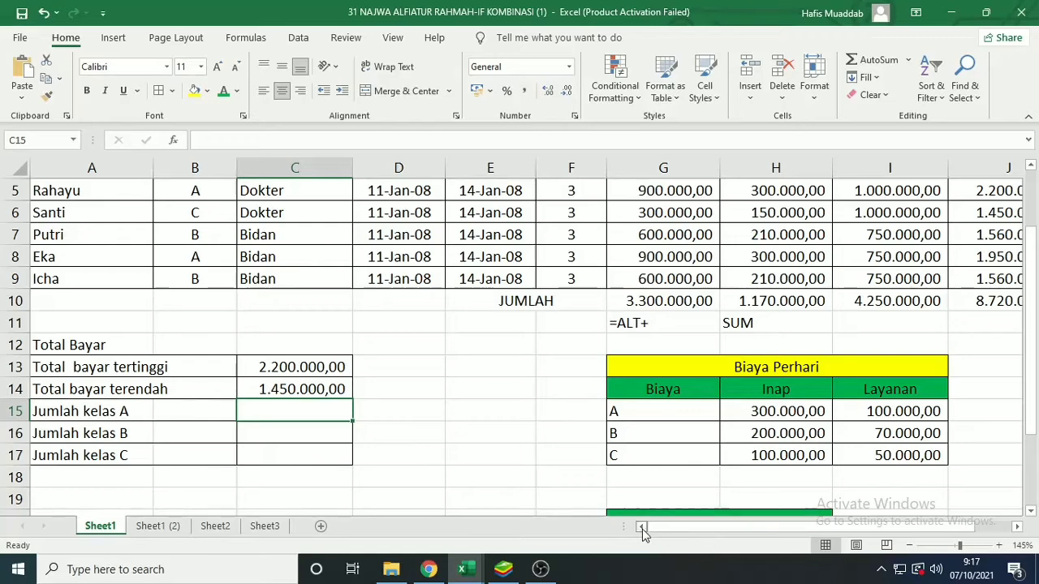
scroll(314, 425, up, 1)
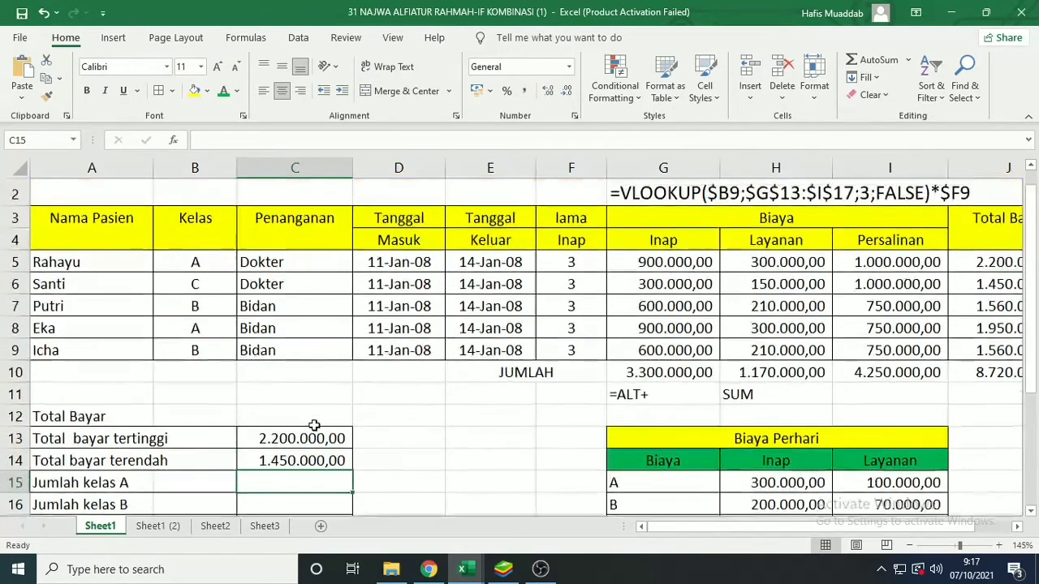
text(=S)
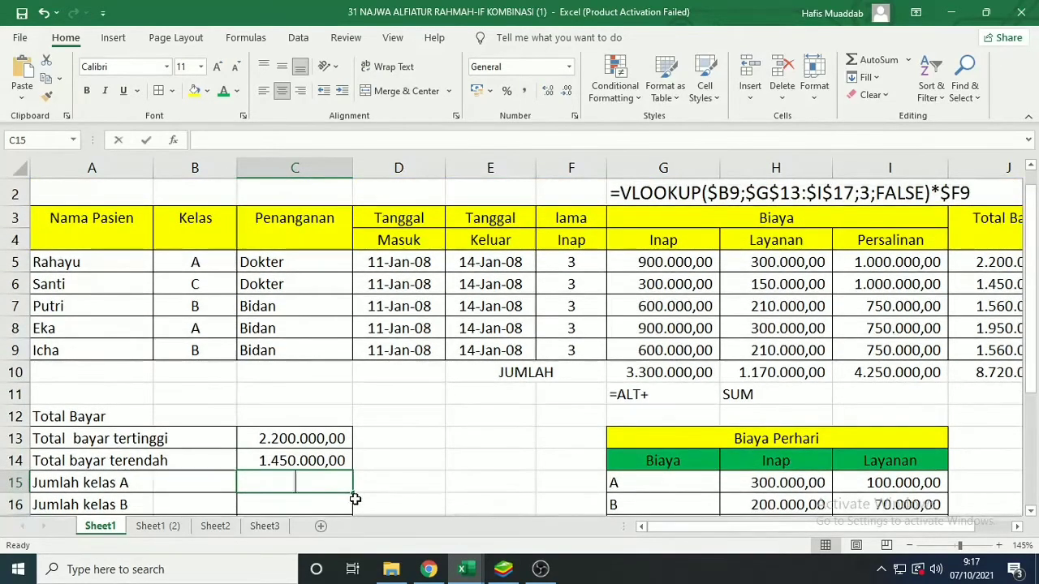
text(UM)
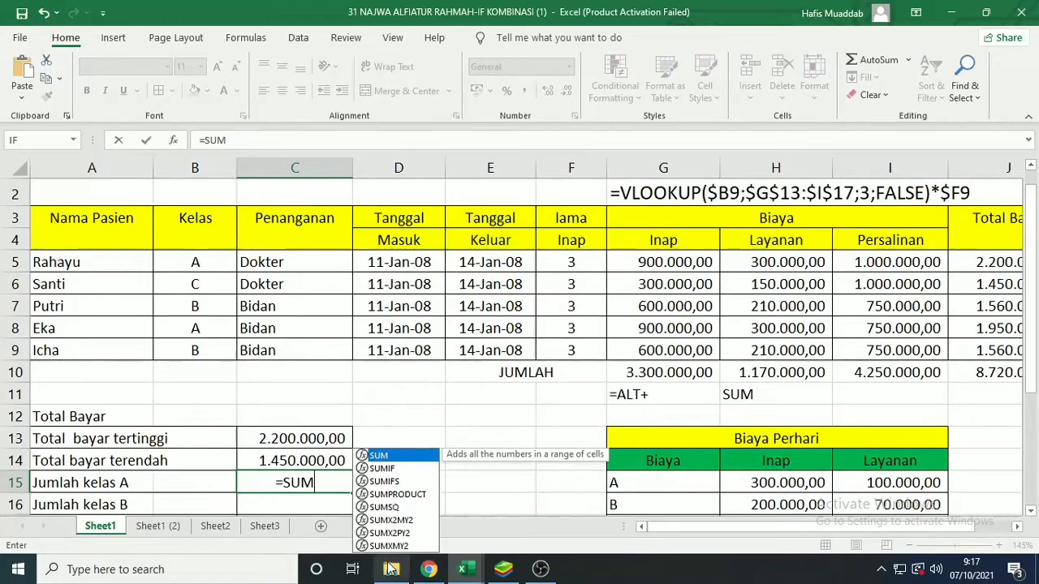
mouse_move(390, 569)
mouse_move(459, 457)
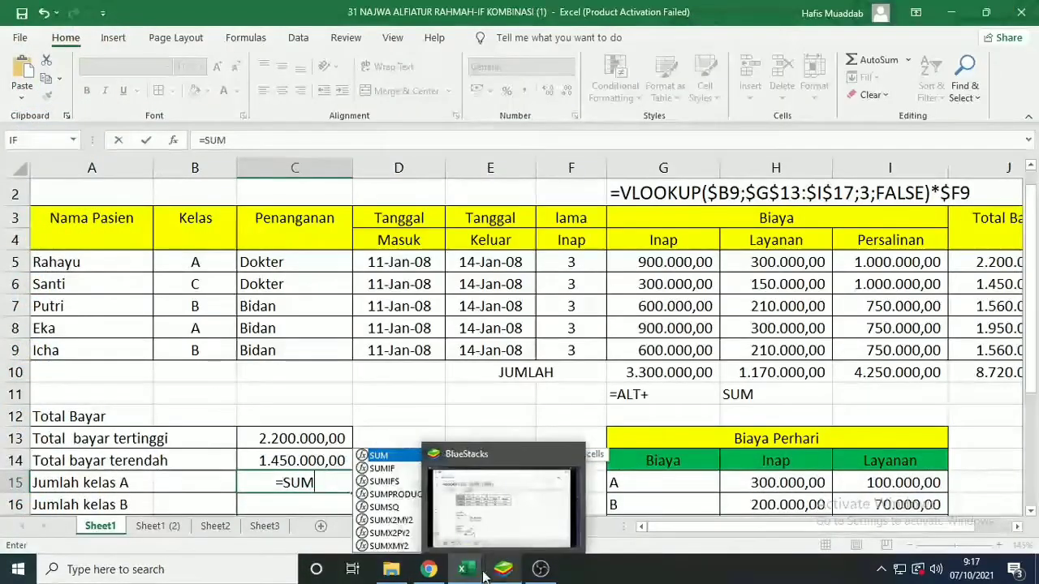
mouse_move(465, 568)
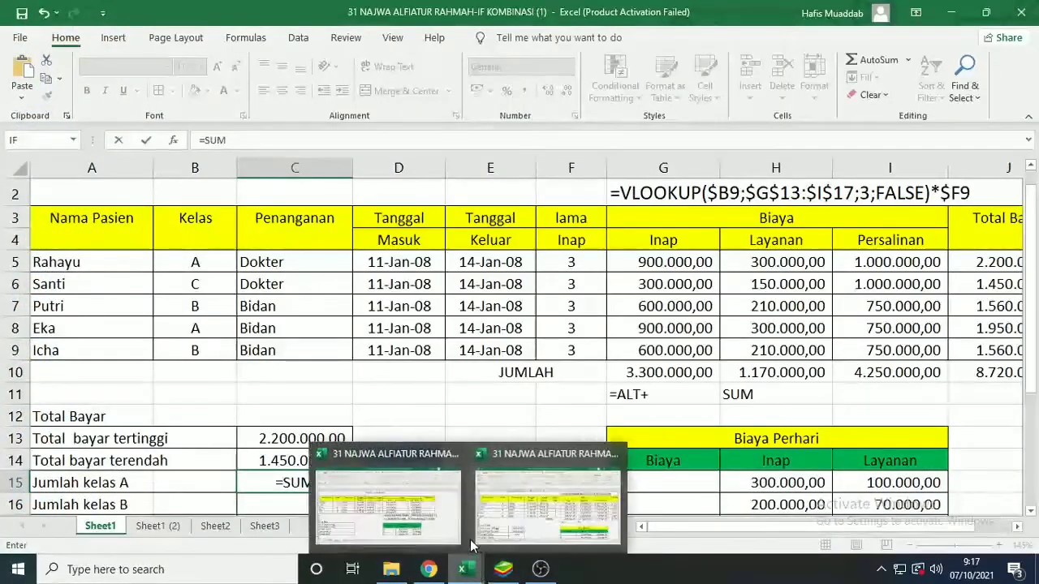
mouse_move(431, 539)
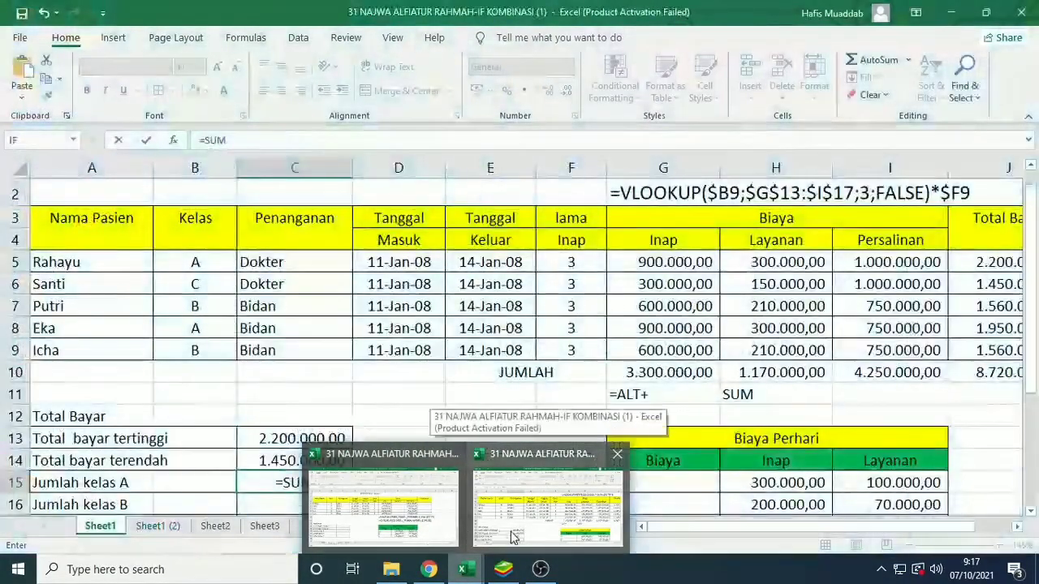
click(499, 537)
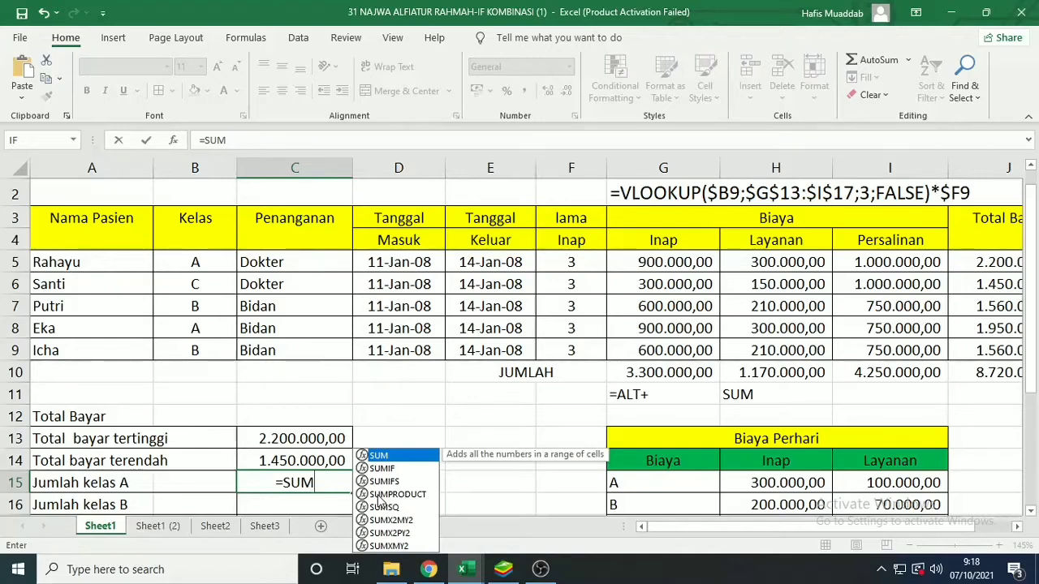
- Extend the C15 formula to SUMIF with the Kelas cells as absolute criteria range $B$5:$B$9
click(324, 479)
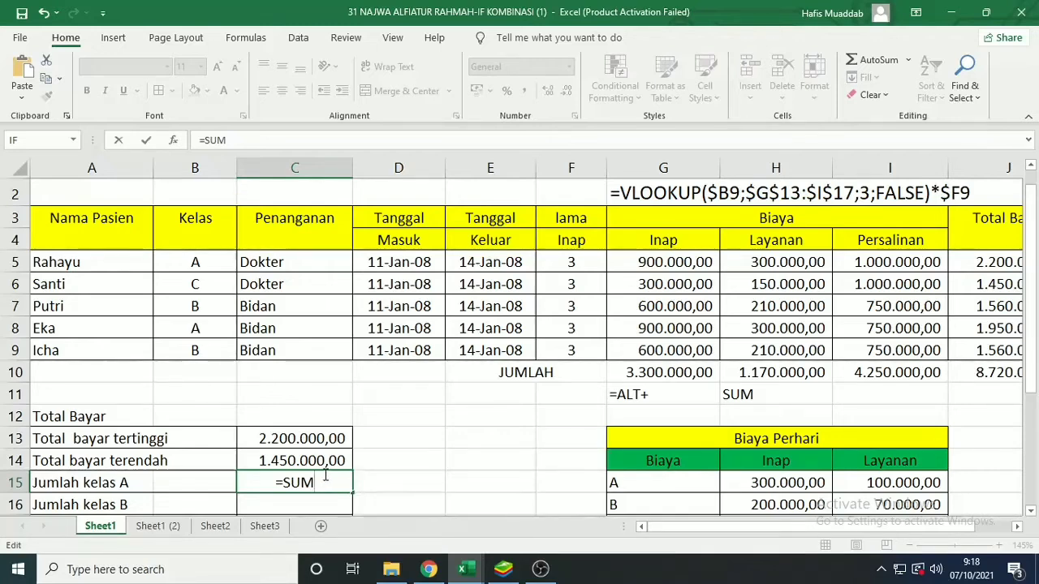
text(IF)
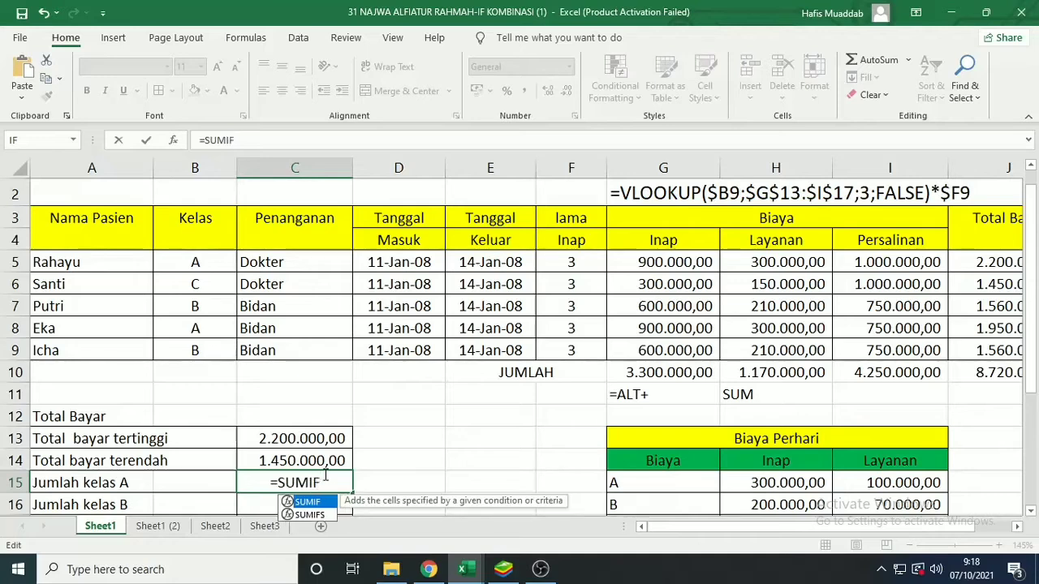
text(()
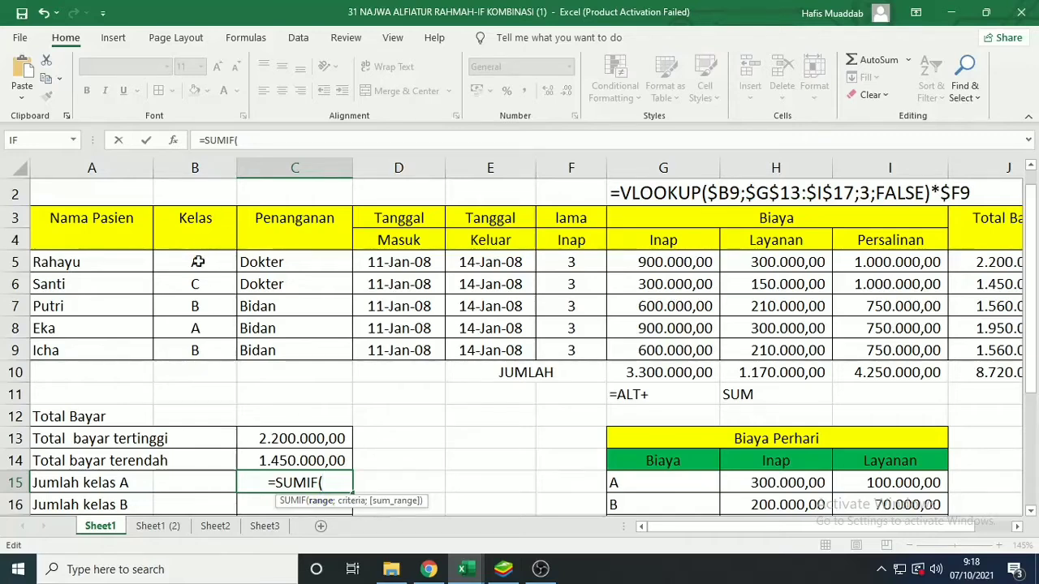
drag(197, 261, 197, 311)
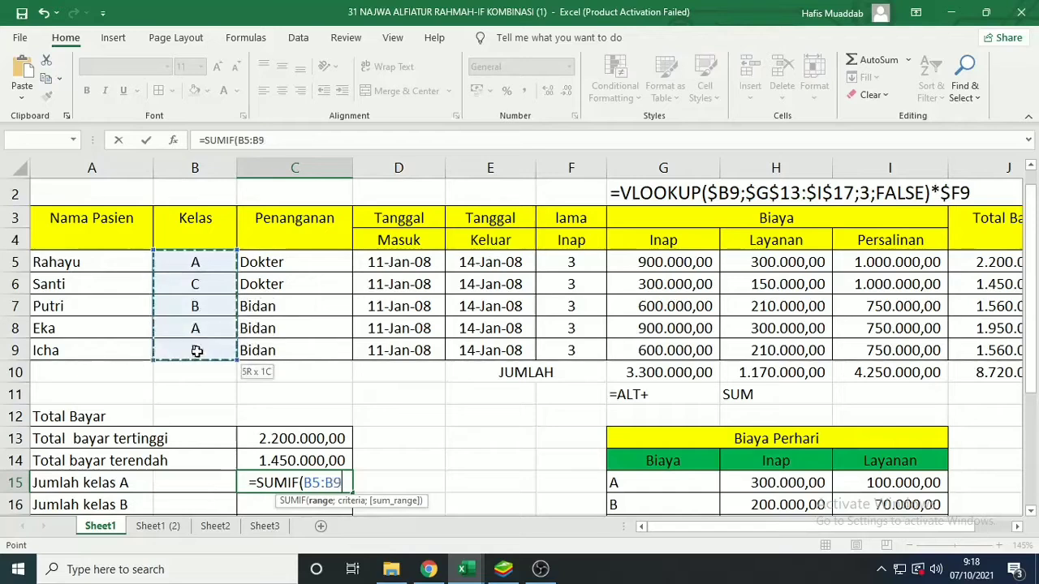
drag(197, 351, 197, 350)
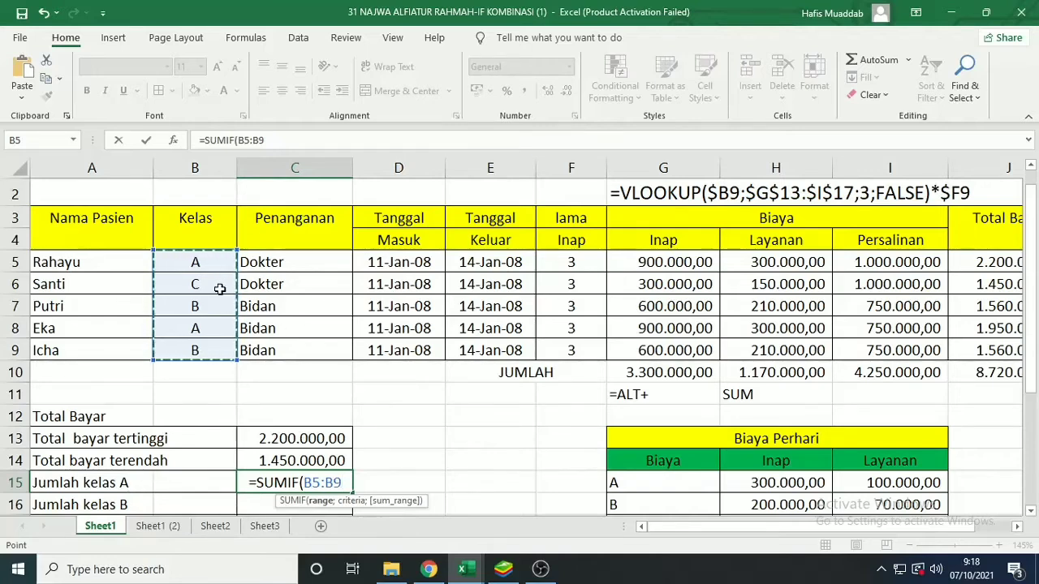
key(F4)
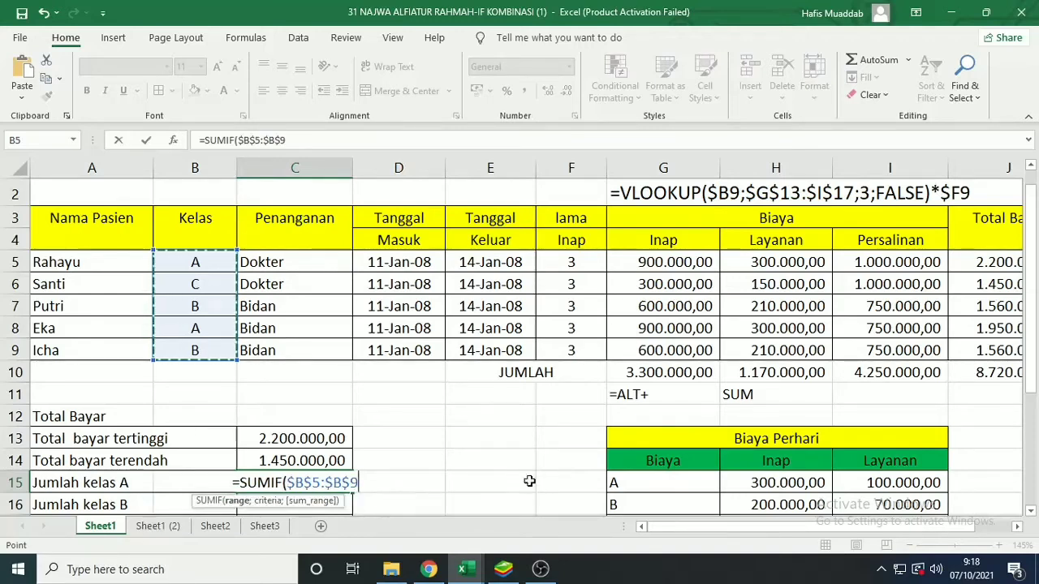
- Complete the C15 SUMIF with criterion "A" and the Total Bayar cells as absolute sum range $J$5:$J$9
scroll(1033, 376, down, 1)
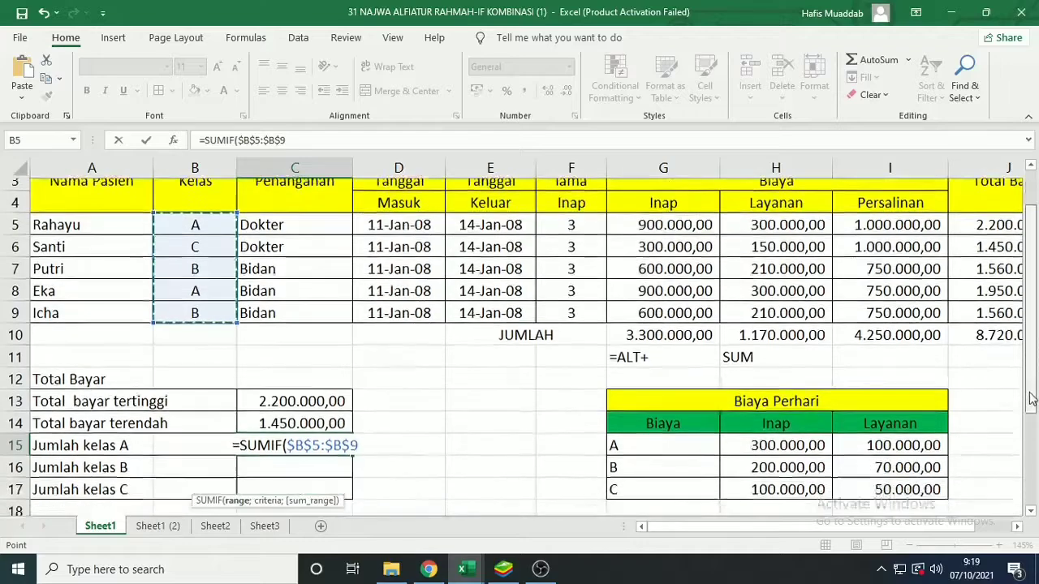
mouse_move(1033, 379)
mouse_down()
mouse_move(1031, 370)
mouse_move(1031, 386)
mouse_up()
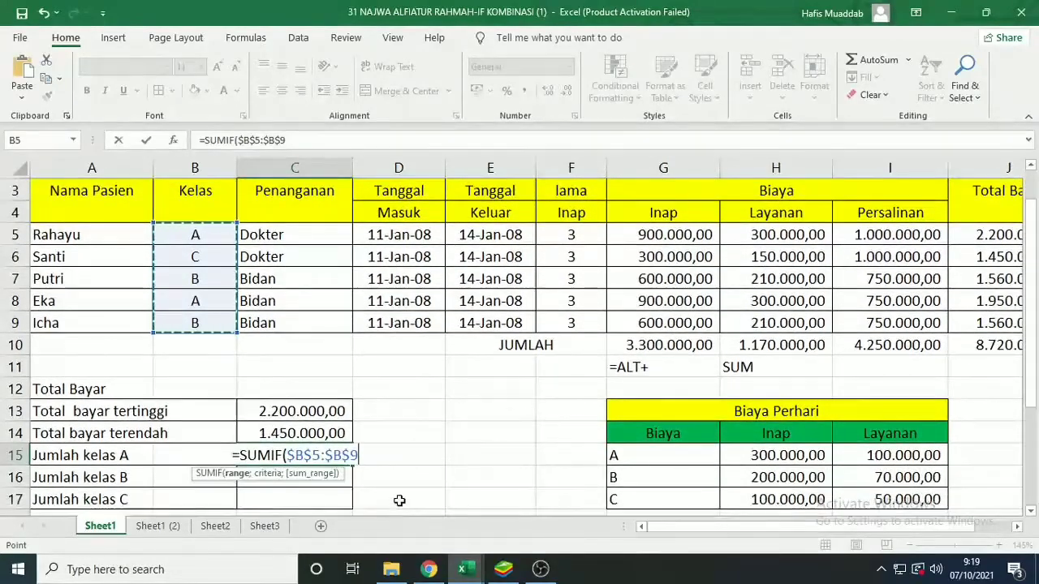
text(;)
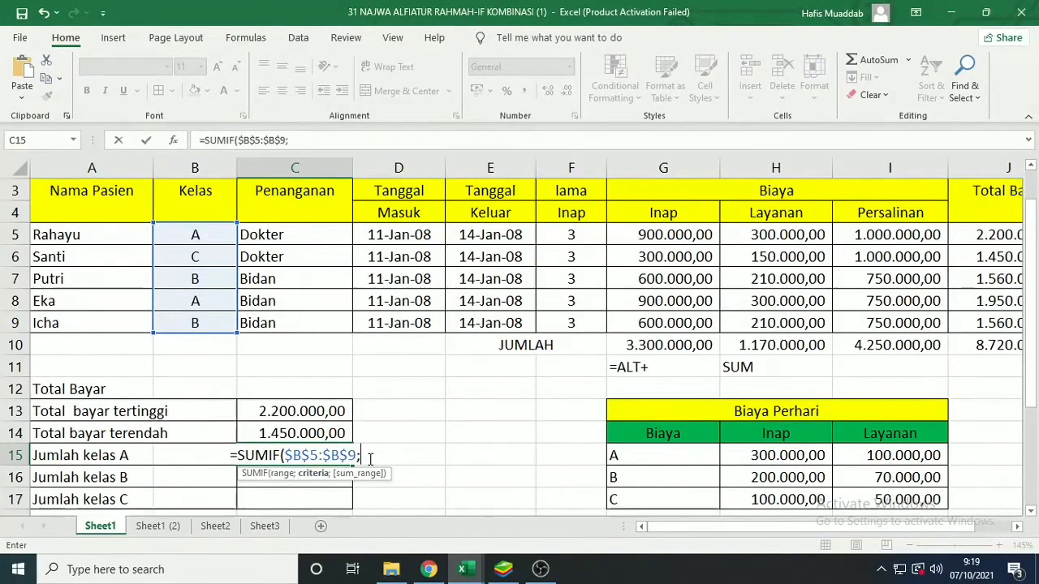
text("A")
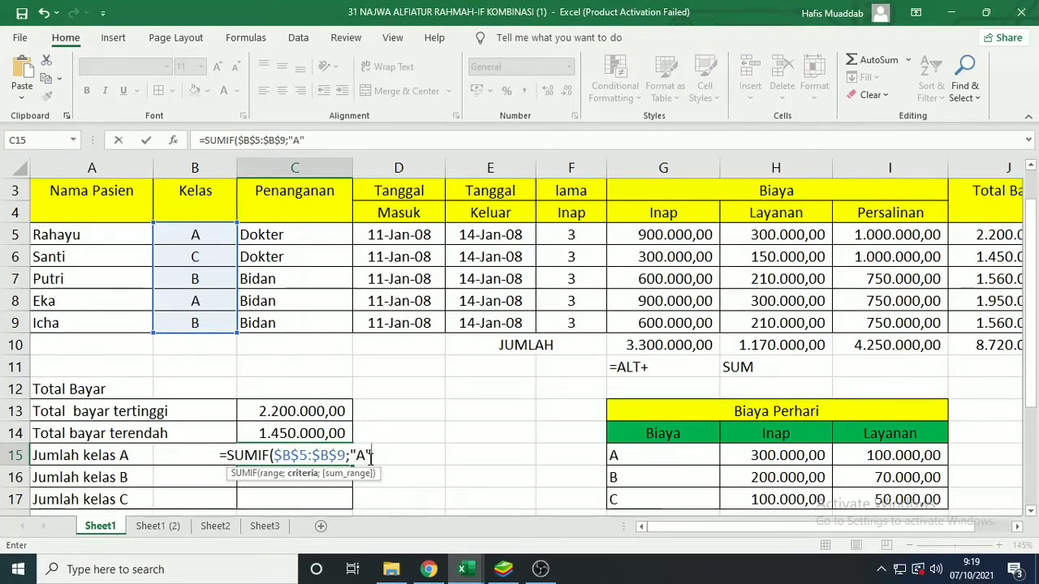
text(;)
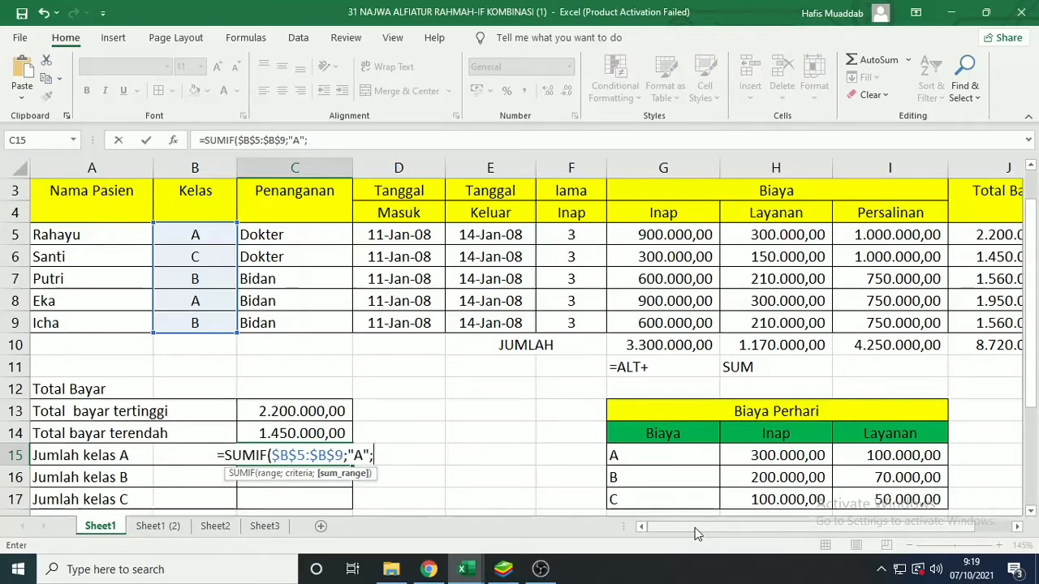
drag(695, 533, 727, 534)
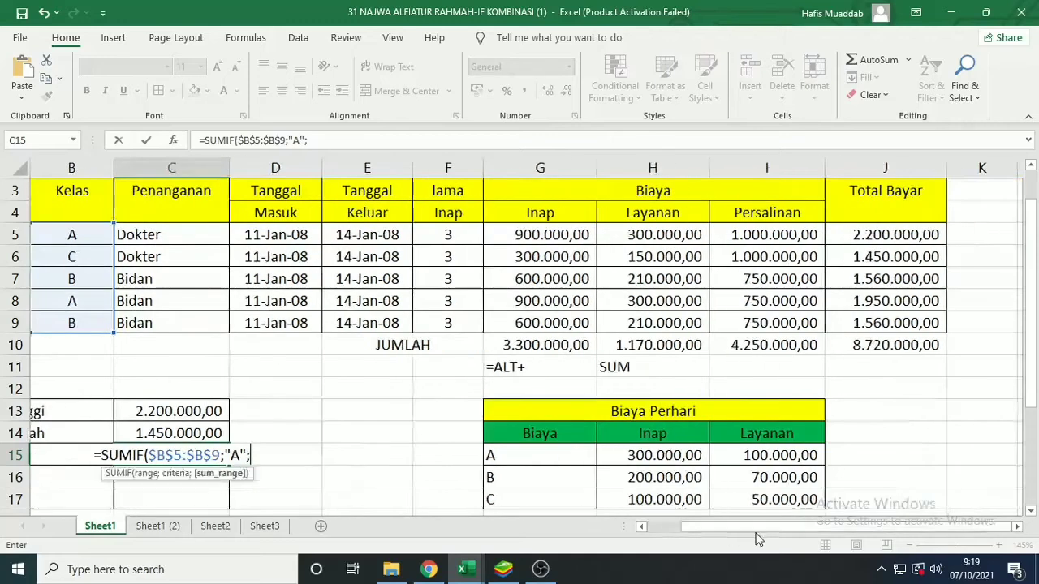
drag(892, 234, 900, 325)
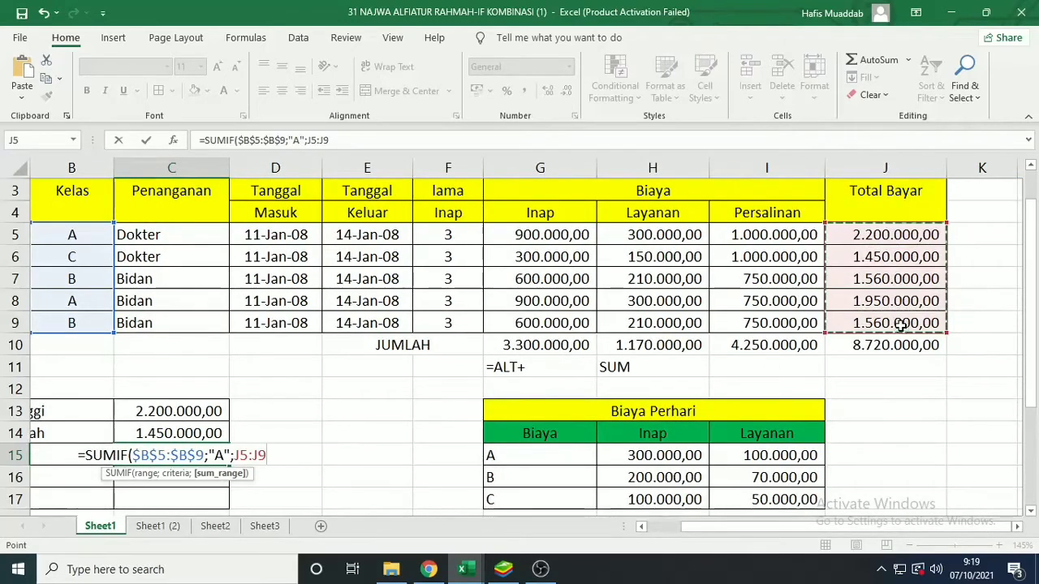
key(F4)
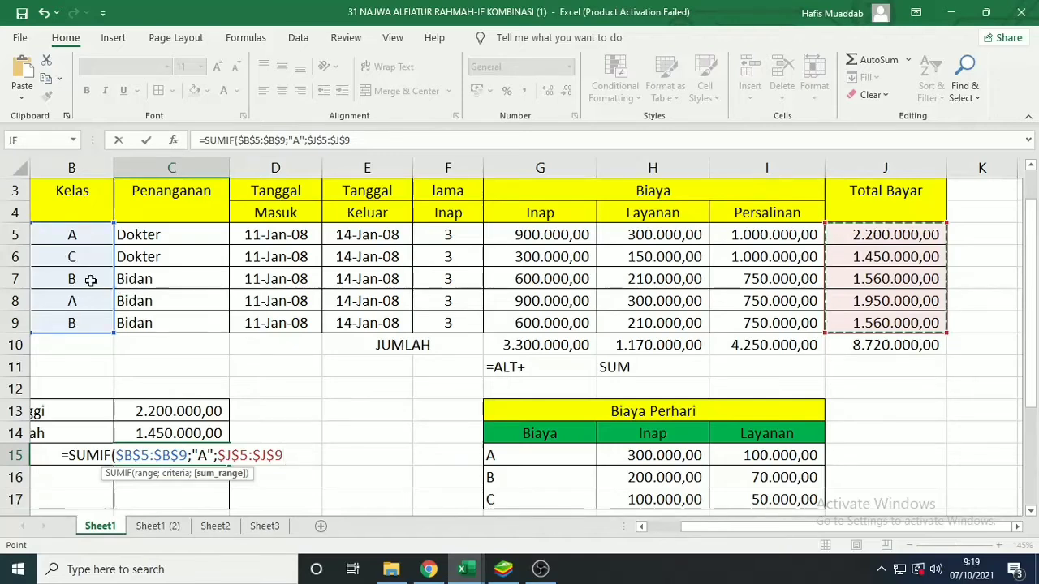
key(Return)
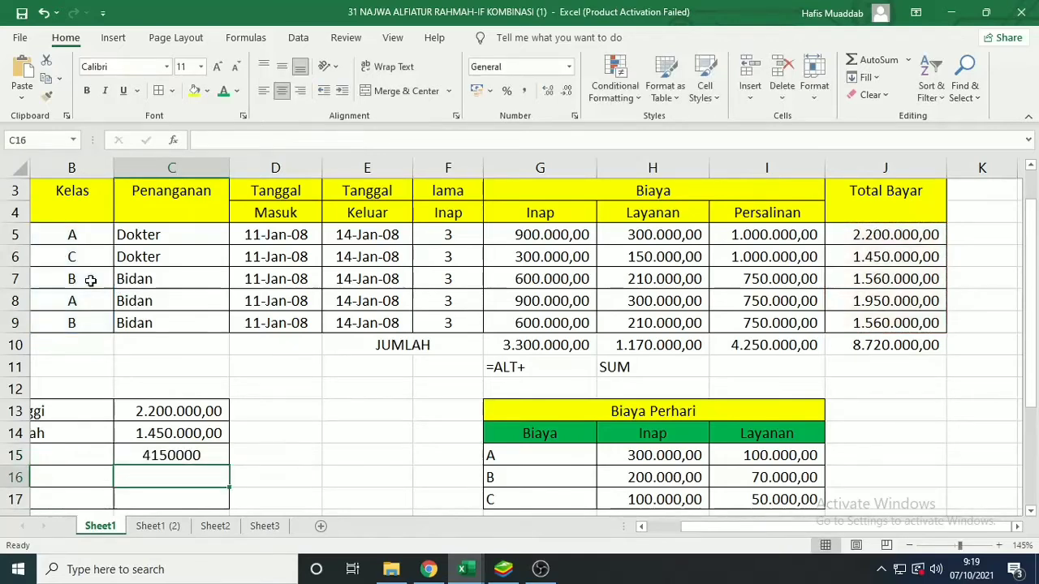
- Copy the number format of C14 onto the Jumlah kelas A total in C15
click(213, 430)
click(46, 98)
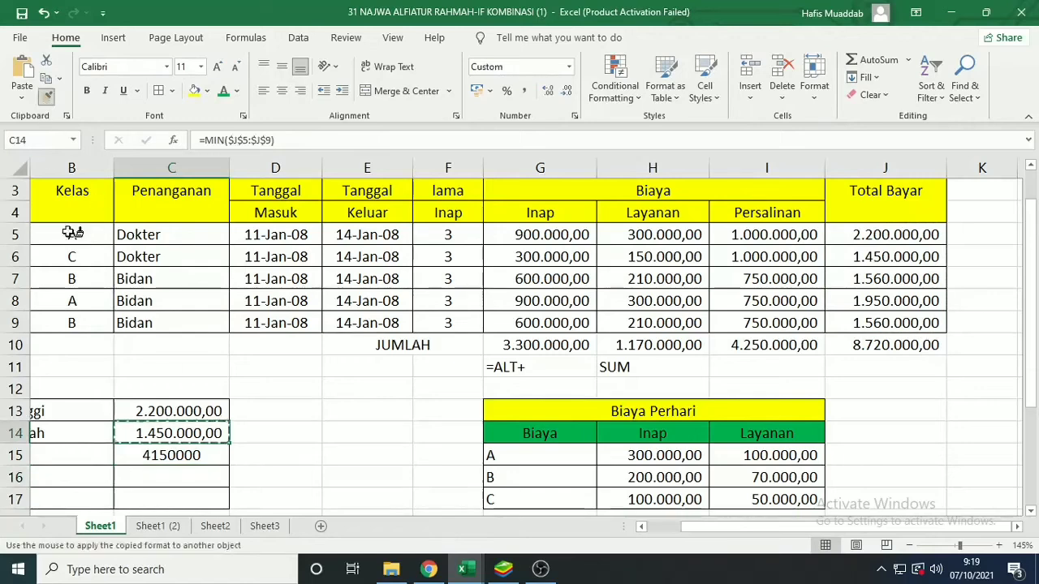
click(171, 455)
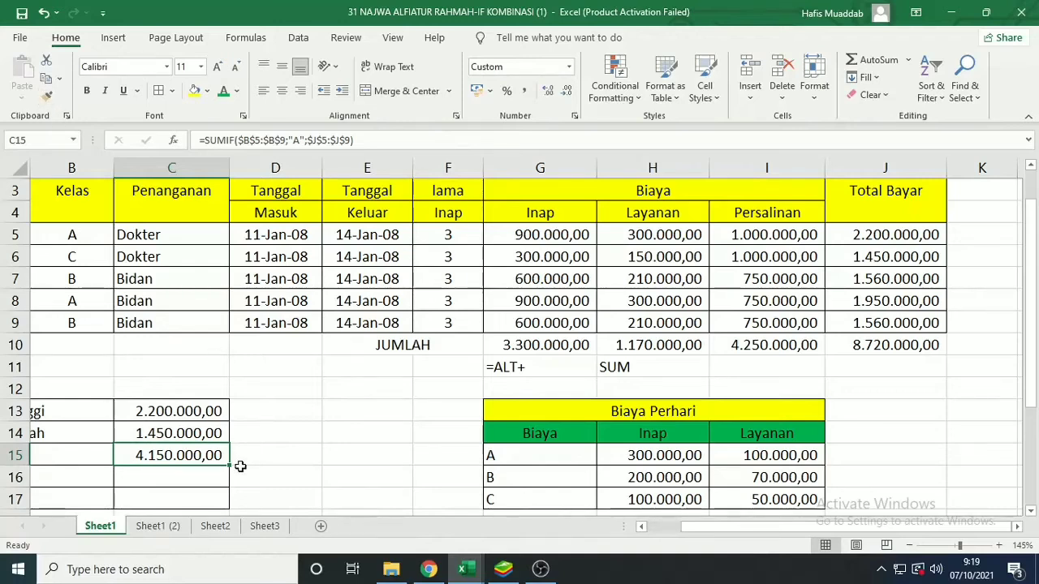
- Fill the SUMIF formula from C15 down through C17 for Jumlah kelas B and C
drag(229, 468, 233, 499)
click(212, 477)
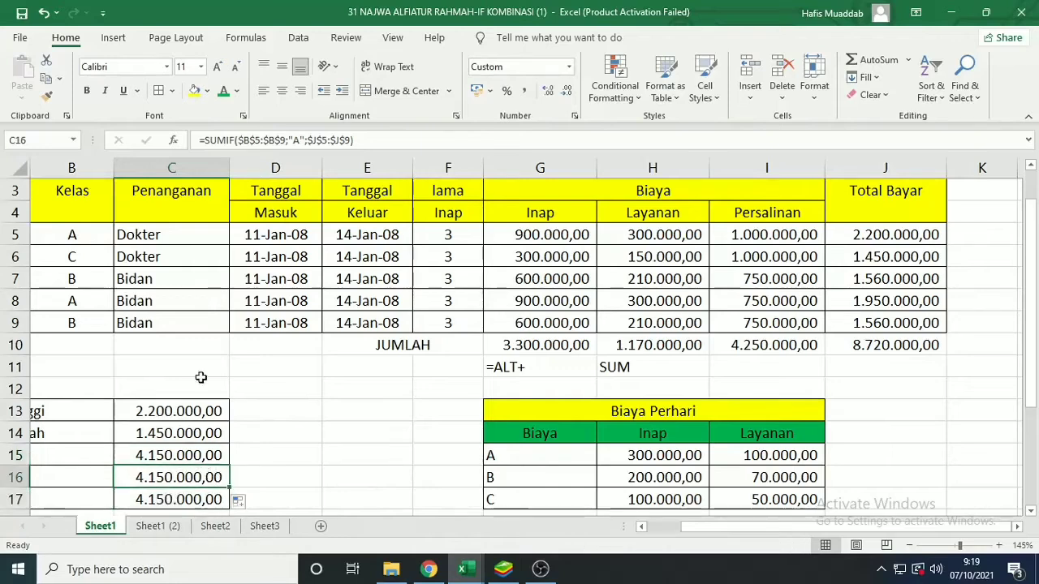
- Change the SUMIF criterion to "B" in C16 and to "C" in C17
click(299, 139)
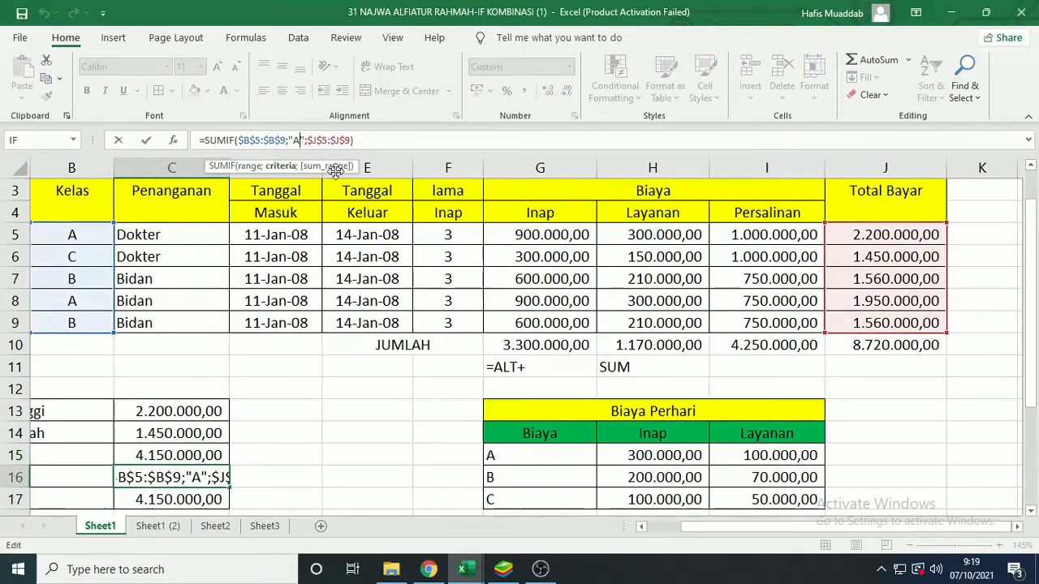
key(BackSpace)
text(B)
key(Return)
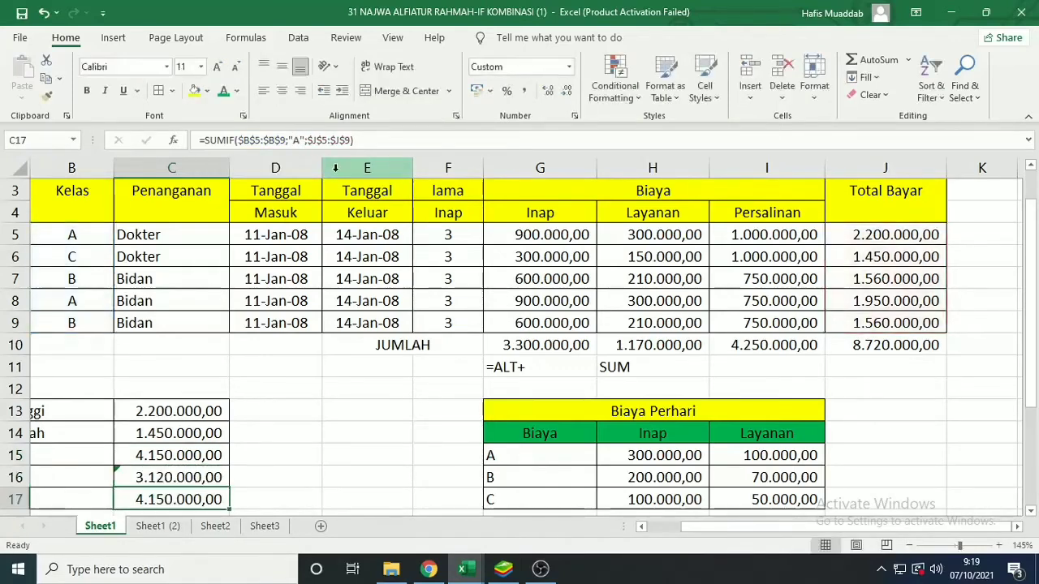
click(302, 139)
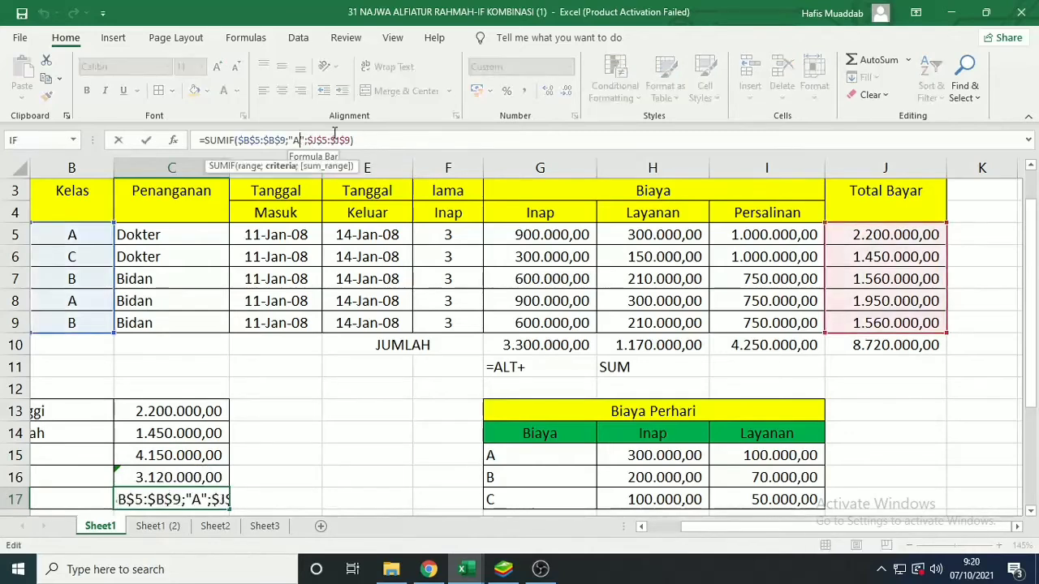
key(BackSpace)
text(C)
key(Return)
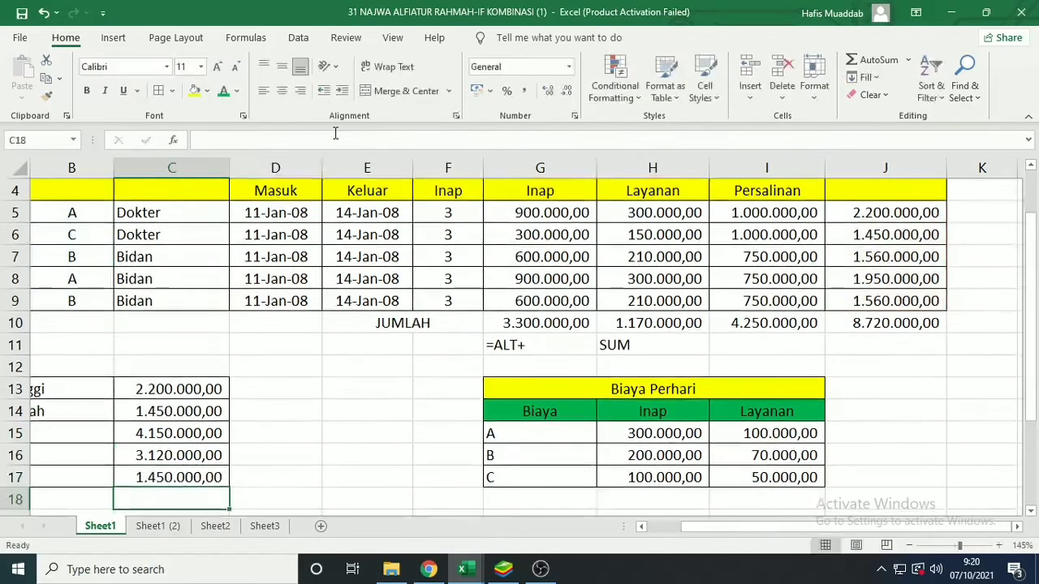
- Copy the SUMIF formula of C15 and paste it as visible text into D15
click(192, 432)
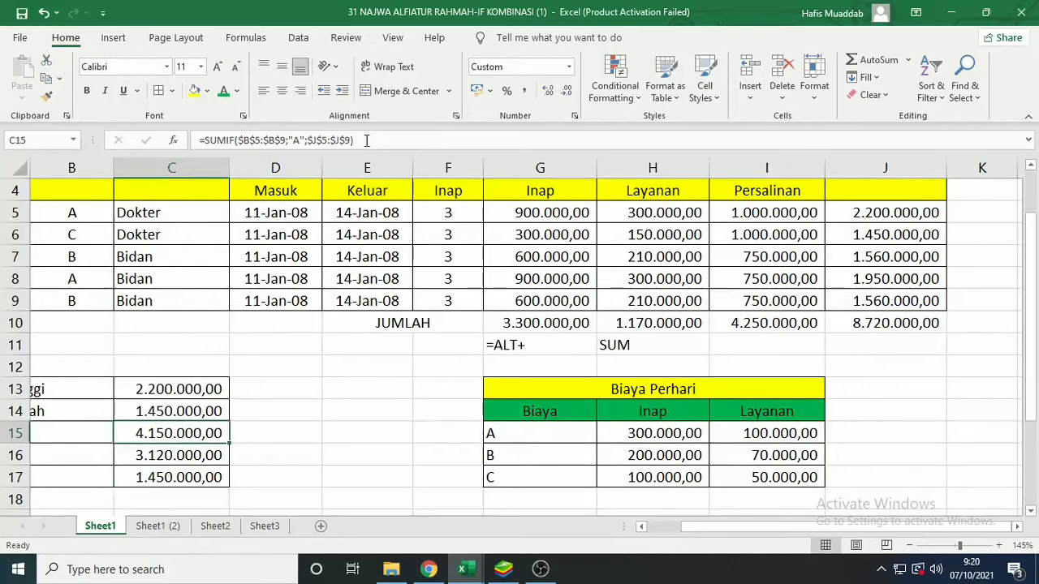
click(214, 133)
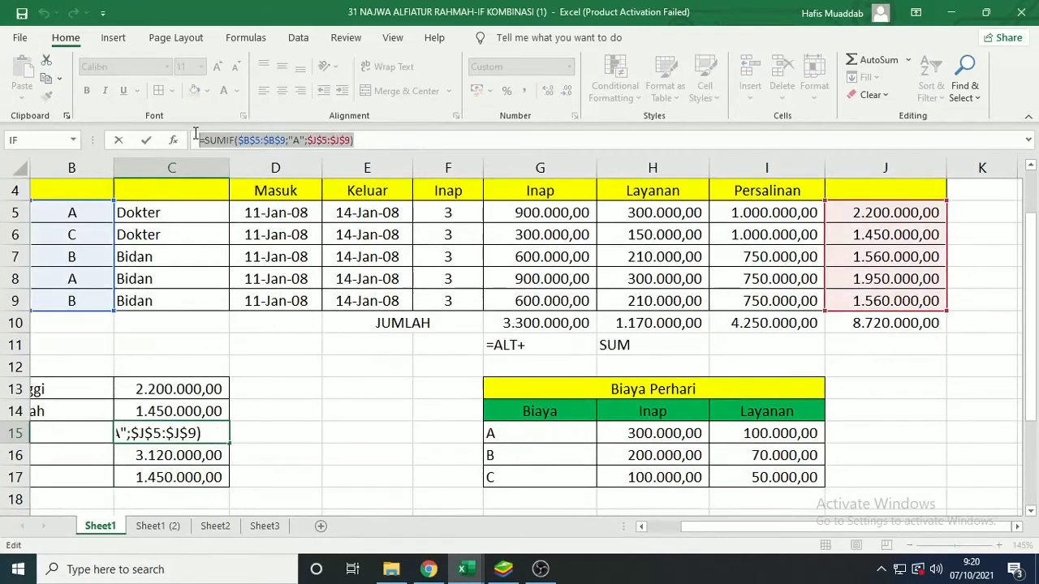
key(Return)
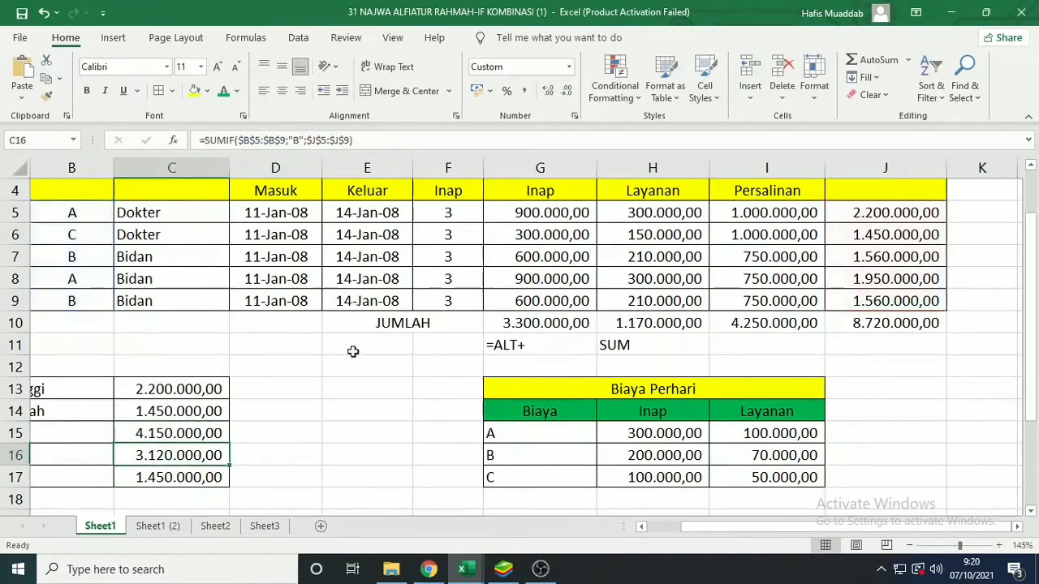
click(274, 431)
double_click(276, 431)
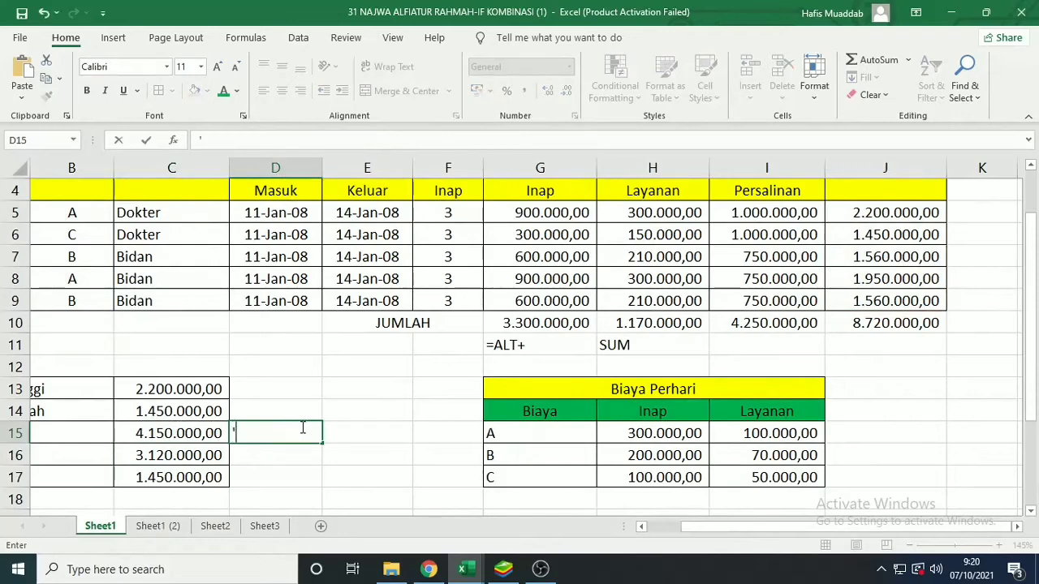
key(ctrl+v)
key(Return)
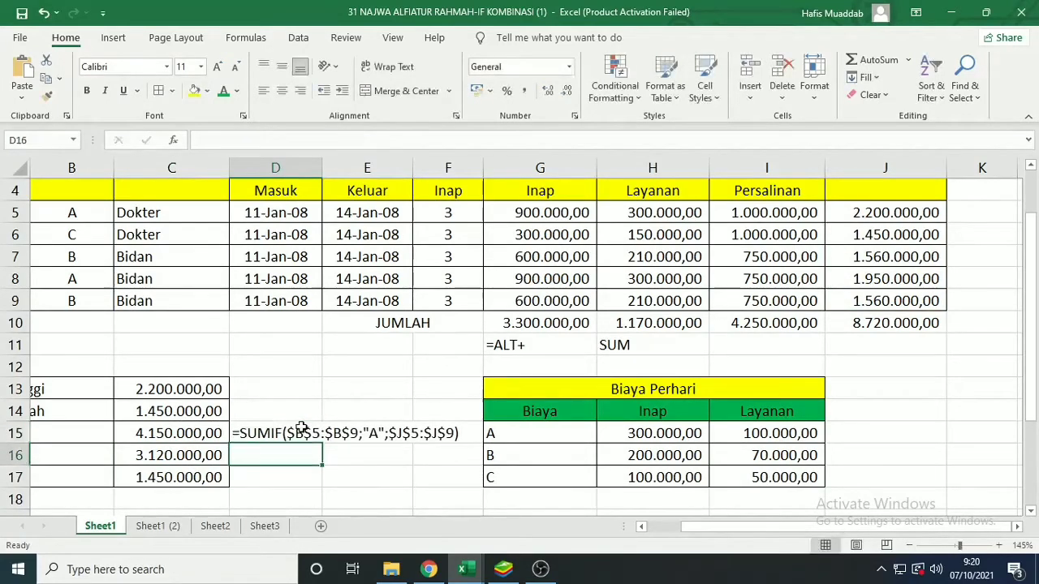
- Paste the copied SUMIF formula as text into D16 and D17 as well
text(')
key(ctrl+v)
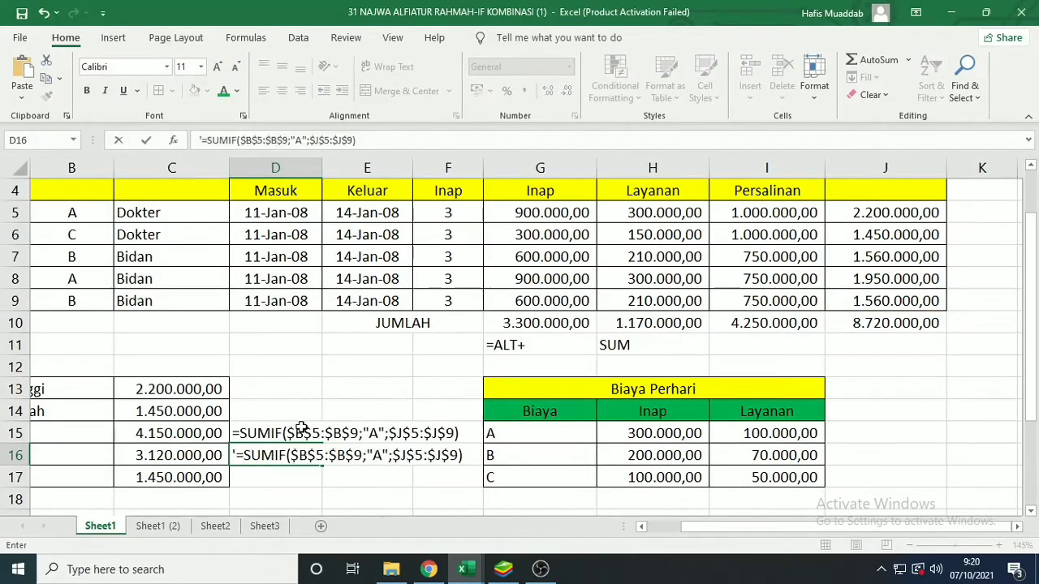
key(Return)
text(')
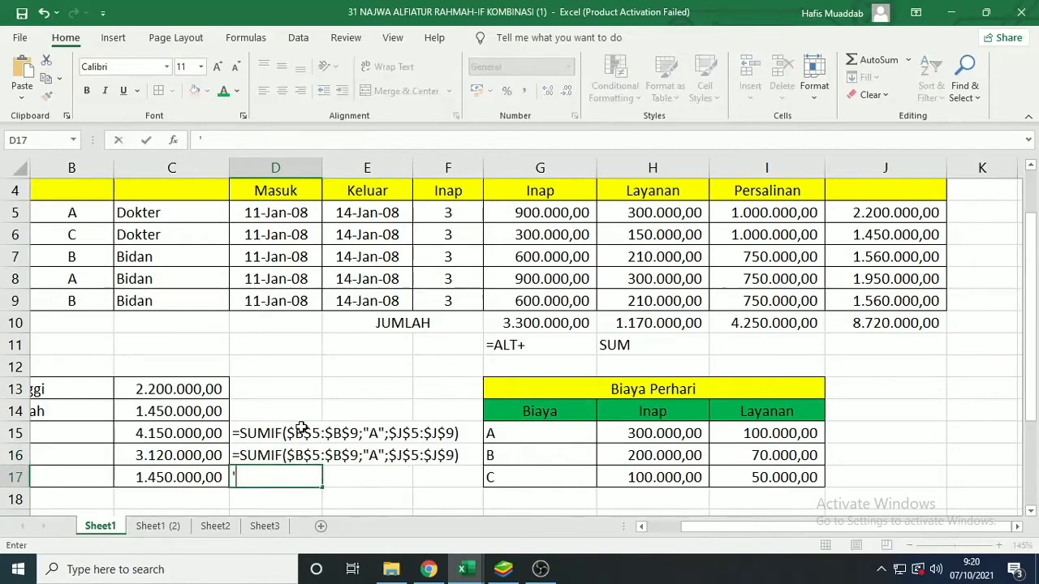
key(ctrl+v)
key(Return)
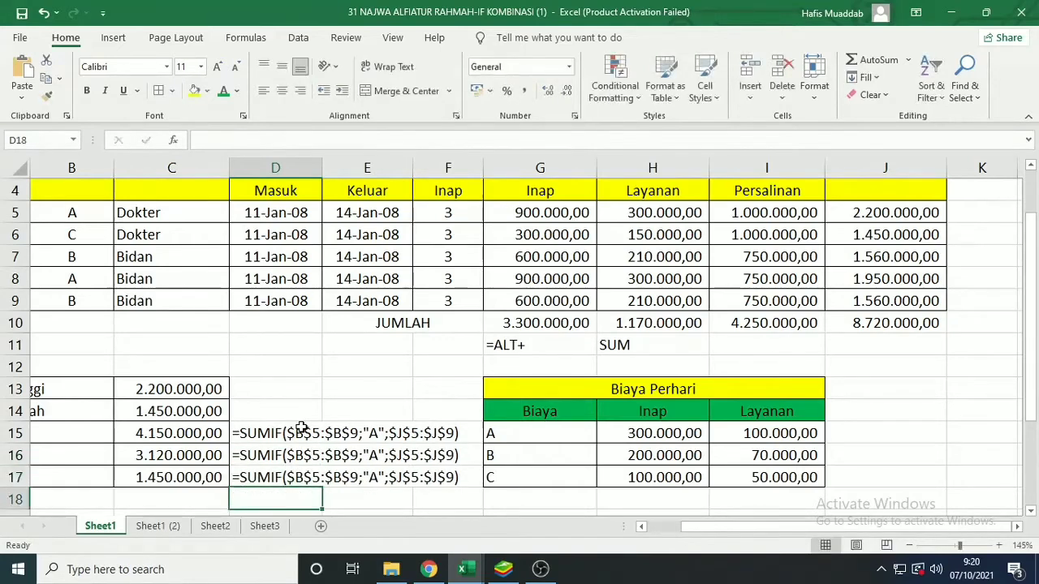
- Change the criterion in the D16 formula text to "B"
click(271, 453)
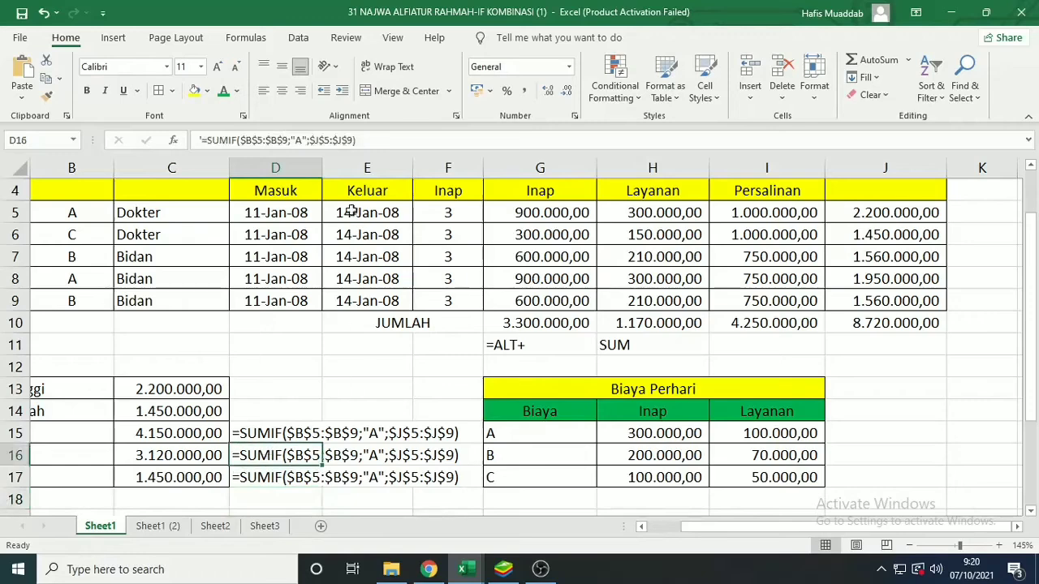
click(299, 141)
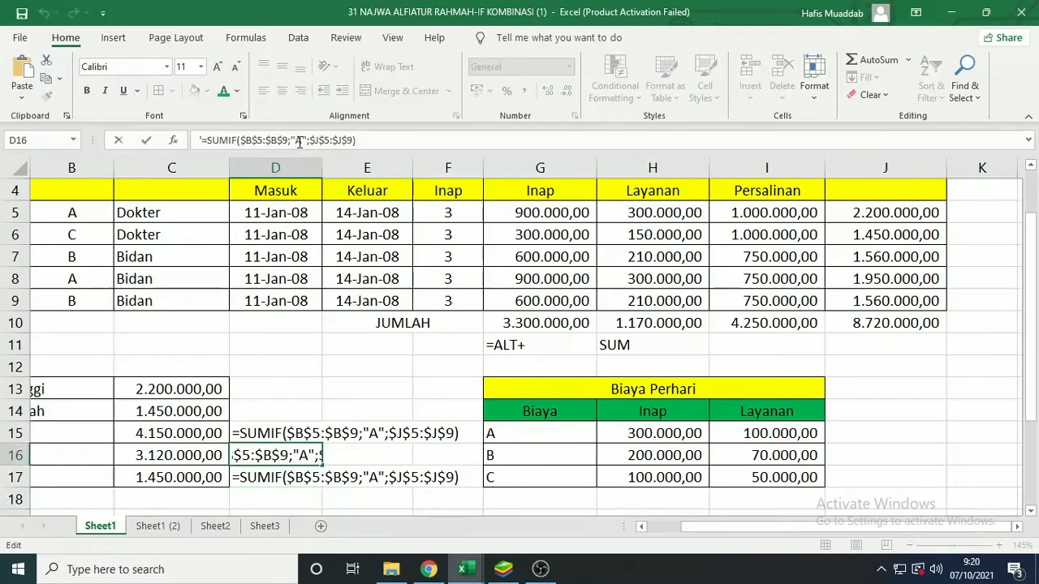
key(BackSpace)
text(B)
key(Return)
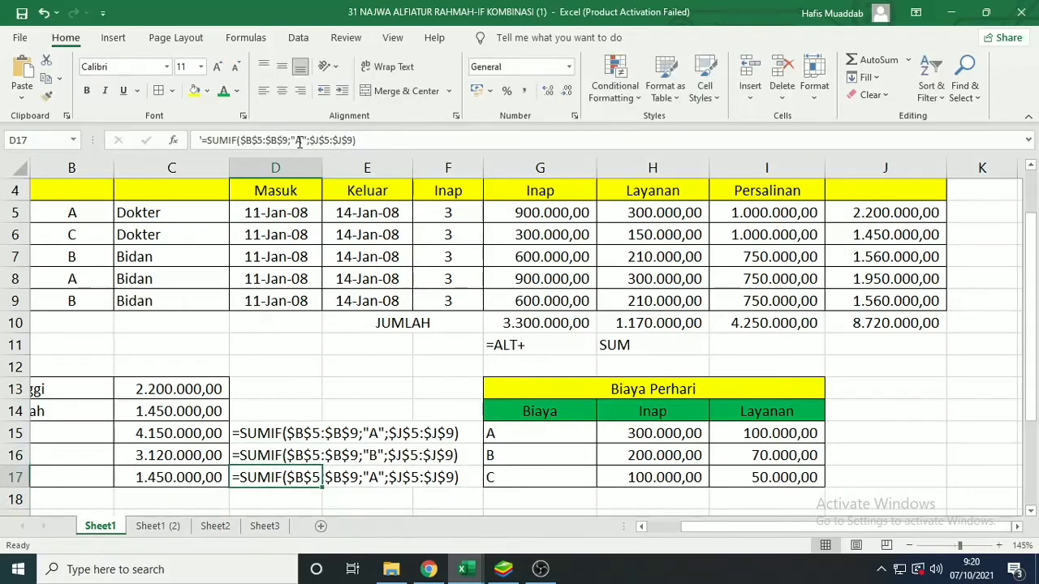
- Change the criterion in the D17 formula text to "C"
click(299, 141)
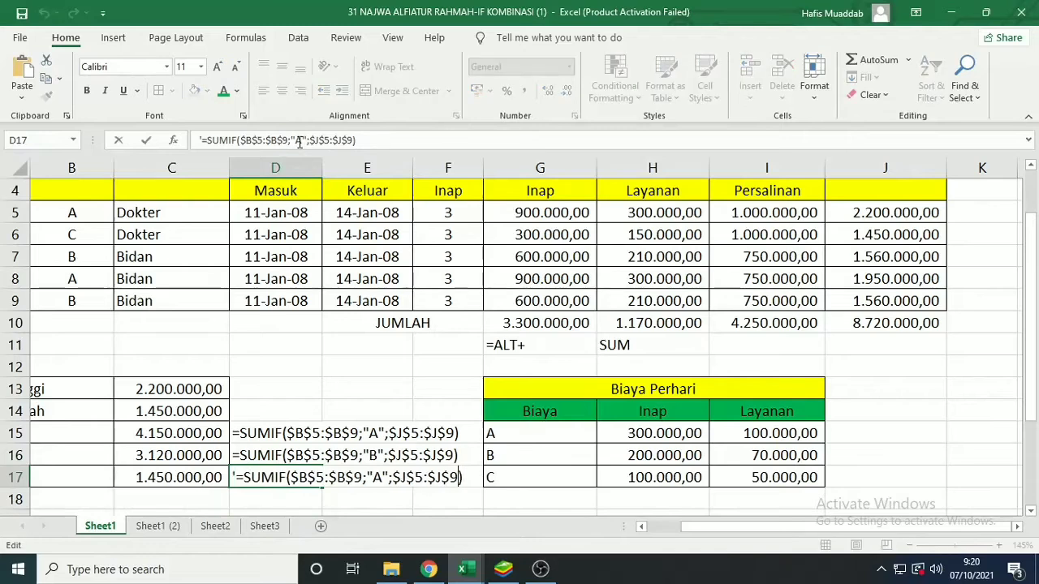
key(Left)
key(Left)
key(Left)
key(Left)
key(Left)
key(Left)
key(Left)
key(Left)
key(BackSpace)
text(C)
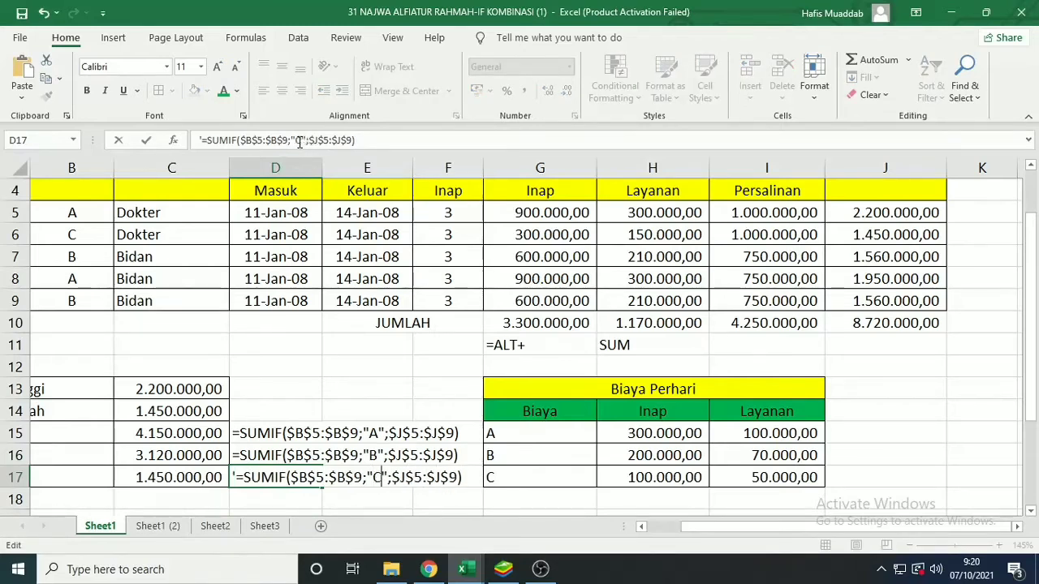
key(Return)
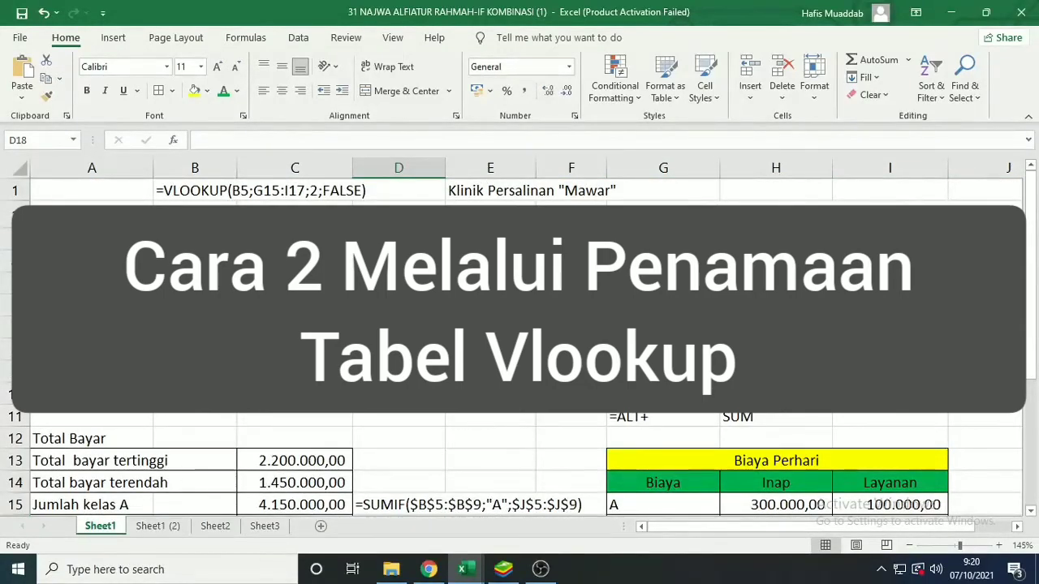
- Switch to the worksheet Sheet1 (2)
click(154, 527)
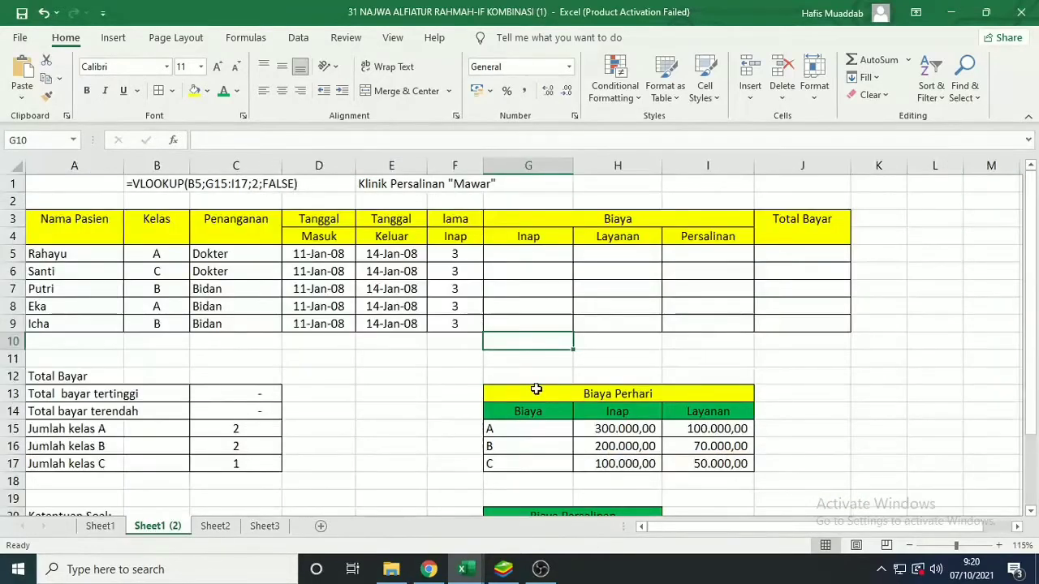
drag(536, 390, 704, 464)
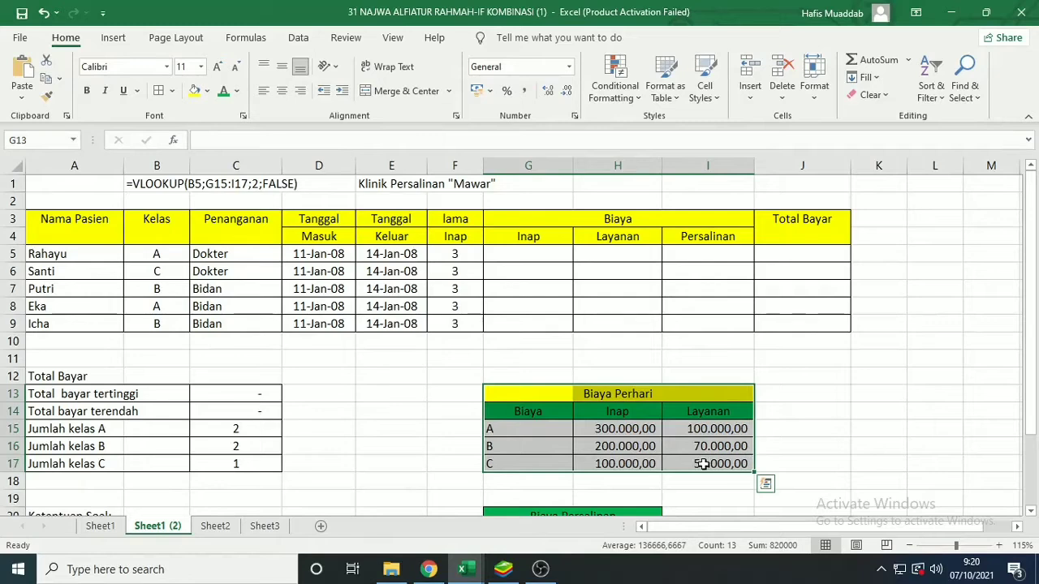
click(43, 142)
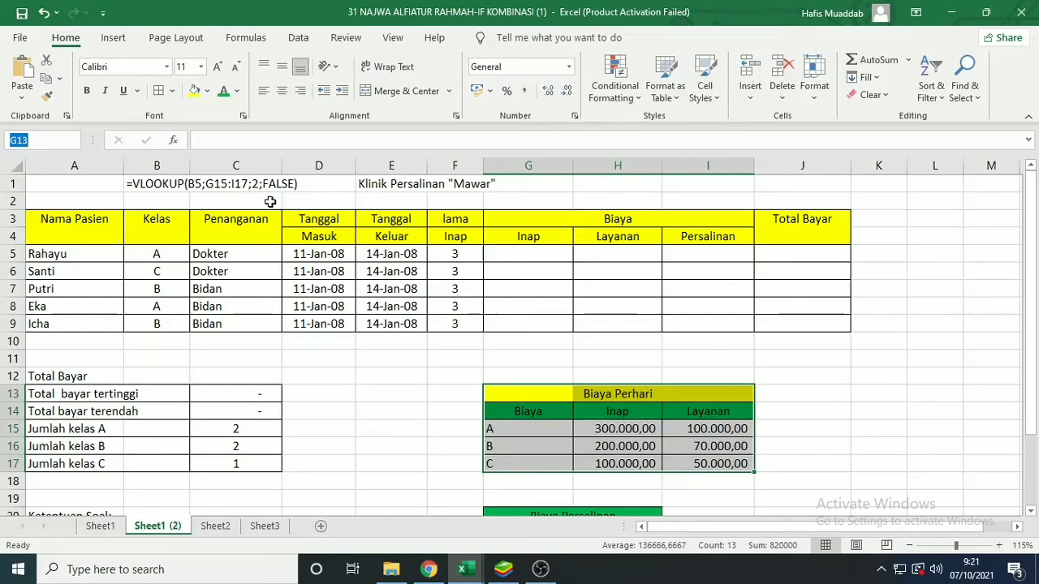
click(873, 445)
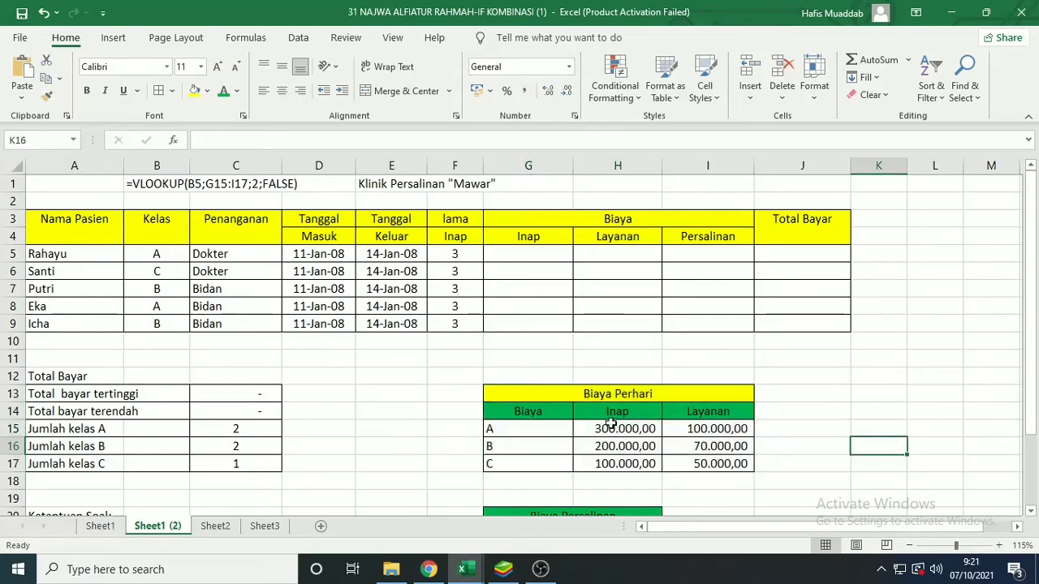
- Name the Biaya Perhari table range G13:I17 TABEL_PERHARI and reselect the range to check the name
drag(554, 396, 730, 463)
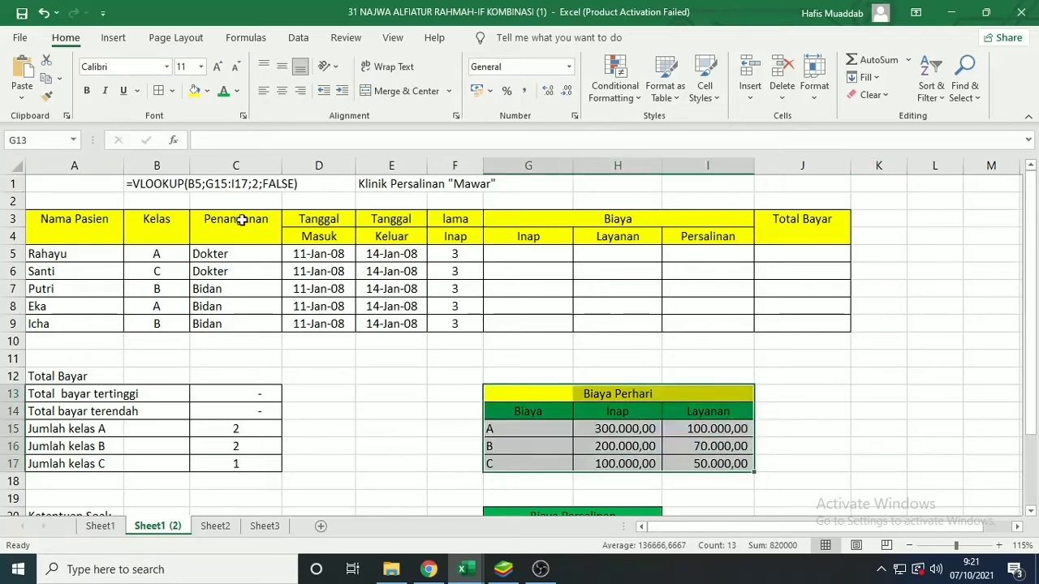
click(31, 140)
text(TABEL)
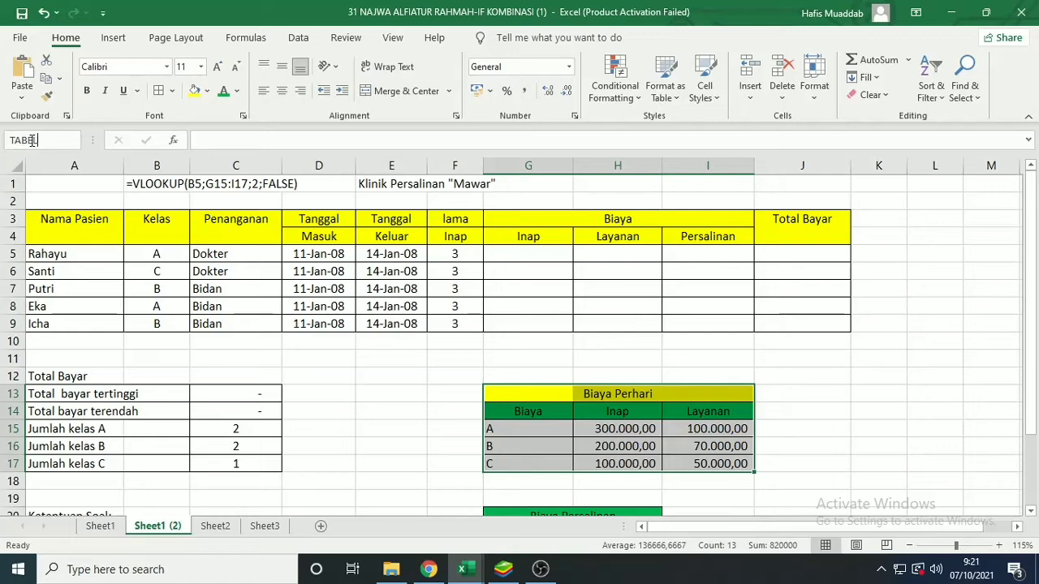
key(Return)
text(_PERHARI)
key(Return)
click(599, 428)
drag(541, 390, 714, 464)
click(836, 411)
- Name the Biaya Persalinan table range G20:H22 TABEL_PERSALINAN
scroll(834, 412, down, 3)
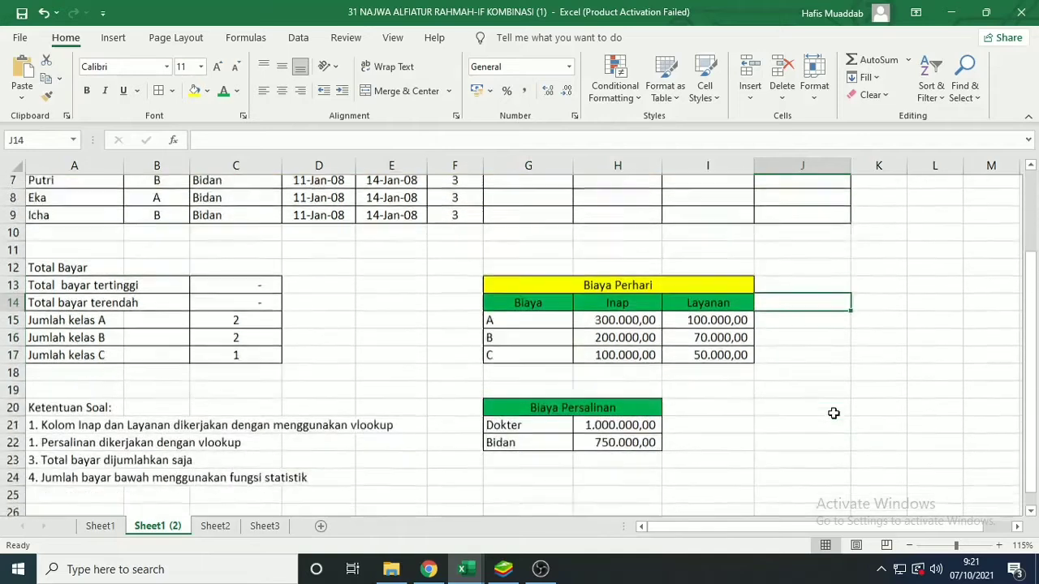
drag(532, 358, 621, 405)
click(69, 138)
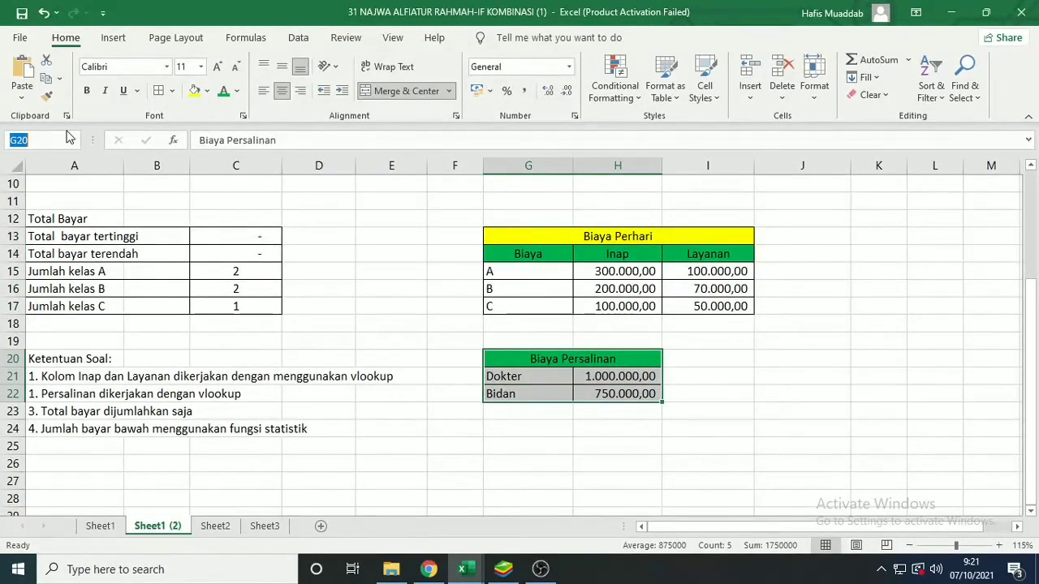
text(TABE)
text(L_PERSALINAN)
key(Return)
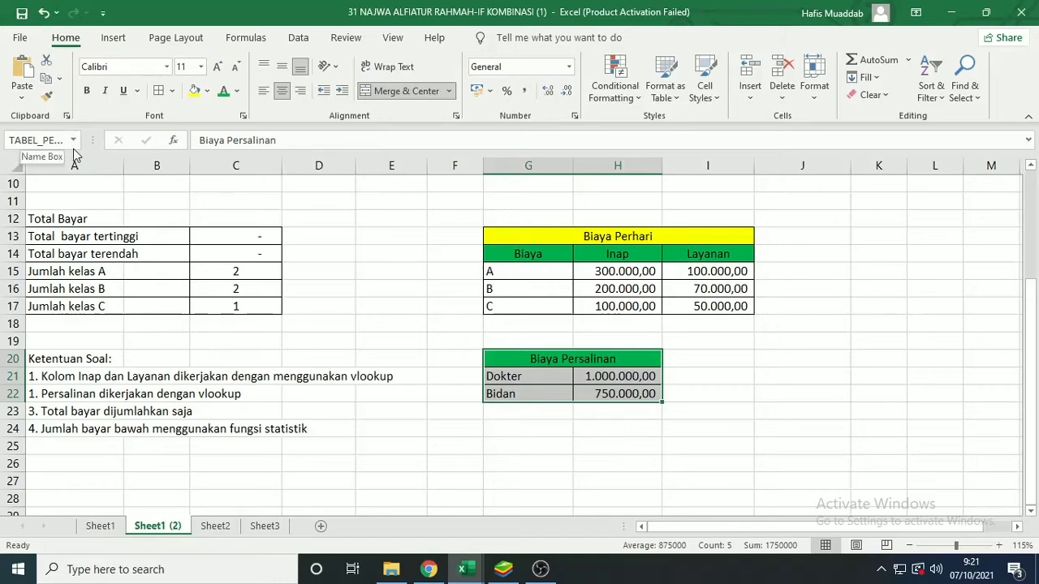
click(718, 391)
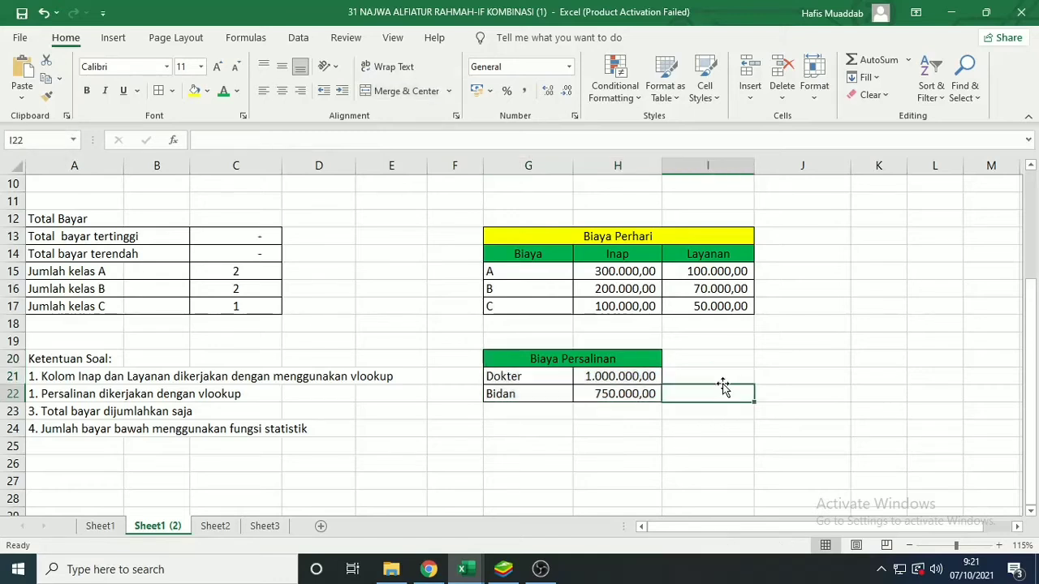
- Start a VLOOKUP formula in G5 with the column-locked class cell $B5 as its lookup value
scroll(666, 311, up, 3)
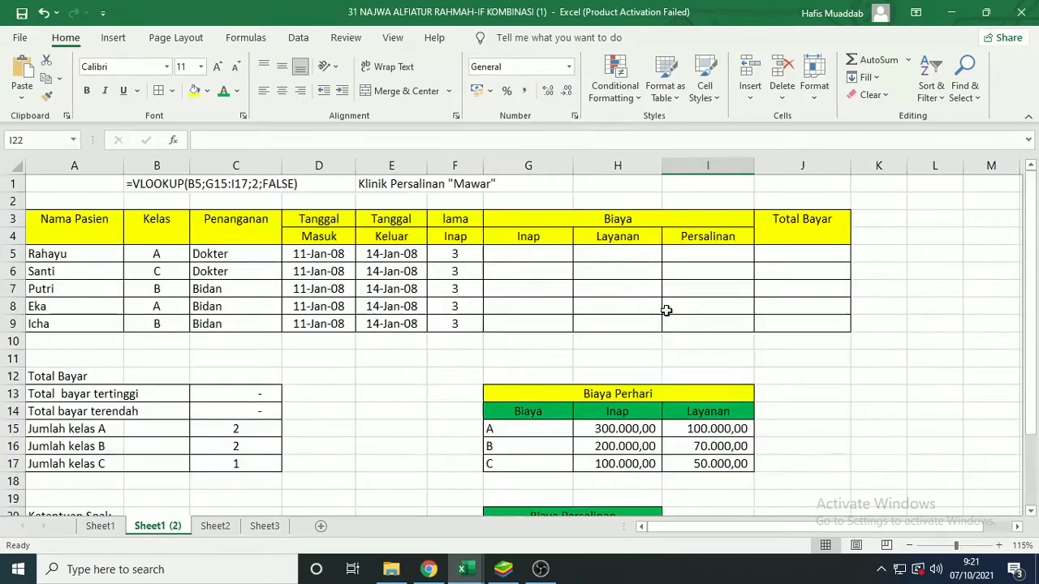
click(525, 252)
scroll(564, 301, up, 1)
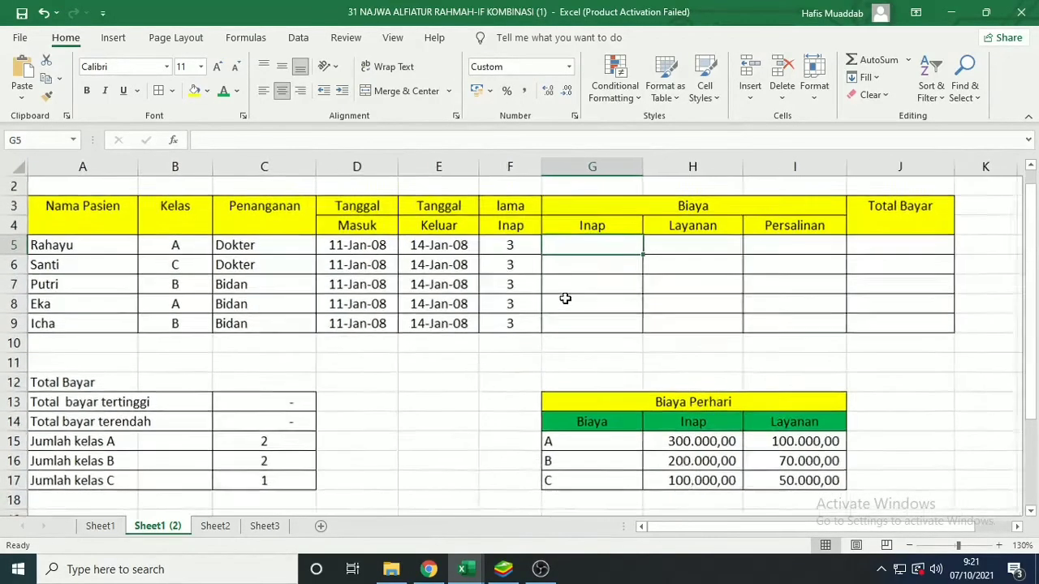
scroll(593, 296, up, 1)
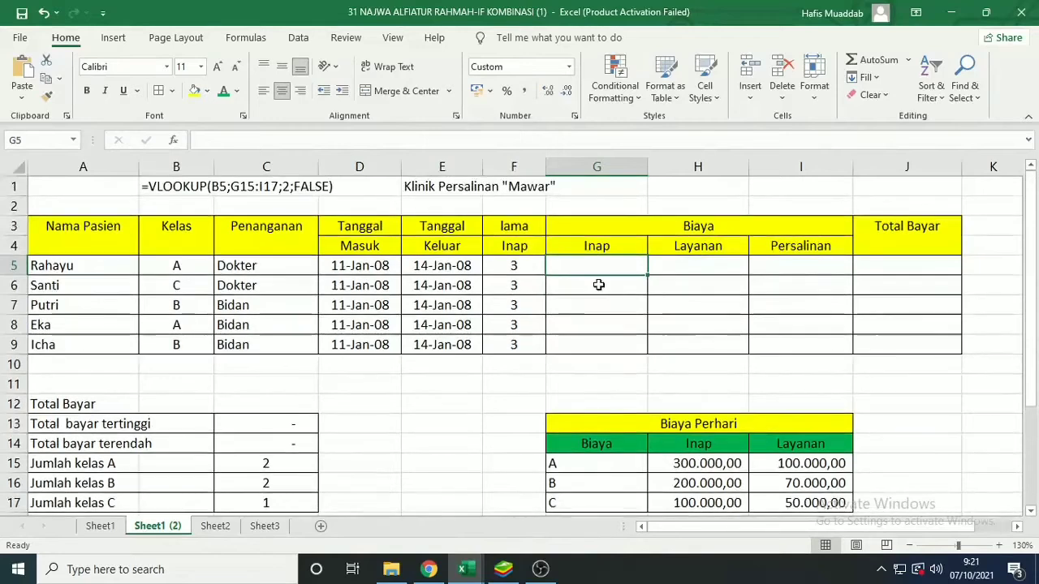
text(=VL)
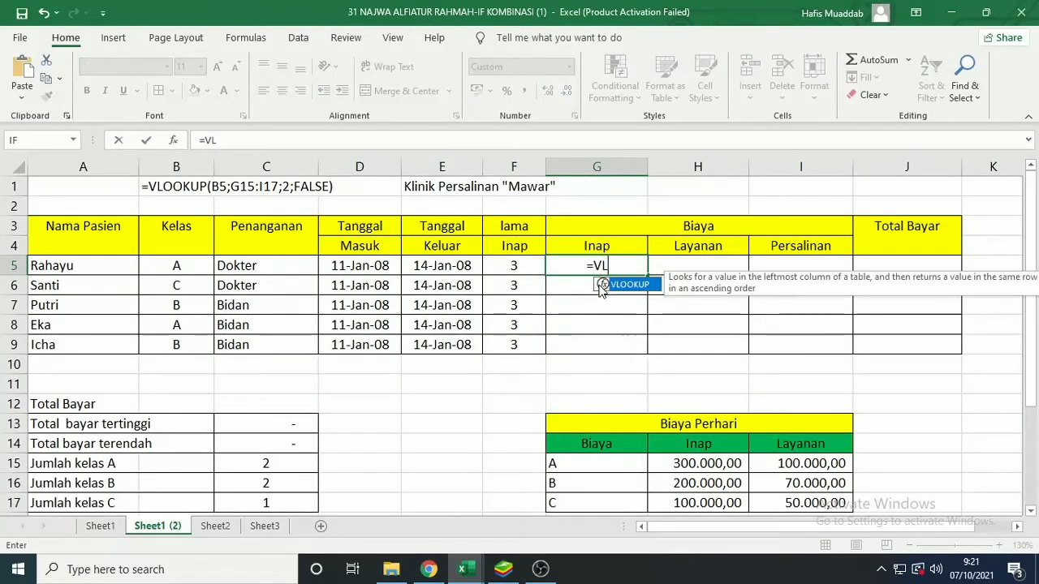
key(Tab)
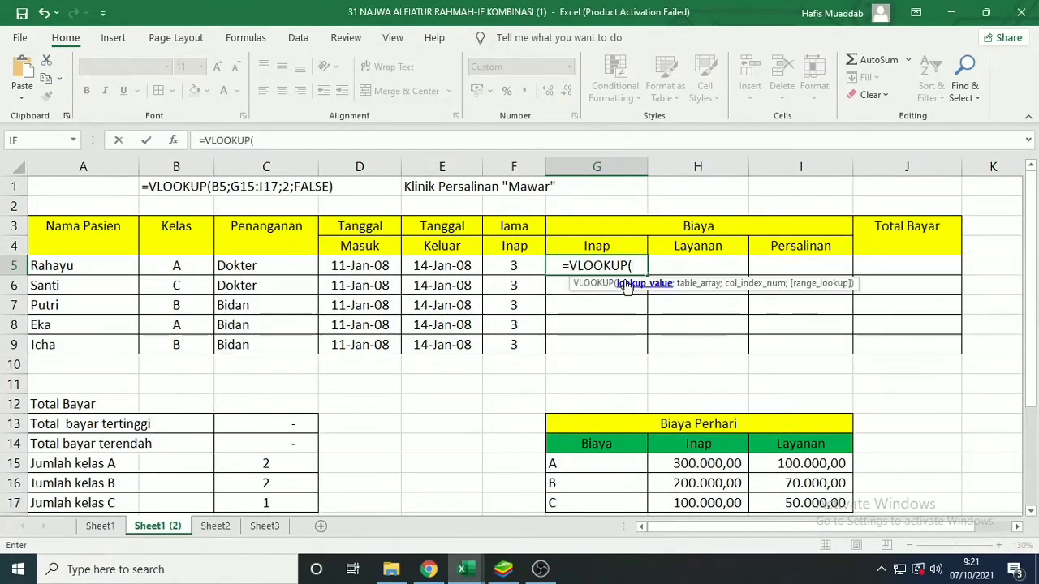
click(188, 265)
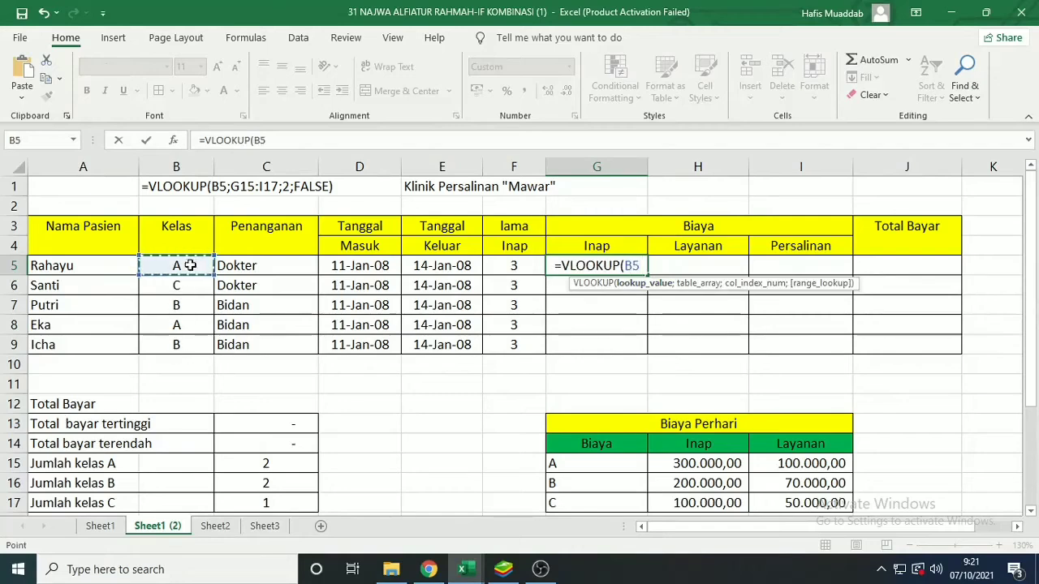
click(620, 266)
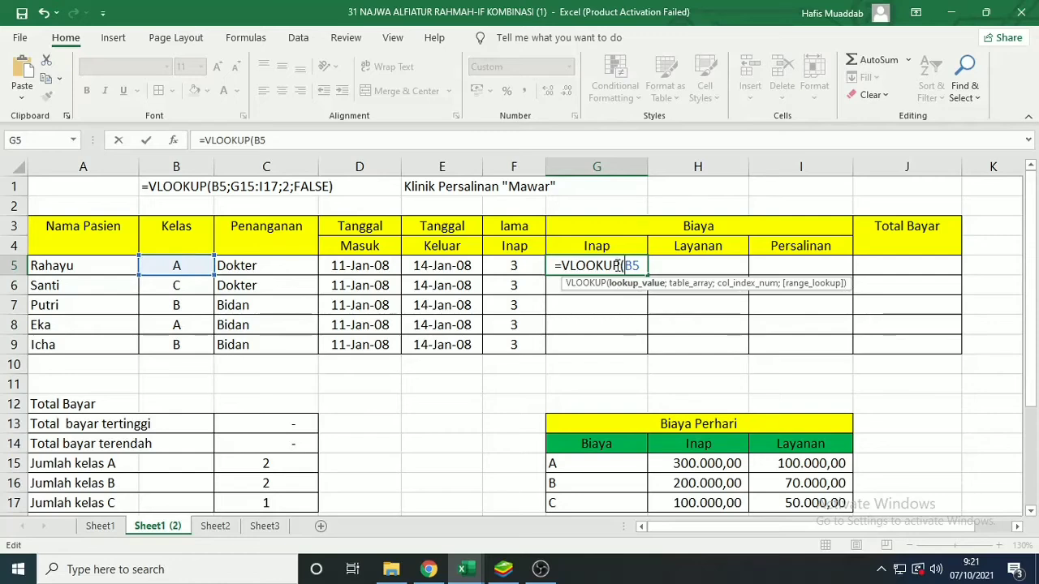
text($)
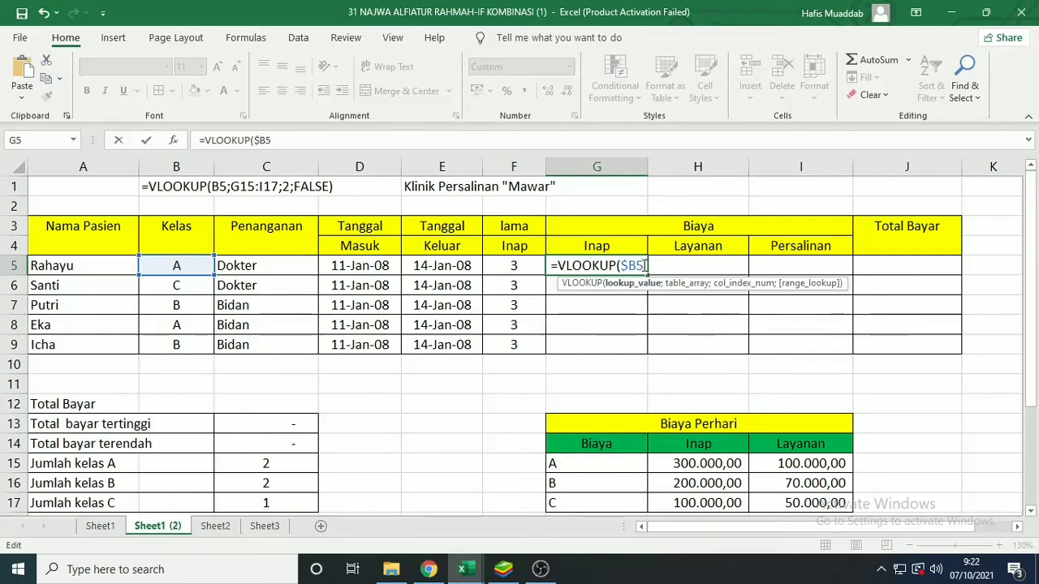
text(;)
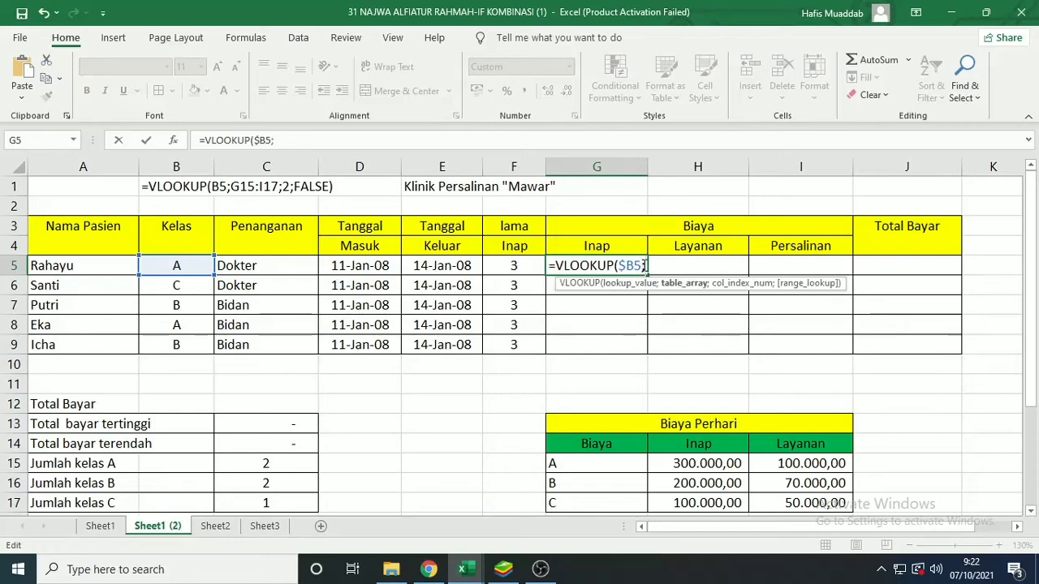
- Complete the G5 VLOOKUP with the Biaya Perhari table TABEL_PERHARI, column index 2 and FALSE for an exact match
drag(651, 427, 747, 447)
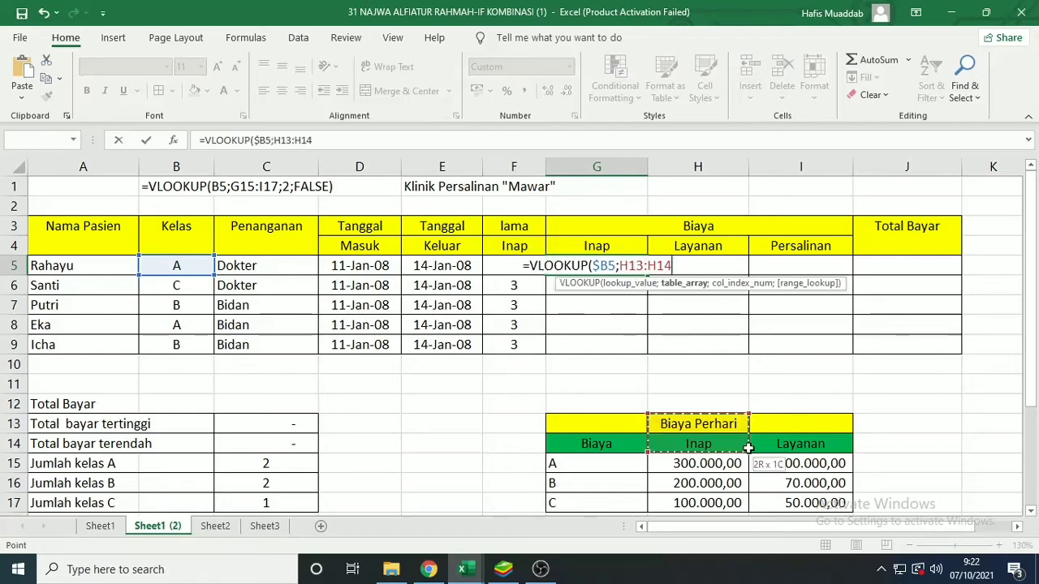
drag(594, 424, 836, 443)
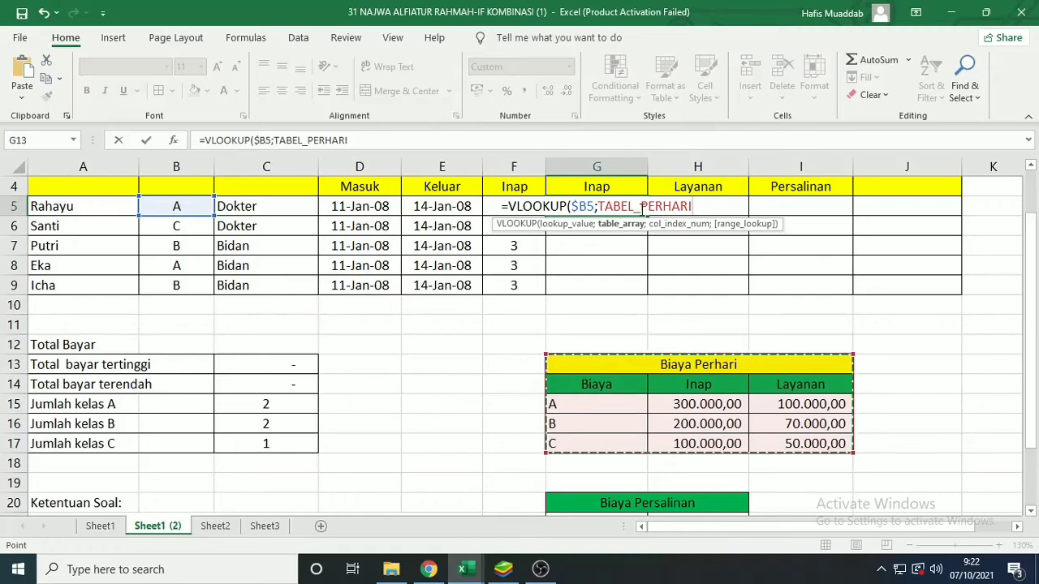
text(;)
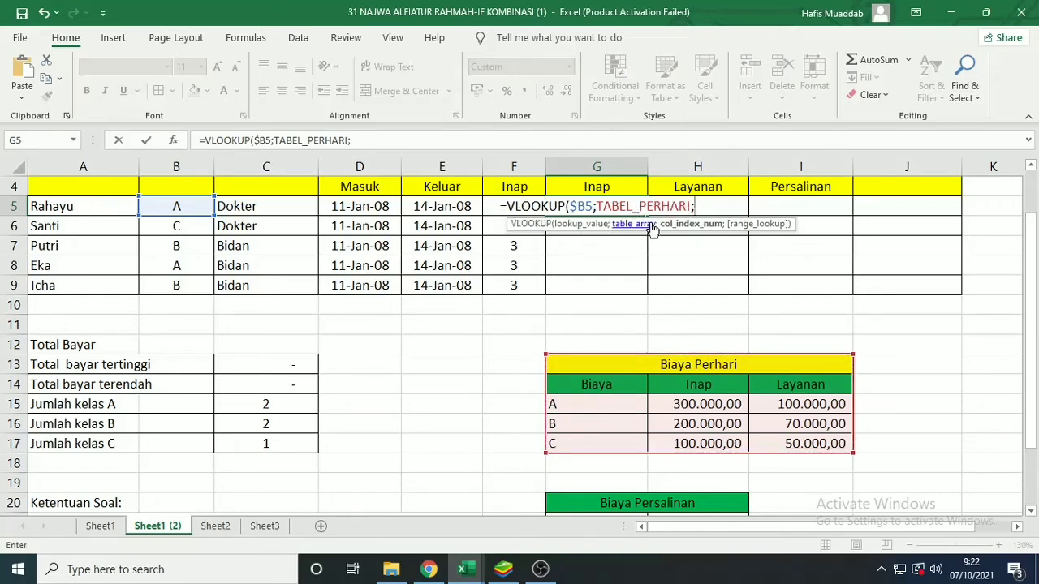
text(2)
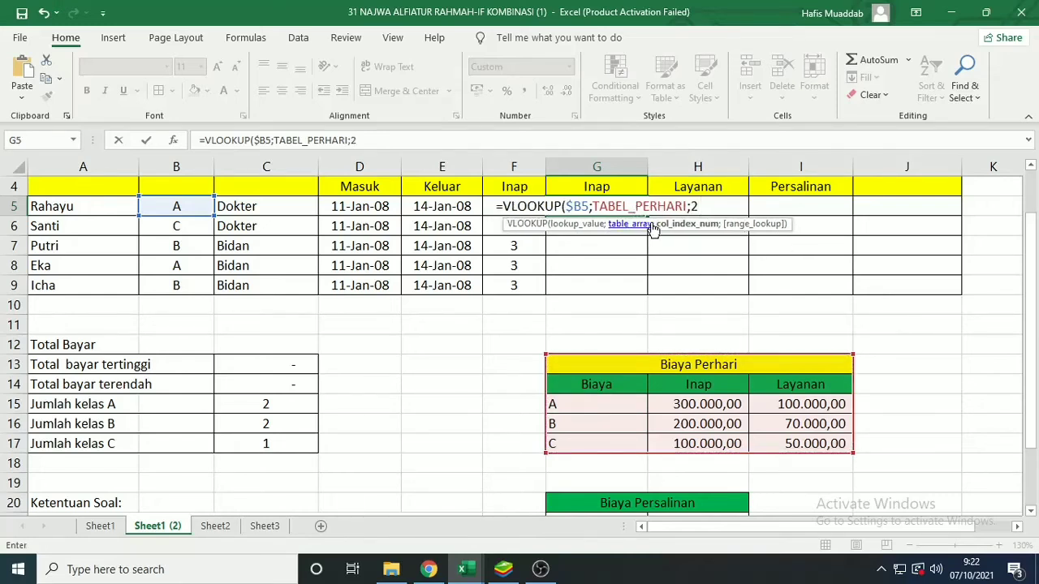
text(;)
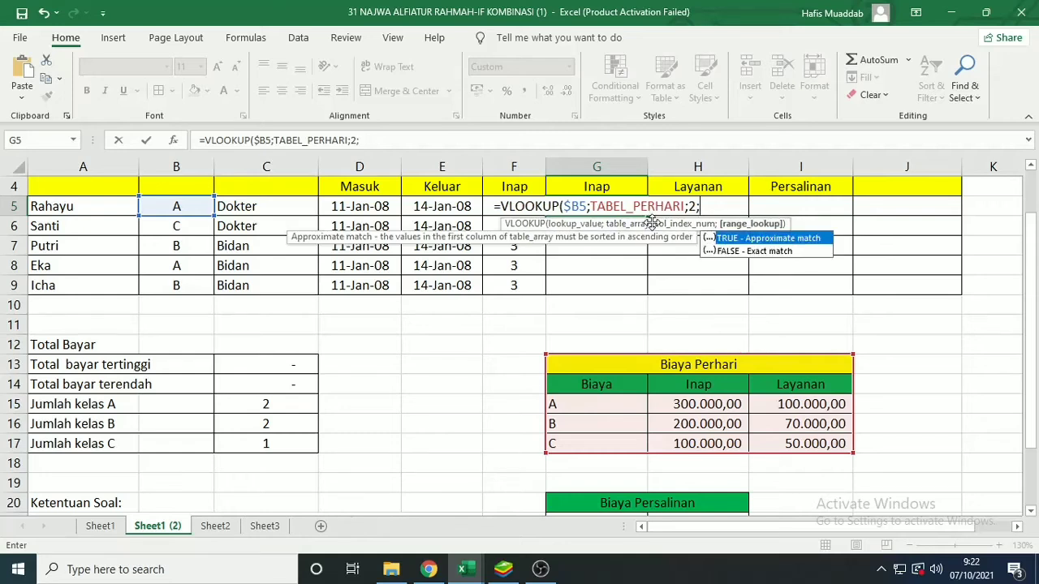
text(FALSE)
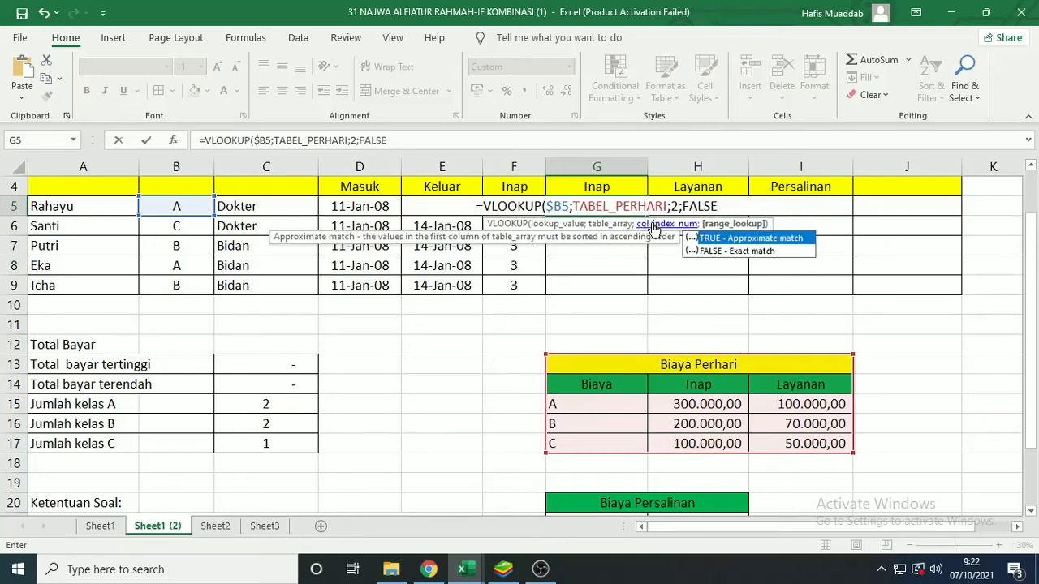
key(Return)
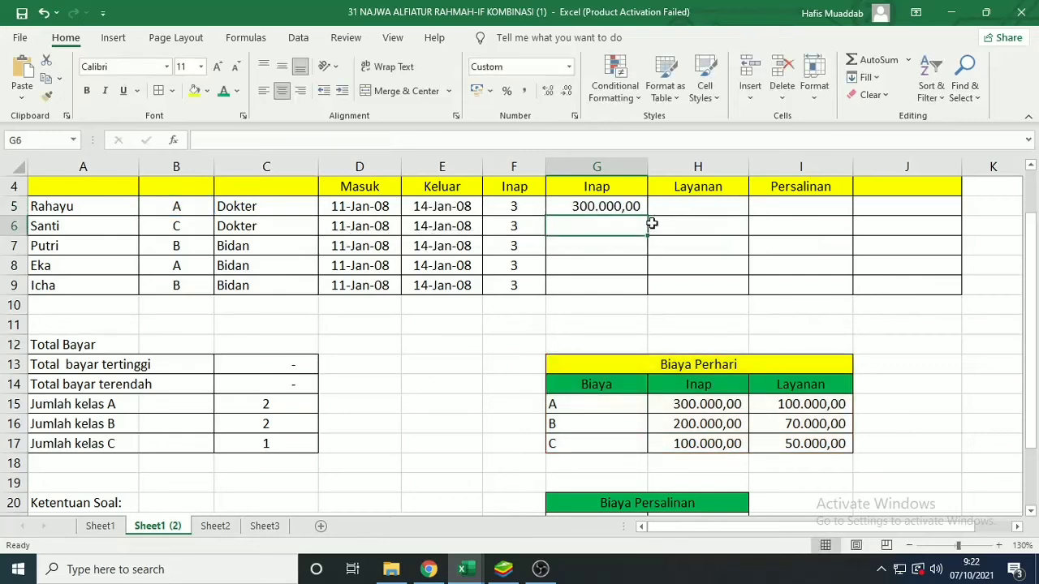
- Multiply the VLOOKUP result in G5 by the length of stay in F5
click(626, 204)
click(472, 141)
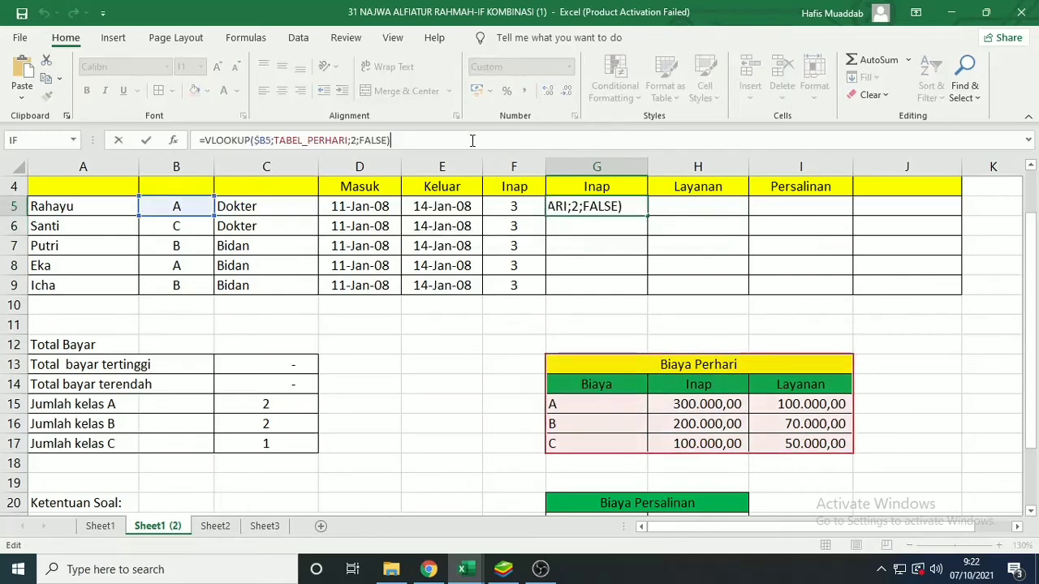
text(*)
click(520, 208)
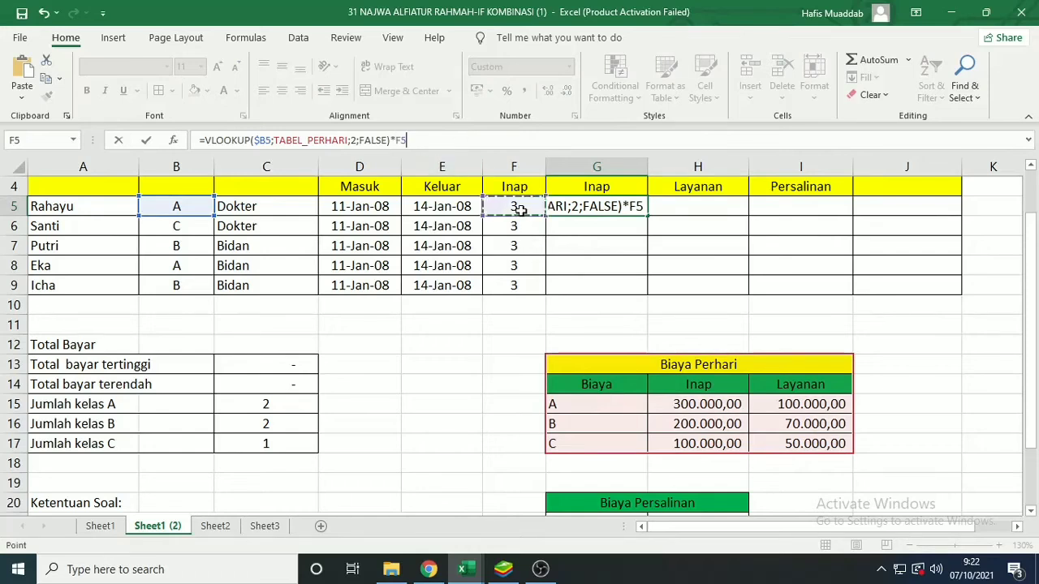
key(Return)
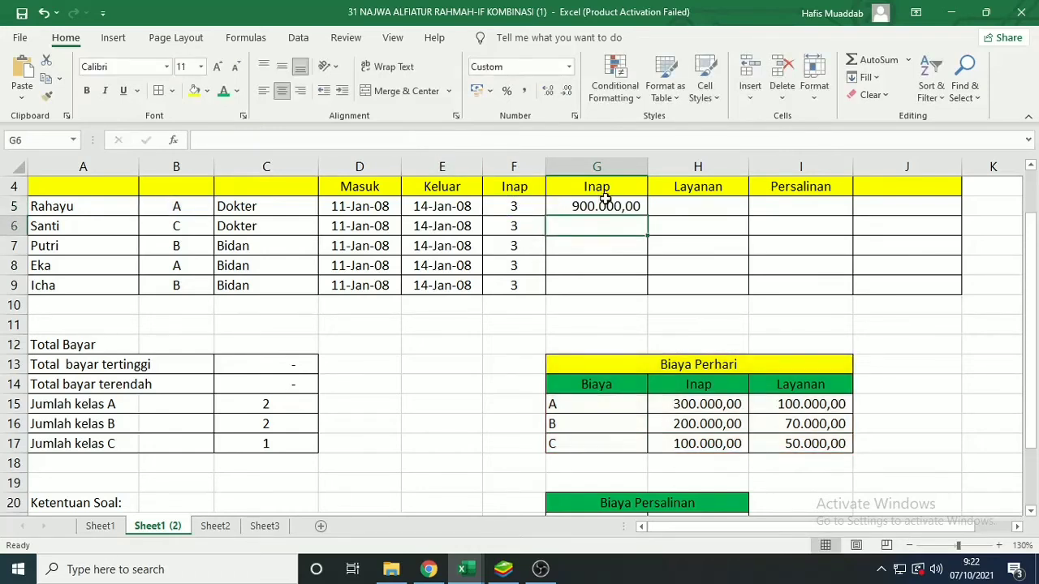
- Fill the Inap formula from G5 down to G9
click(619, 206)
drag(649, 218, 658, 302)
click(741, 299)
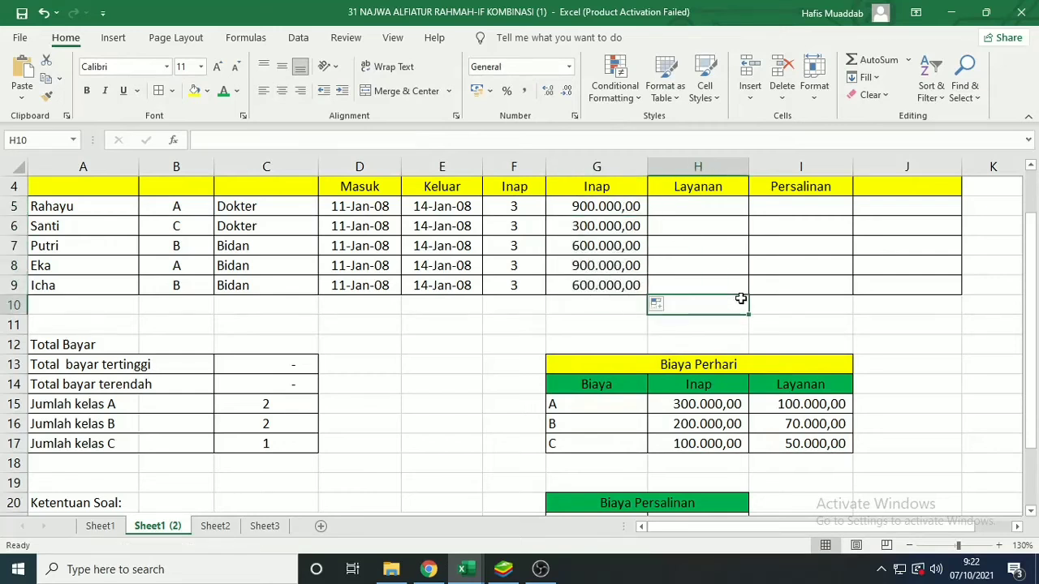
- Copy the G5 formula across to the Layanan cell H5 and widen column H
click(733, 250)
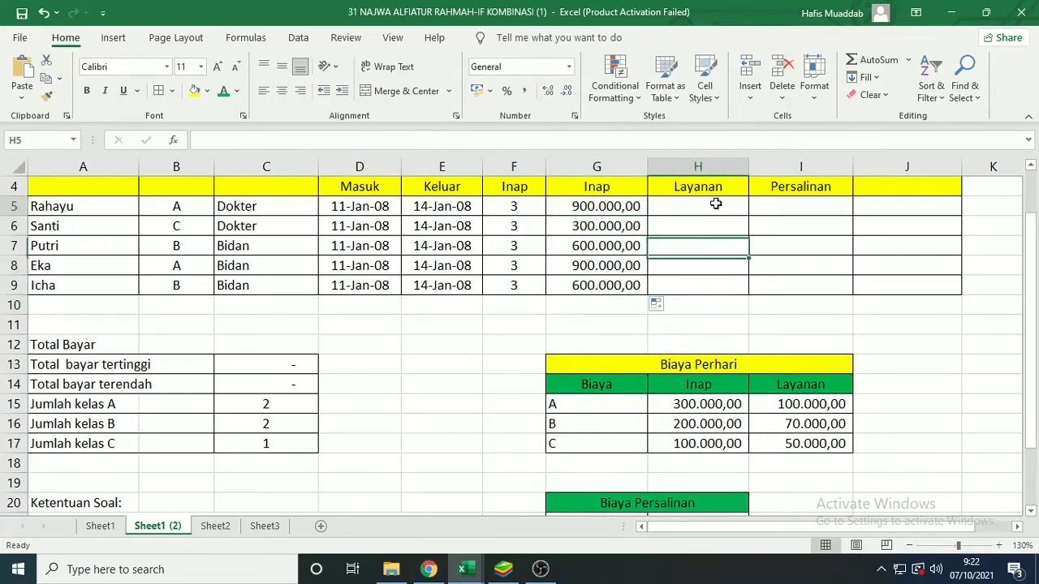
click(716, 204)
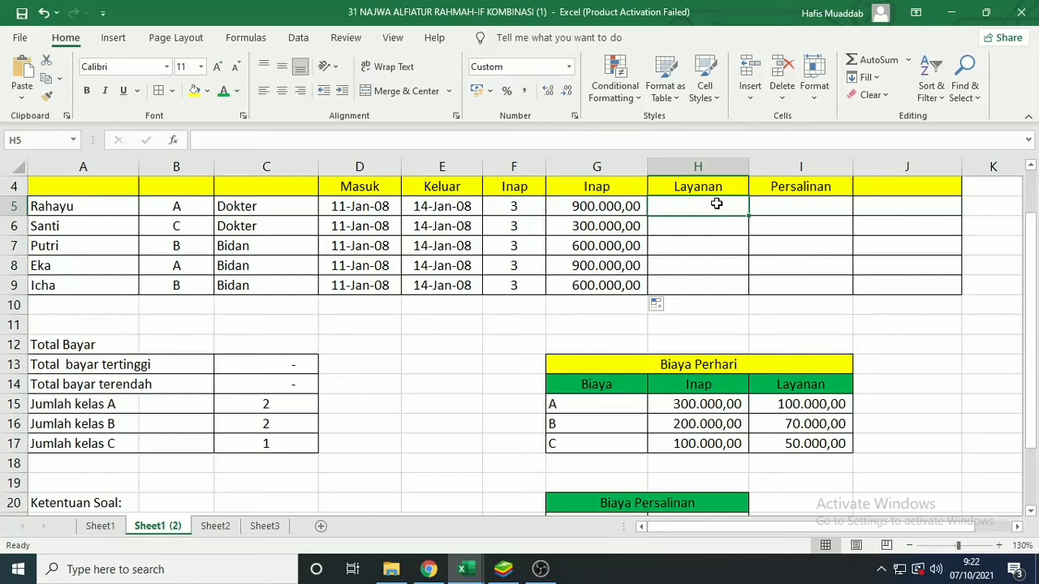
click(563, 207)
drag(651, 214, 737, 212)
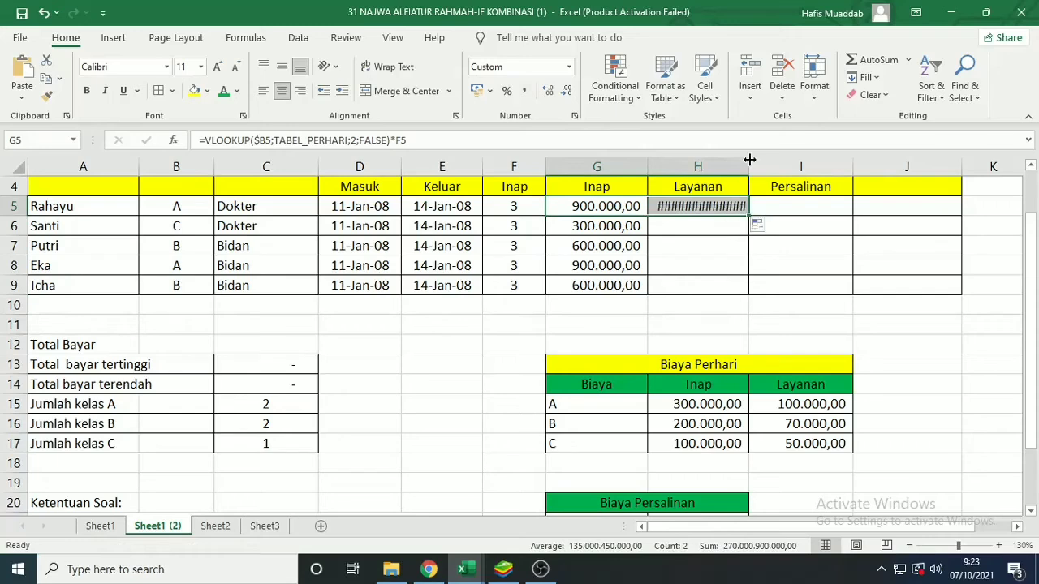
drag(749, 162, 783, 163)
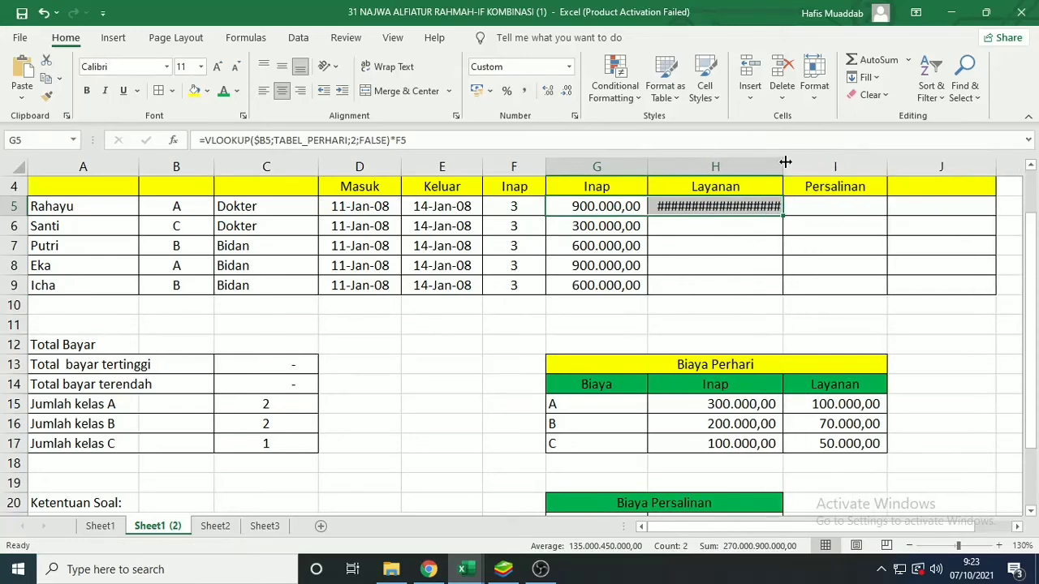
- Change the VLOOKUP column index in the H5 formula to 3
double_click(736, 209)
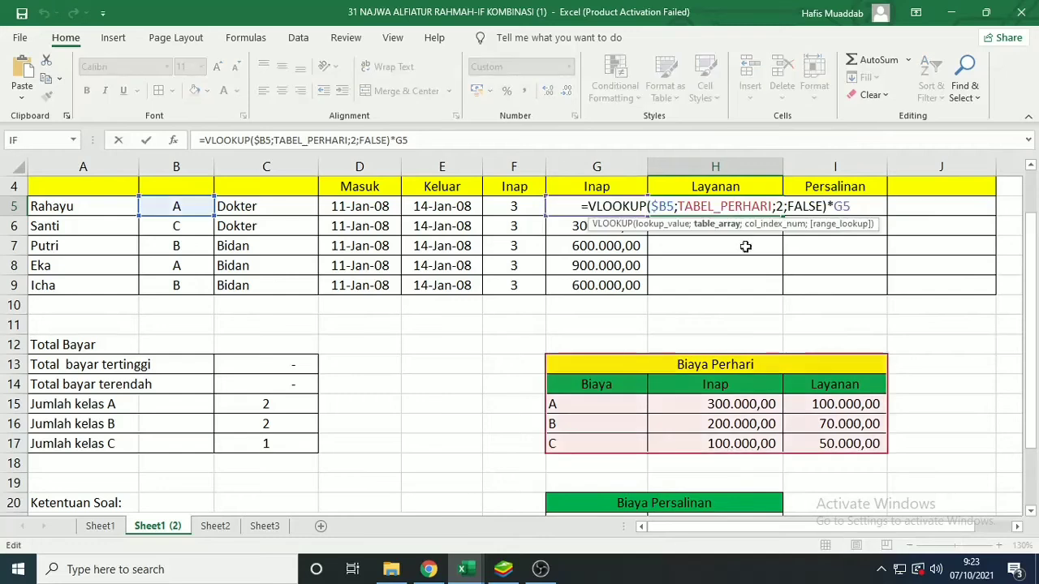
click(781, 206)
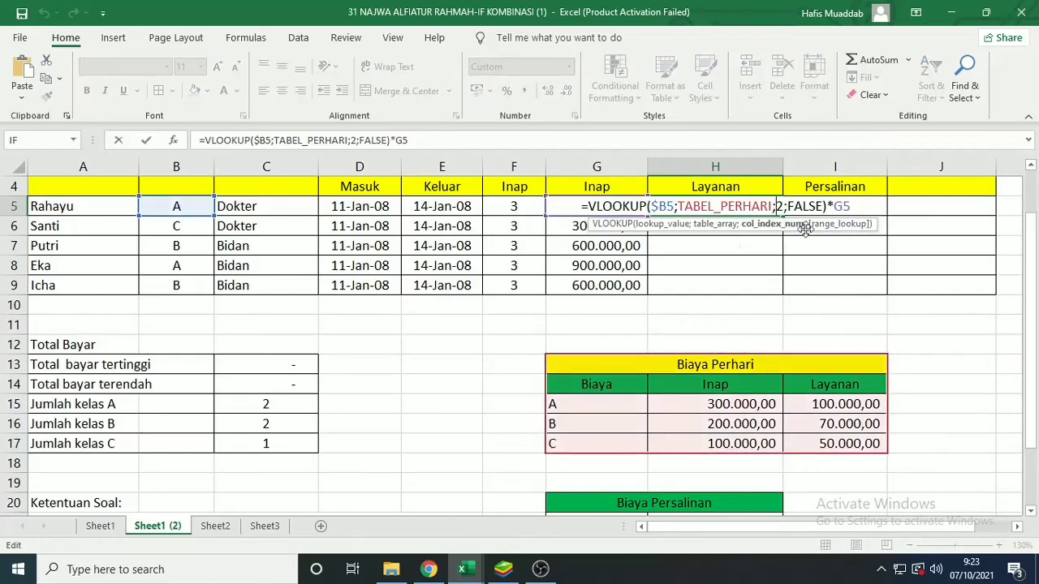
key(BackSpace)
text(3)
key(Return)
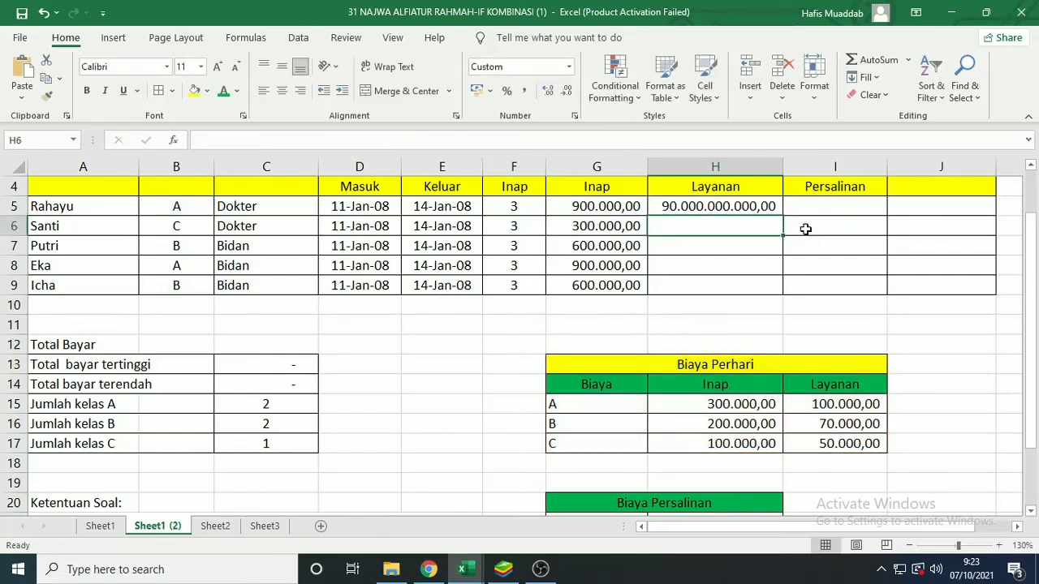
- Change the multiplier in the H5 formula to the length-of-stay cell F5
click(730, 205)
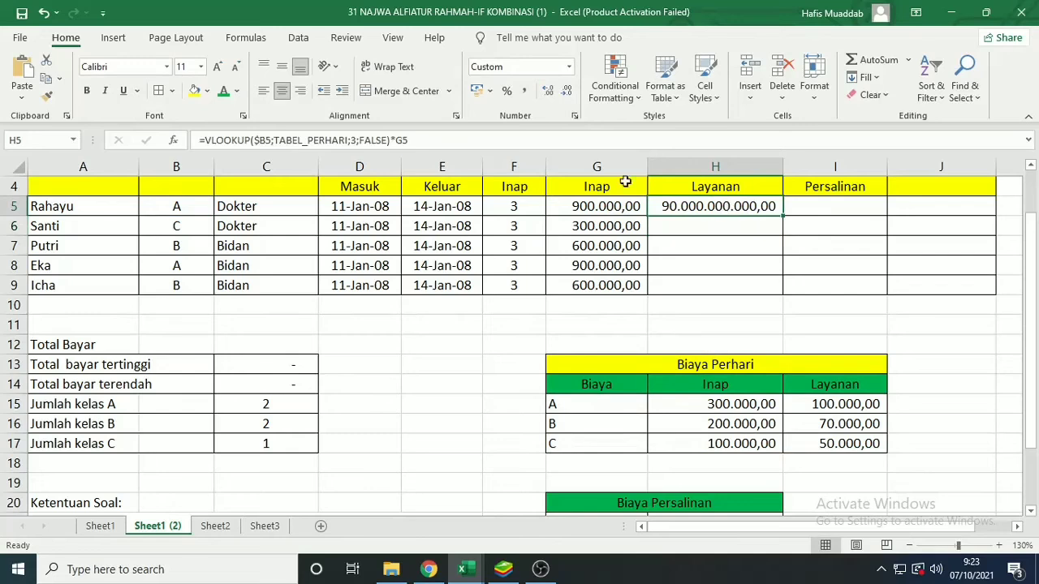
click(411, 140)
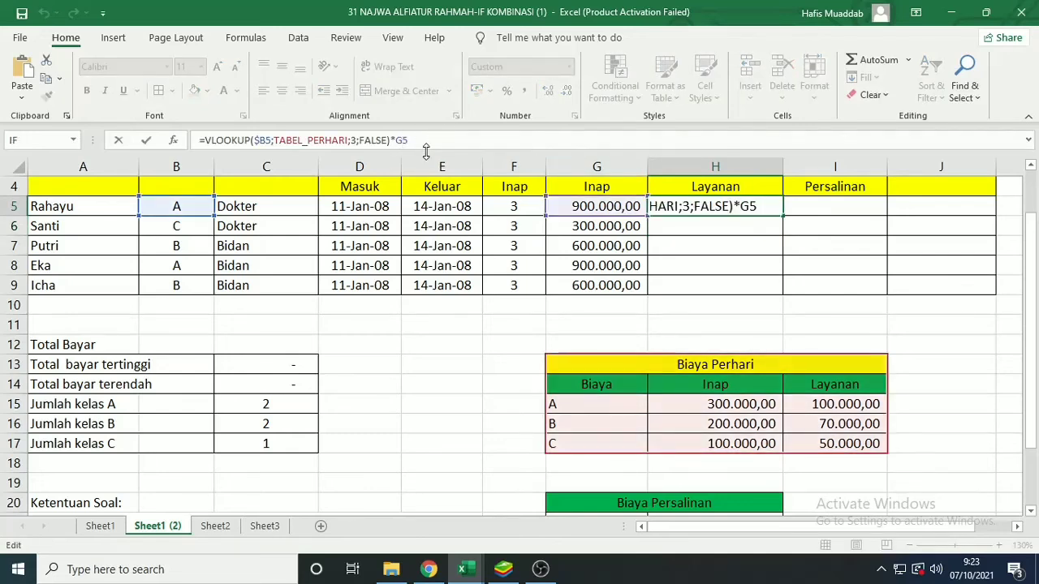
key(Left)
key(BackSpace)
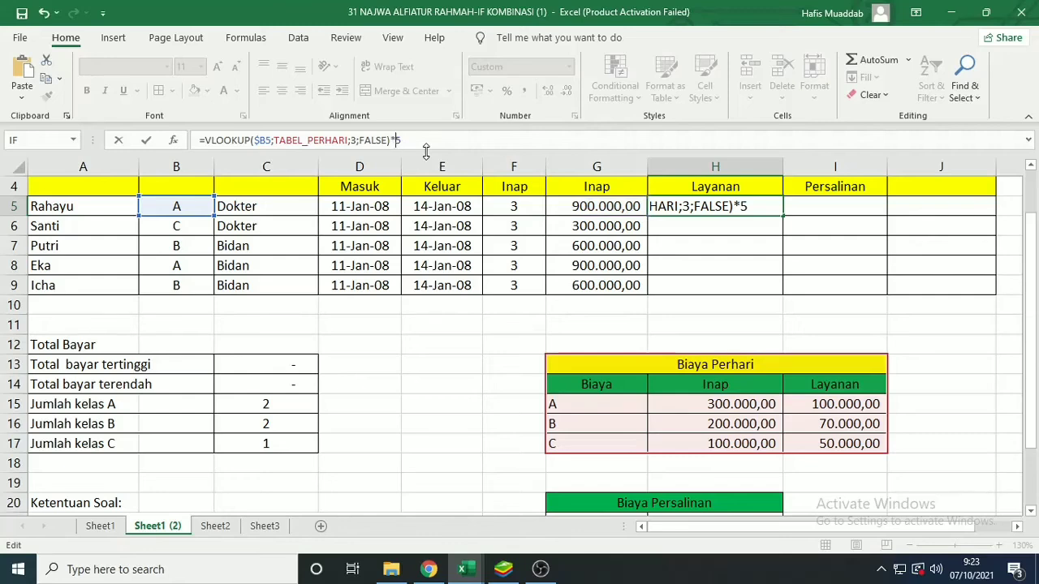
text(F)
key(Return)
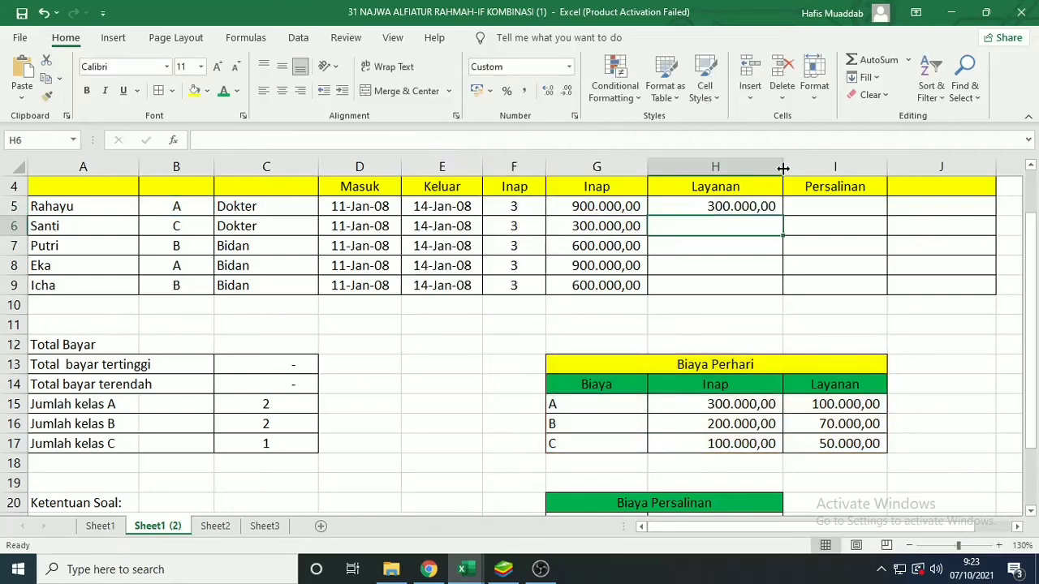
- Narrow column H slightly and fill the Layanan formula from H5 down to H9
drag(782, 167, 772, 168)
click(733, 206)
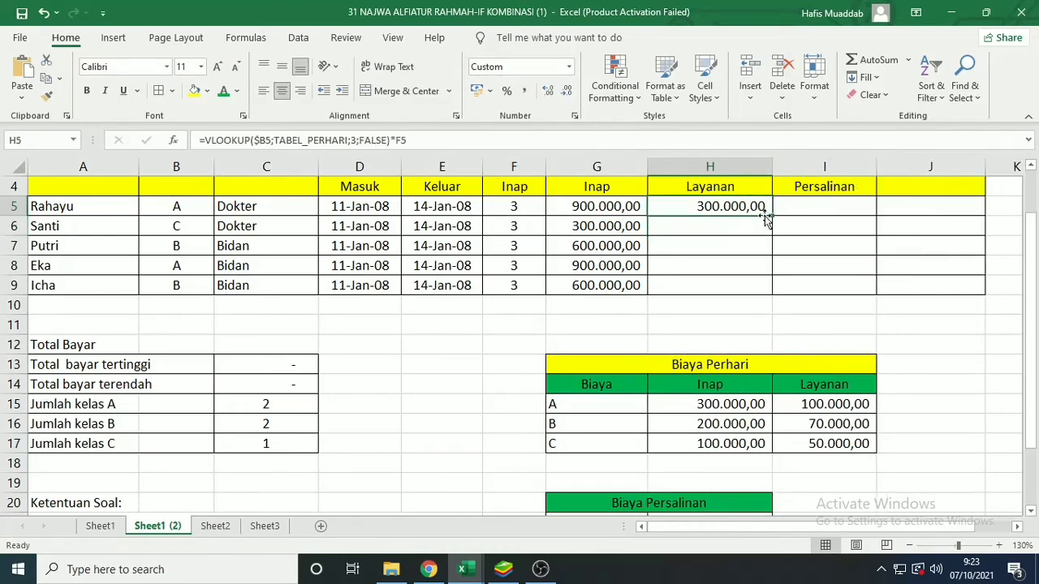
drag(772, 216, 773, 301)
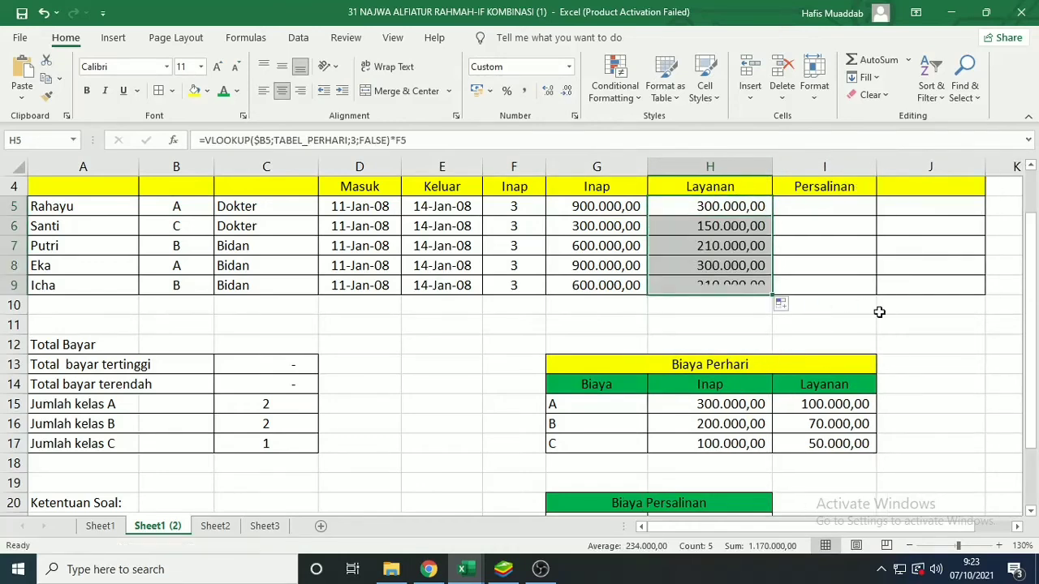
click(881, 309)
- Examine the Layanan formula in H5 and close it without changes
click(716, 203)
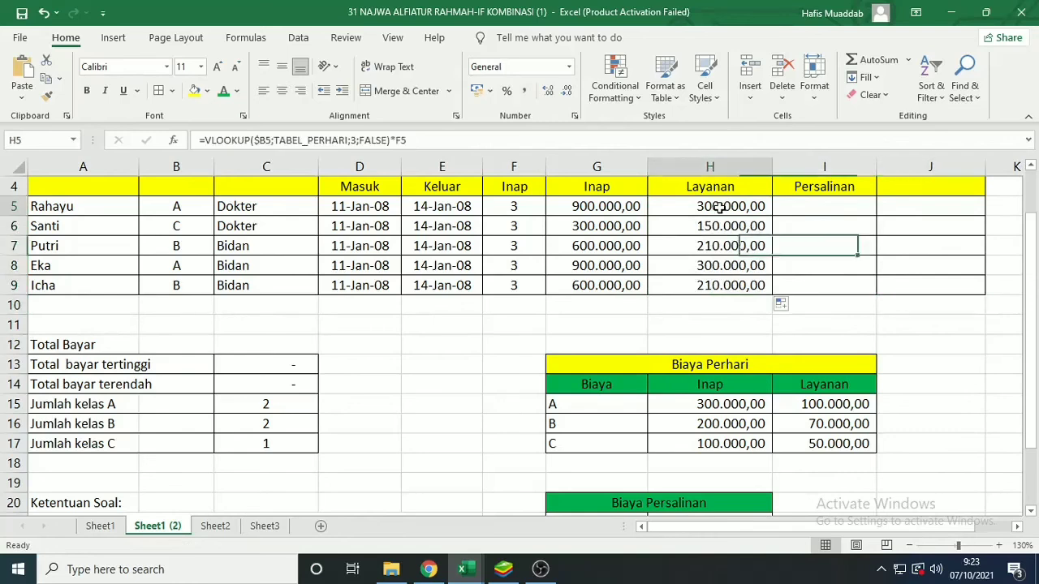
click(350, 134)
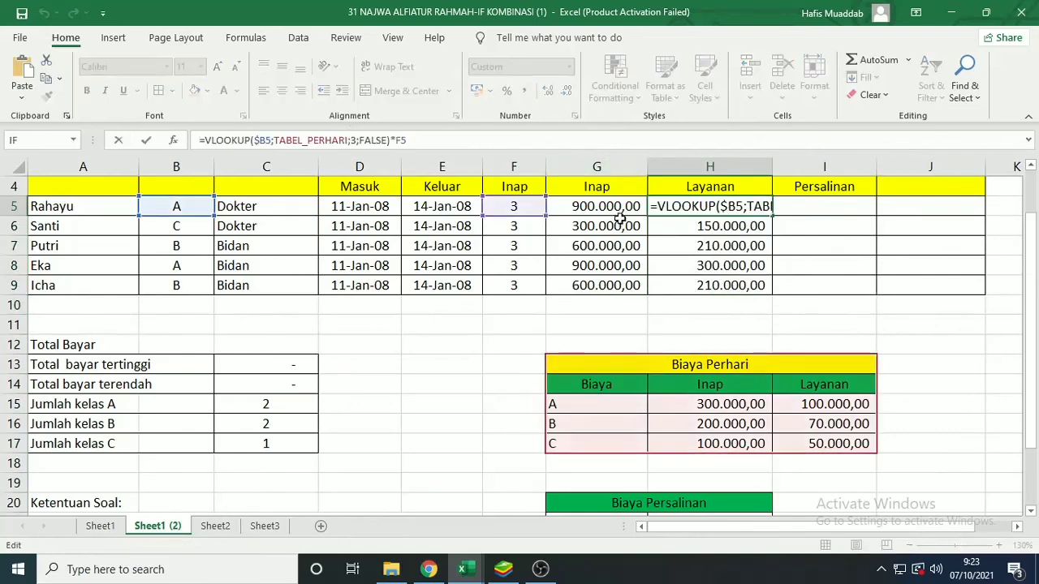
click(660, 209)
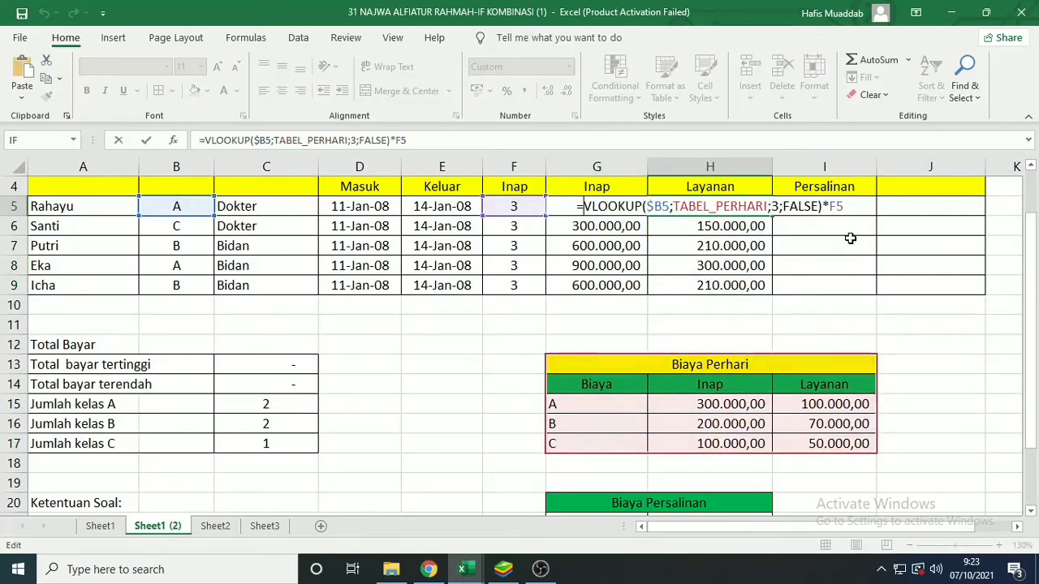
key(Return)
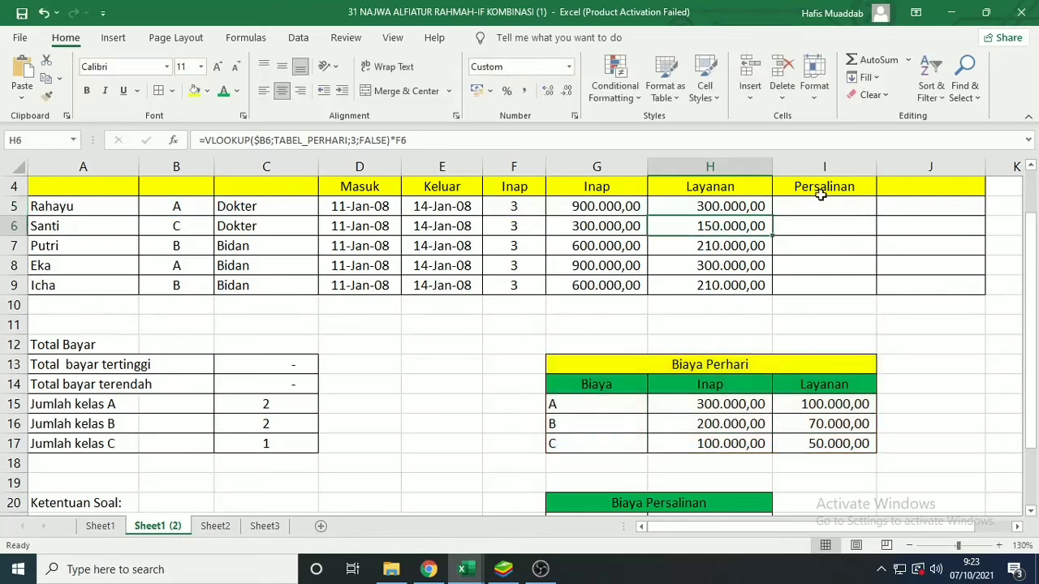
- Enter a VLOOKUP formula in the Persalinan cell I5 that looks up C5 in TABEL_PERSALINAN, column 2, with FALSE for exact match
click(824, 206)
text(=VL)
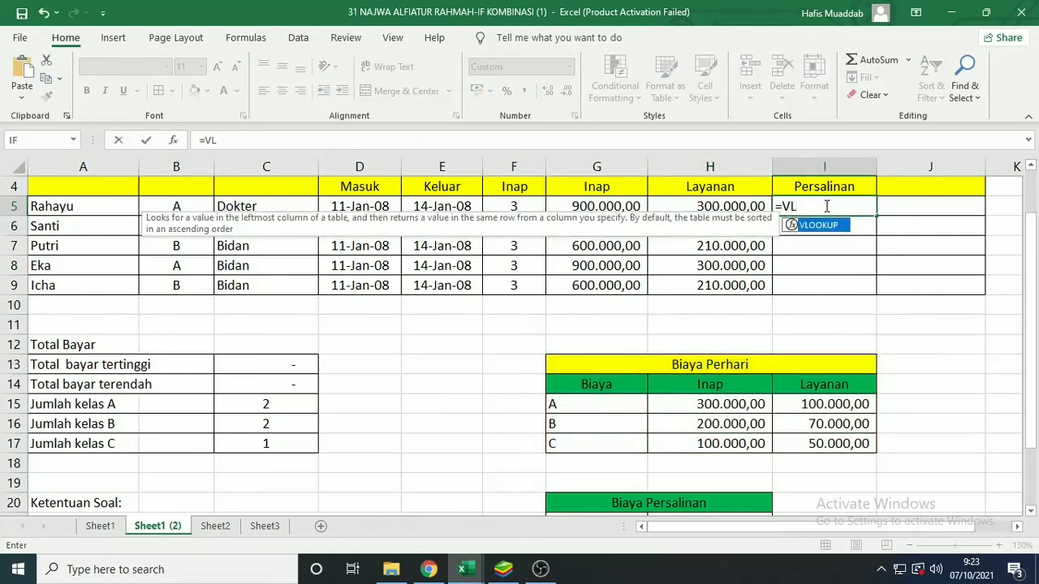
double_click(833, 227)
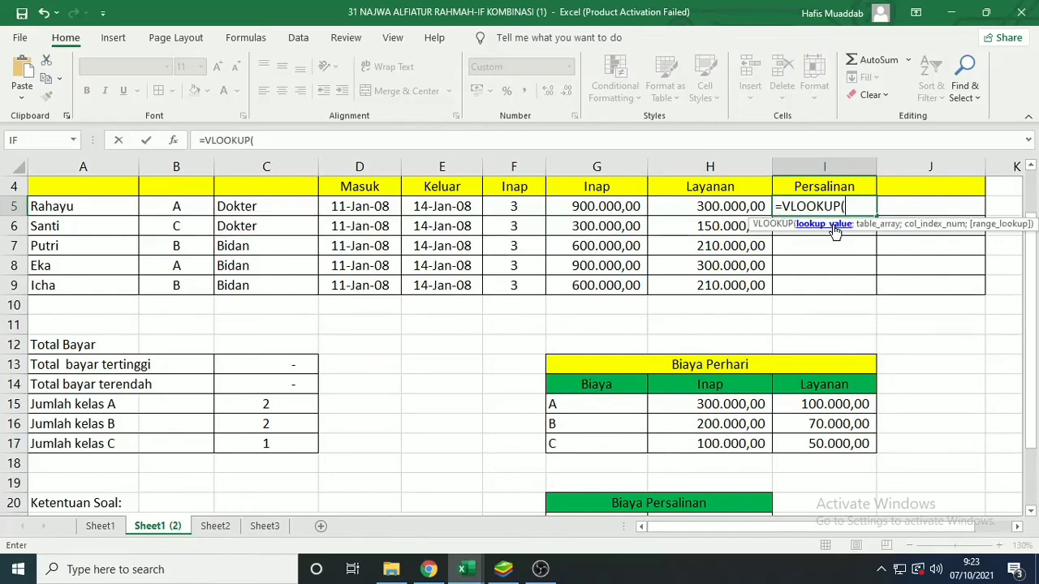
click(232, 207)
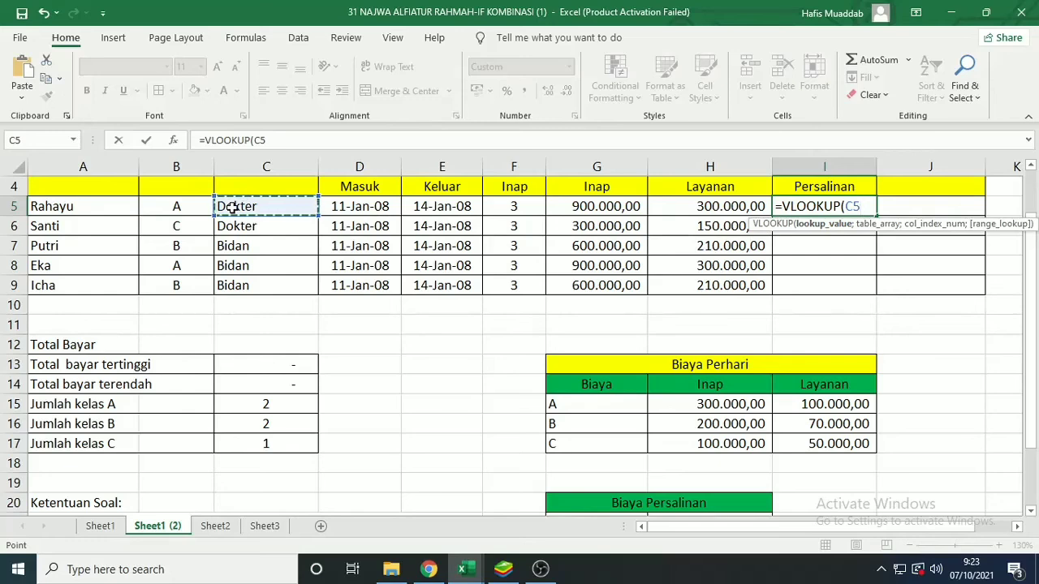
text(;)
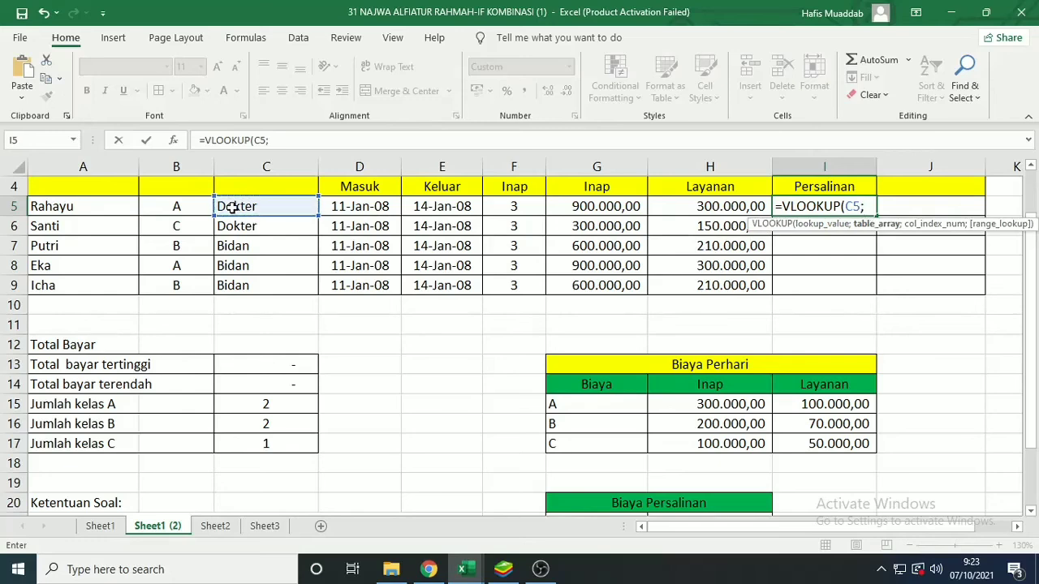
text(T)
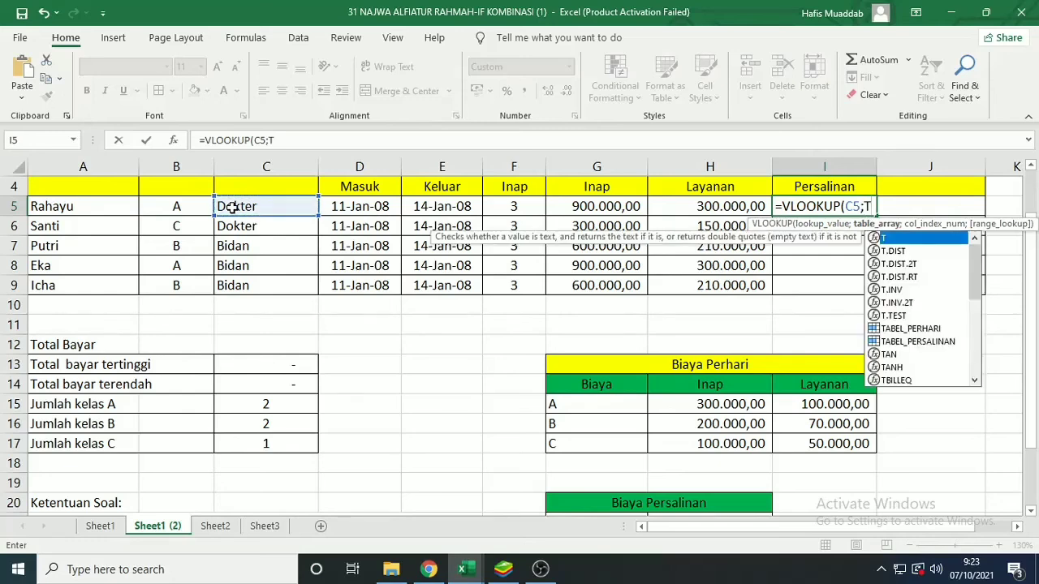
text(A)
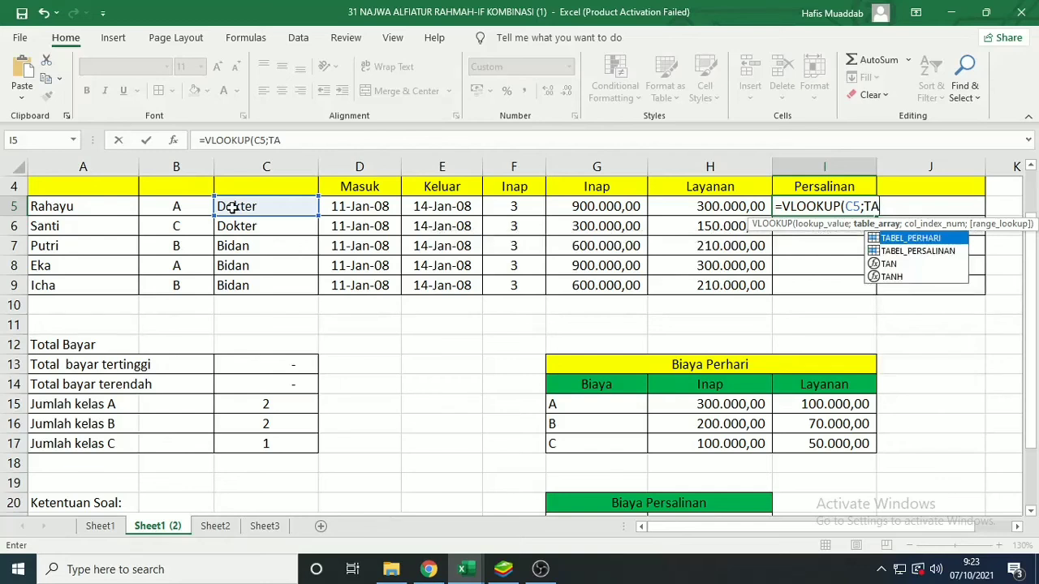
double_click(944, 252)
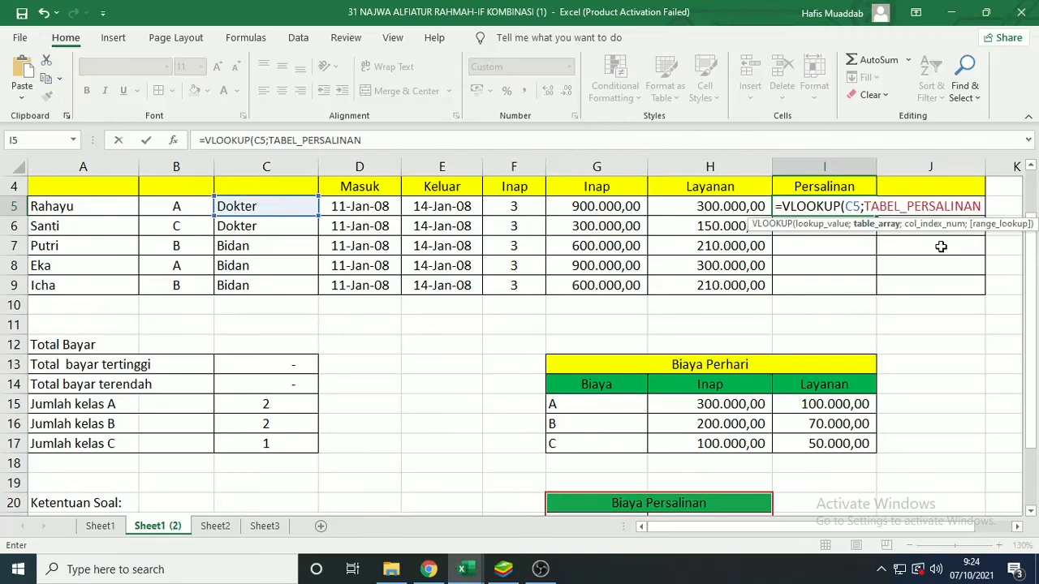
text(;)
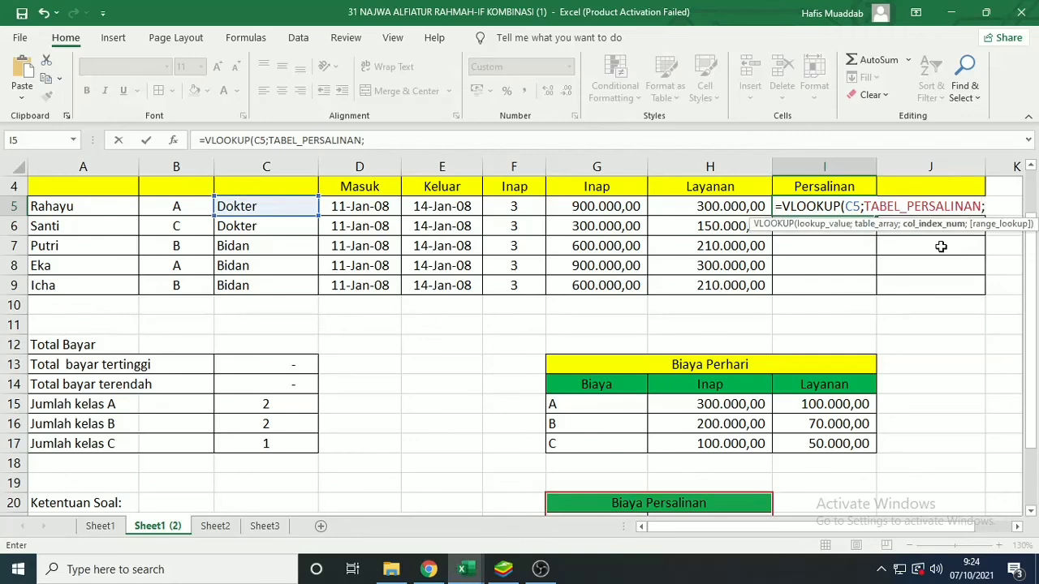
text(2;FALSE)
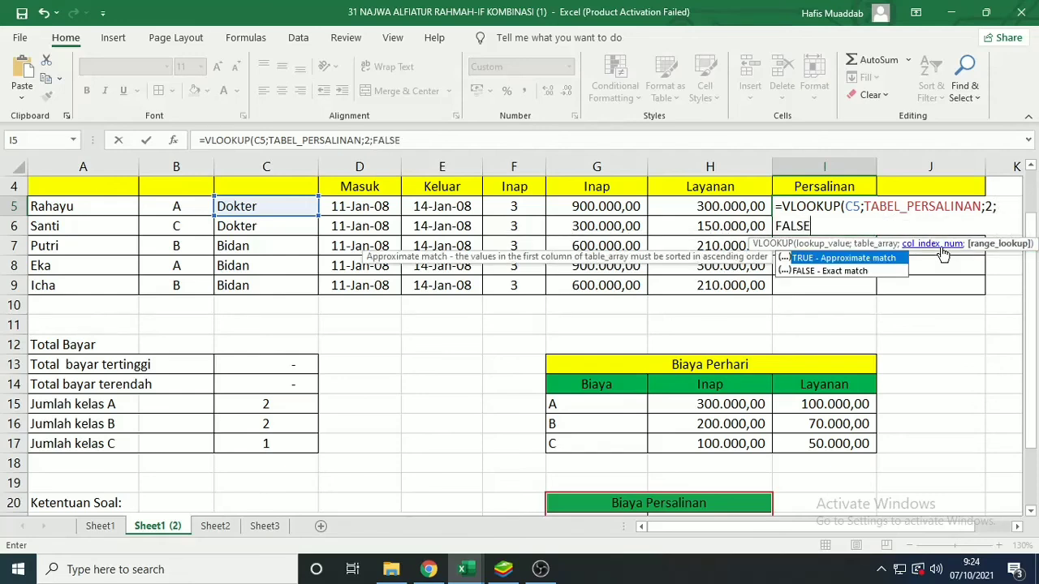
key(Return)
- Fill the Persalinan formula from I5 down to I9
click(848, 205)
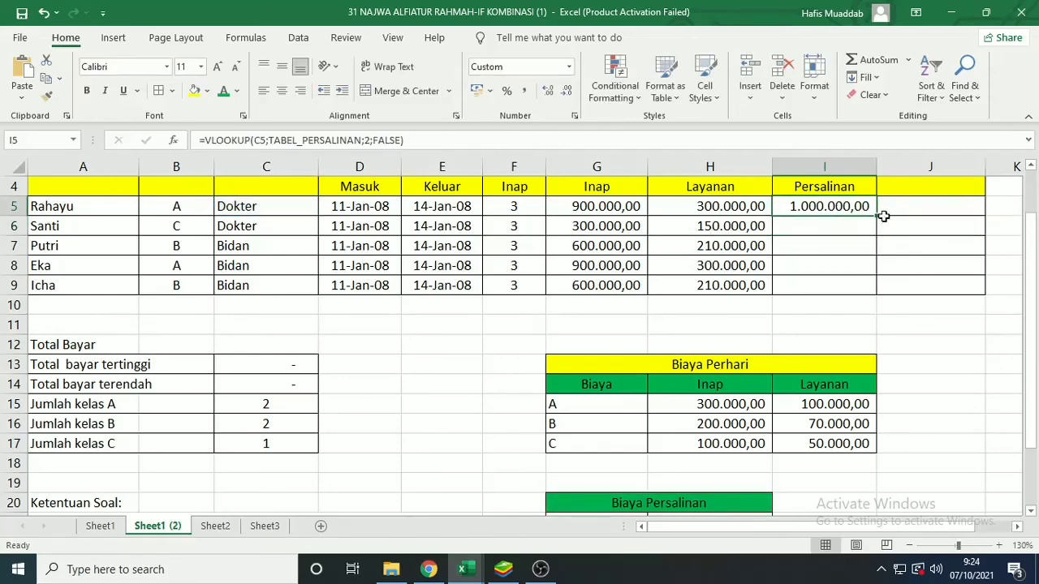
drag(879, 216, 879, 296)
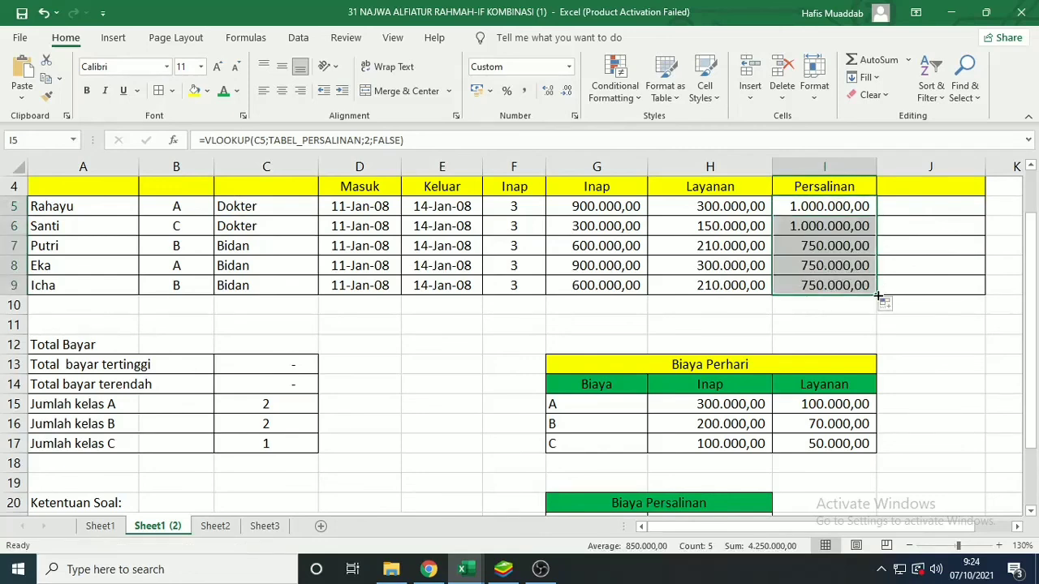
scroll(879, 295, up, 1)
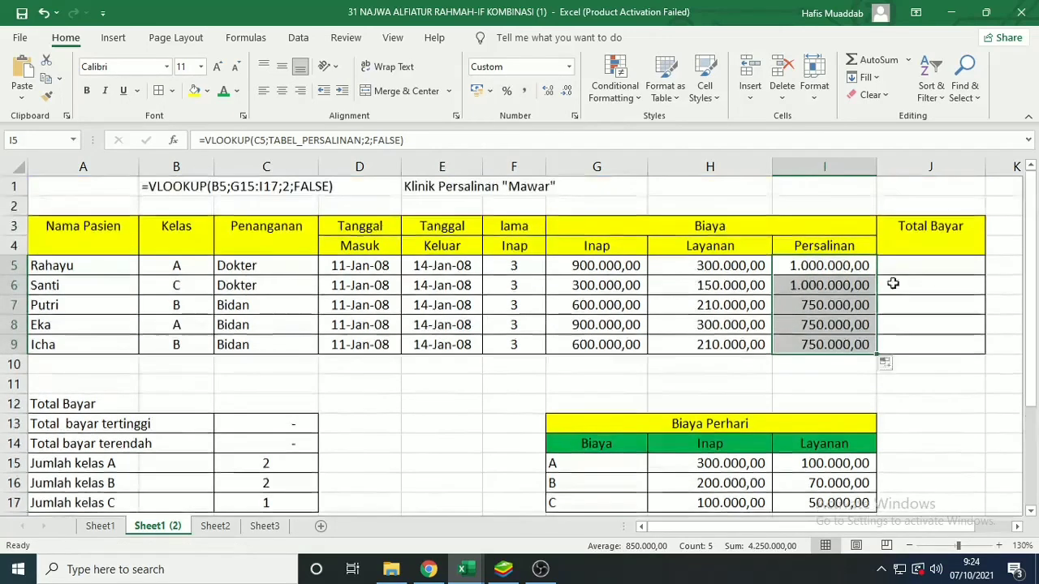
click(634, 266)
drag(635, 266, 909, 346)
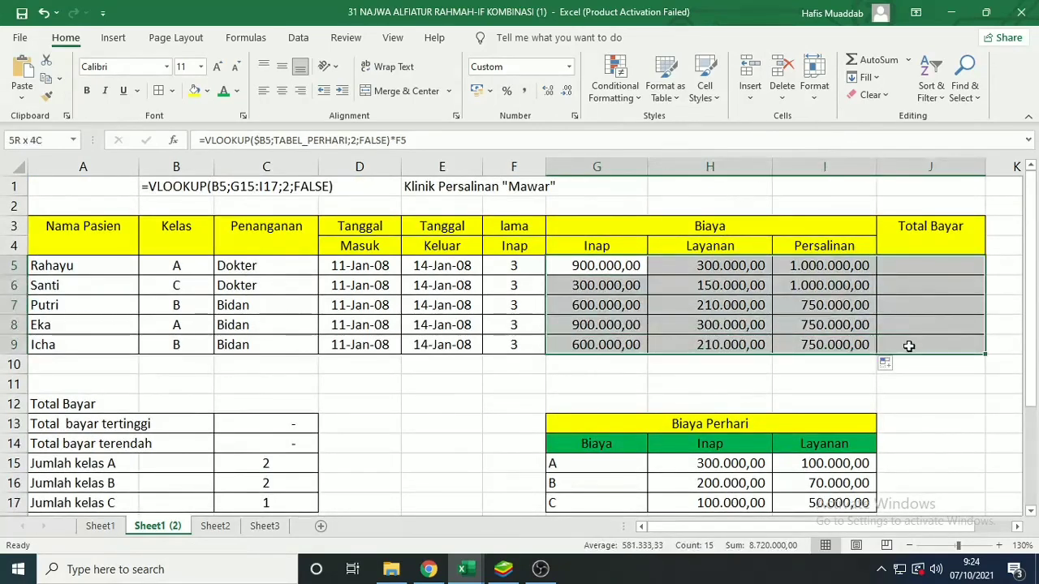
click(914, 263)
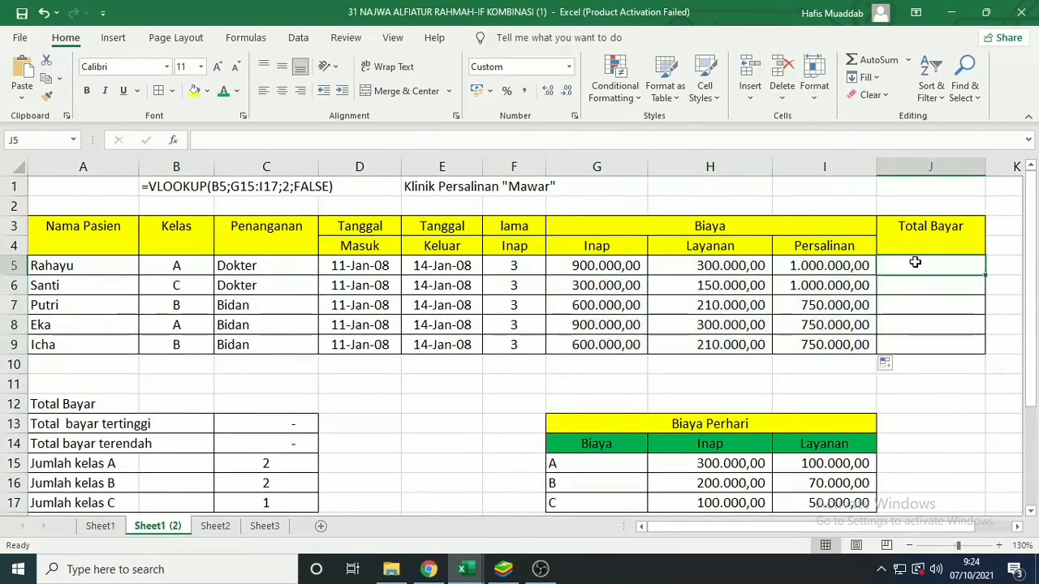
key(alt+equal)
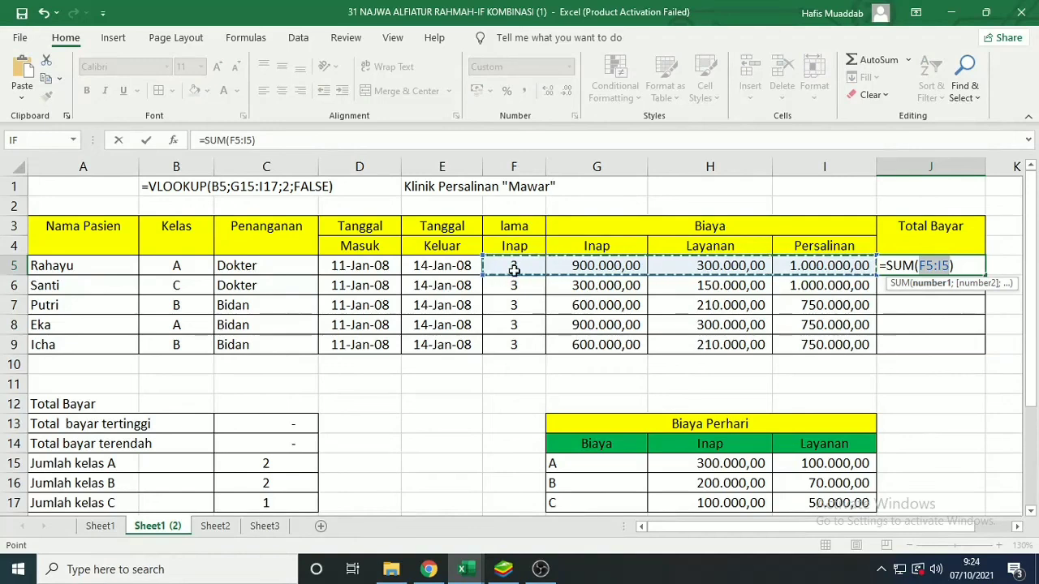
key(Escape)
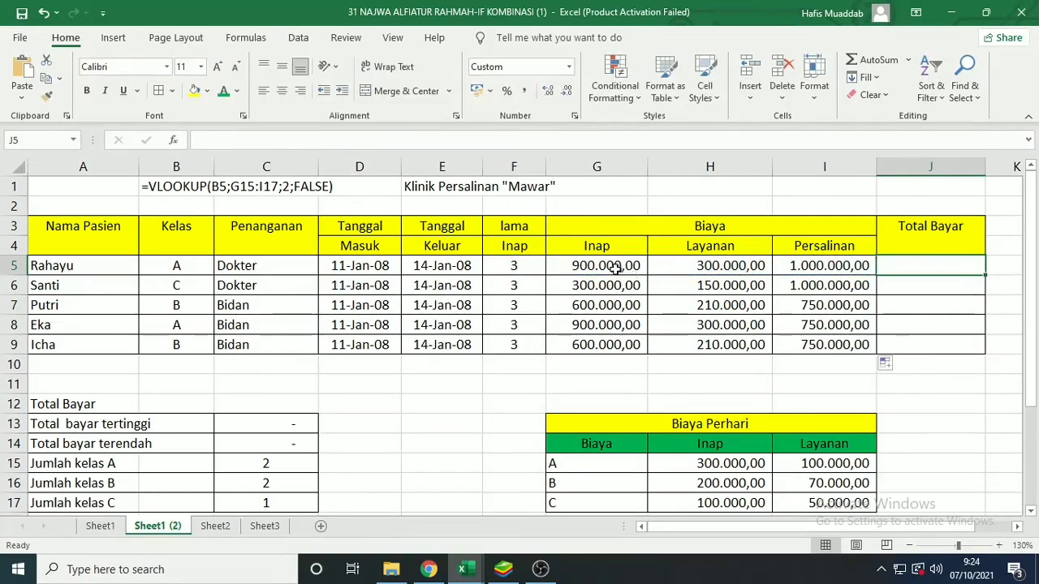
- Sum the Inap, Layanan and Persalinan costs of each patient into Total Bayar cells J5 to J9 by applying AutoSum to G5:J9
drag(608, 271, 903, 348)
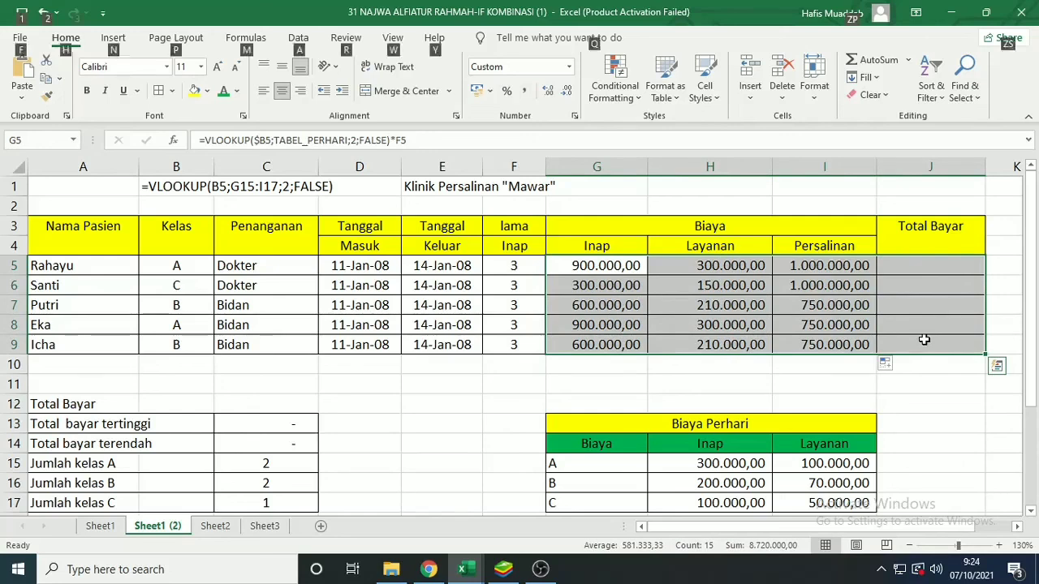
key(alt+equal)
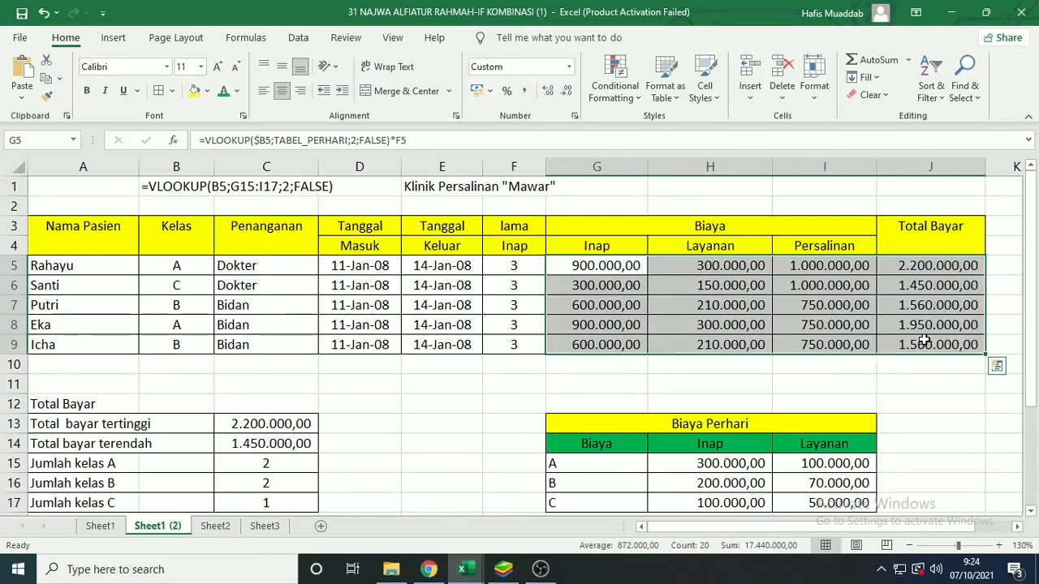
click(599, 401)
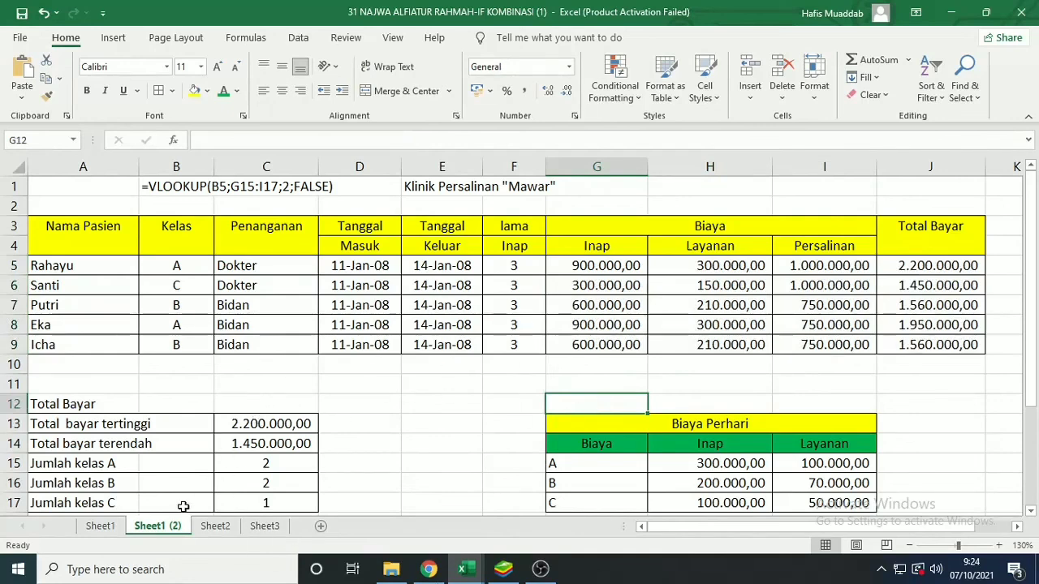
mouse_move(542, 571)
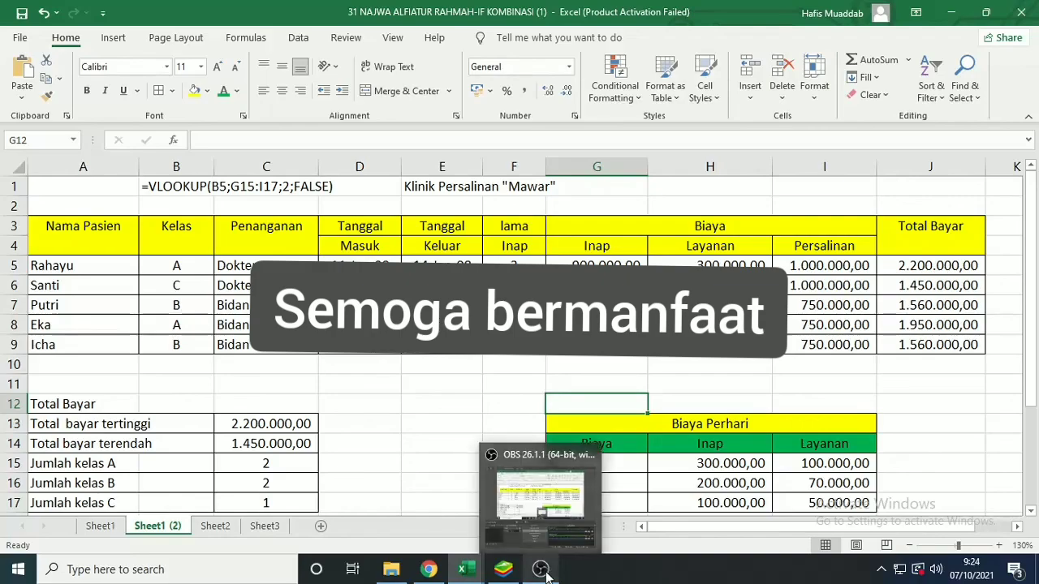